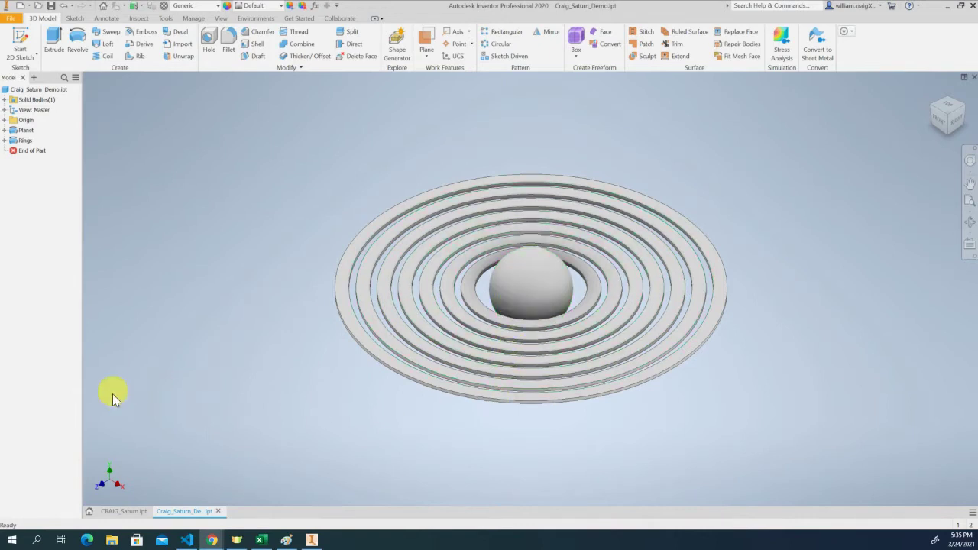
- Switch to Paint to review the labelled Saturn drawing of planet, rings, stand and base, and return to the Inventor part
{"action": "left_click", "coordinate": [285, 541]}
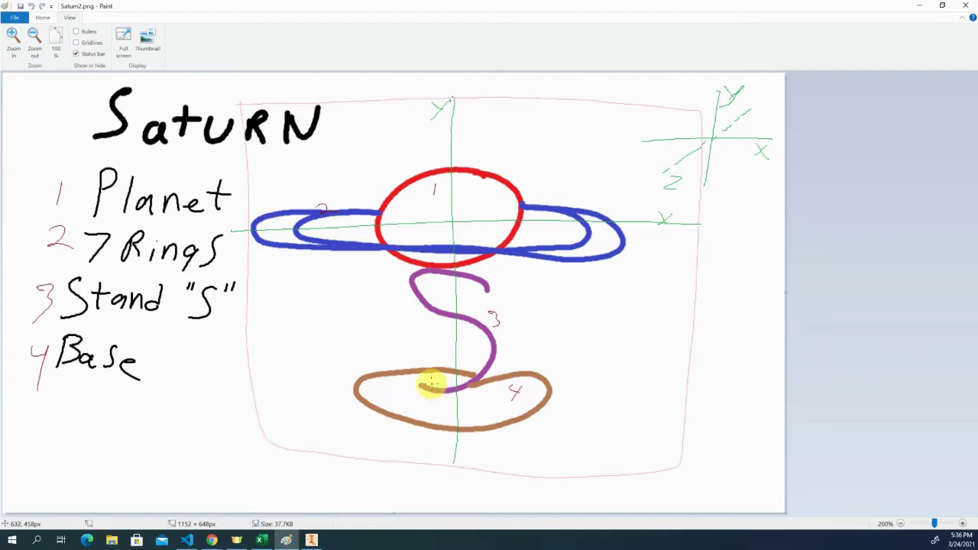
{"action": "left_click", "coordinate": [918, 6]}
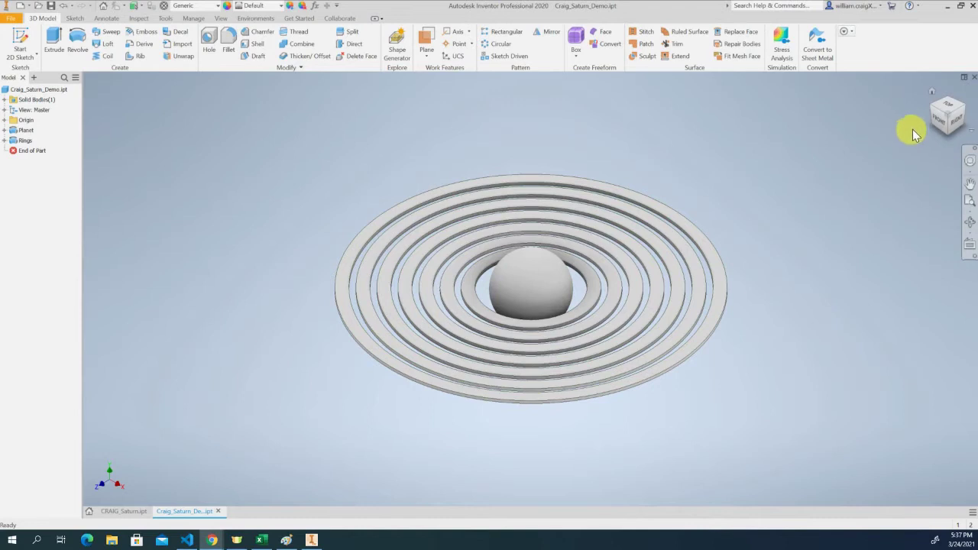
- View the part from the right and start a 2D sketch on the YZ plane with the Circle tool active
{"action": "left_click", "coordinate": [955, 126]}
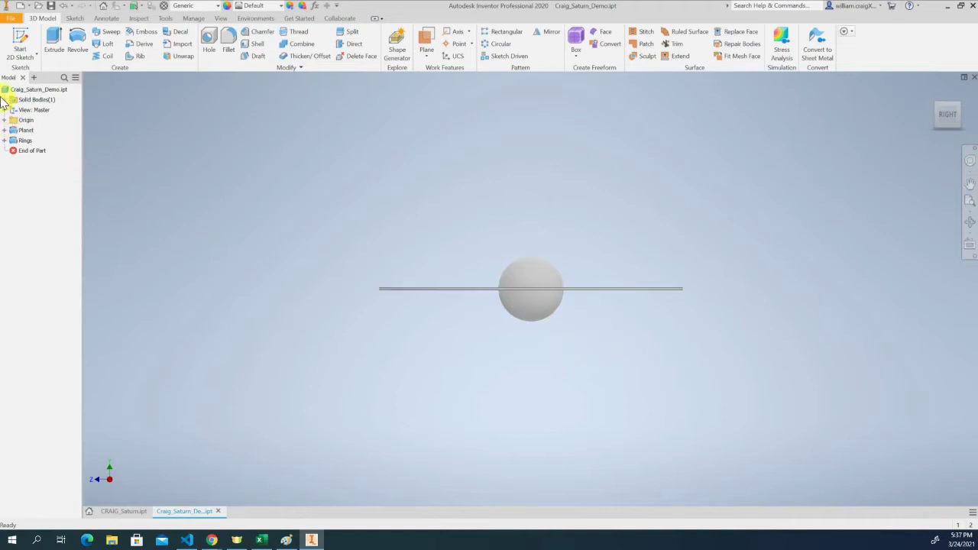
{"action": "left_click", "coordinate": [26, 41]}
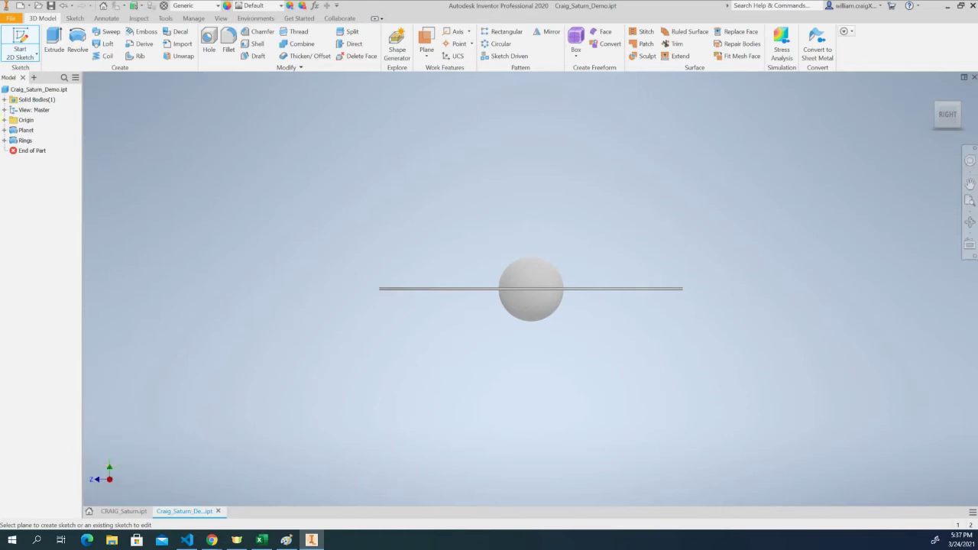
{"action": "left_click", "coordinate": [5, 120]}
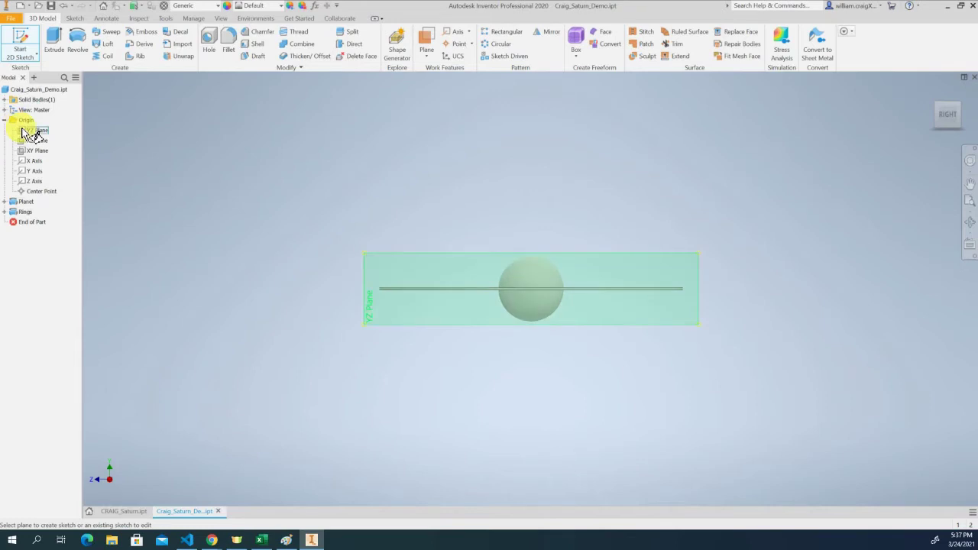
{"action": "left_click", "coordinate": [23, 131]}
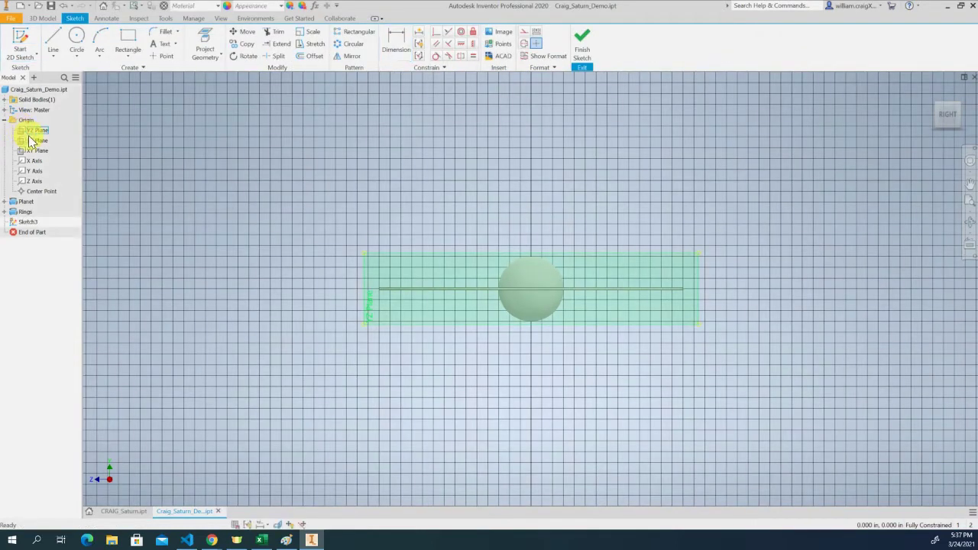
{"action": "left_click", "coordinate": [77, 37]}
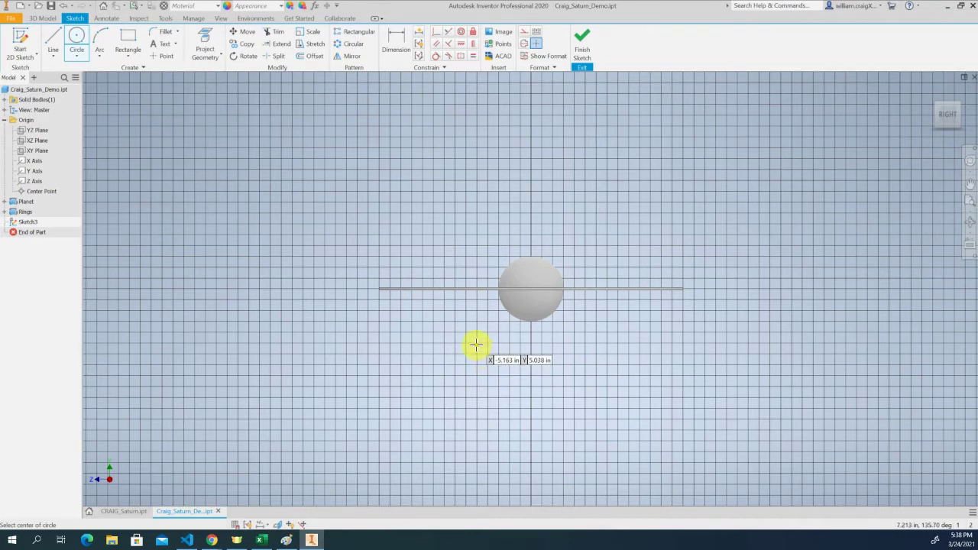
{"action": "left_click", "coordinate": [476, 345]}
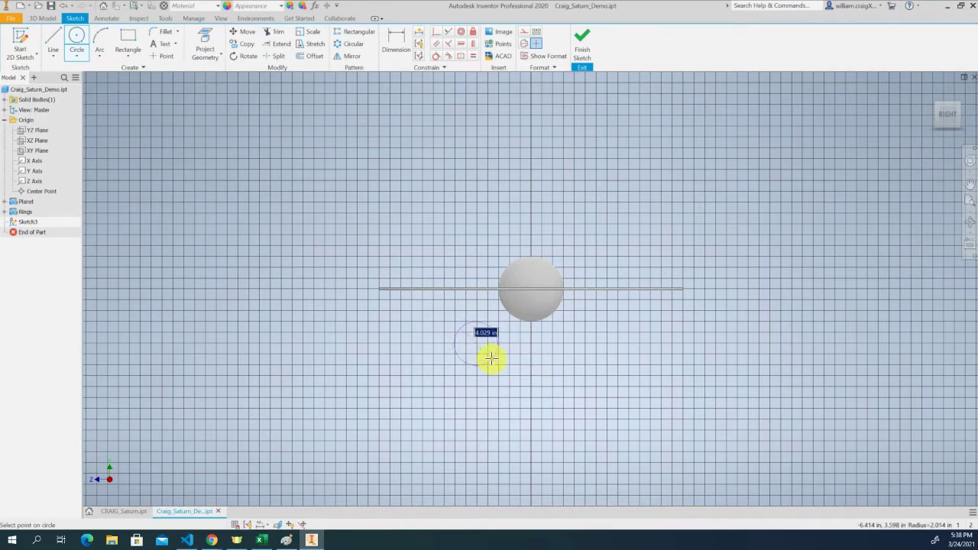
{"action": "type", "text": "1"}
{"action": "key", "text": "Tab"}
{"action": "key", "text": "Return"}
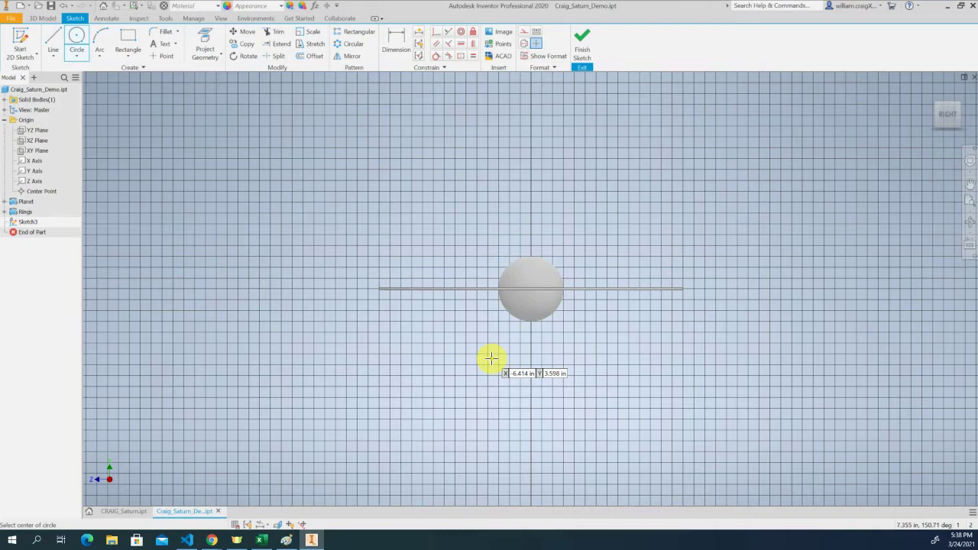
- Sketch a circle 1.5 in in diameter below the rings, offset to the side of the planet
{"action": "left_click", "coordinate": [462, 345]}
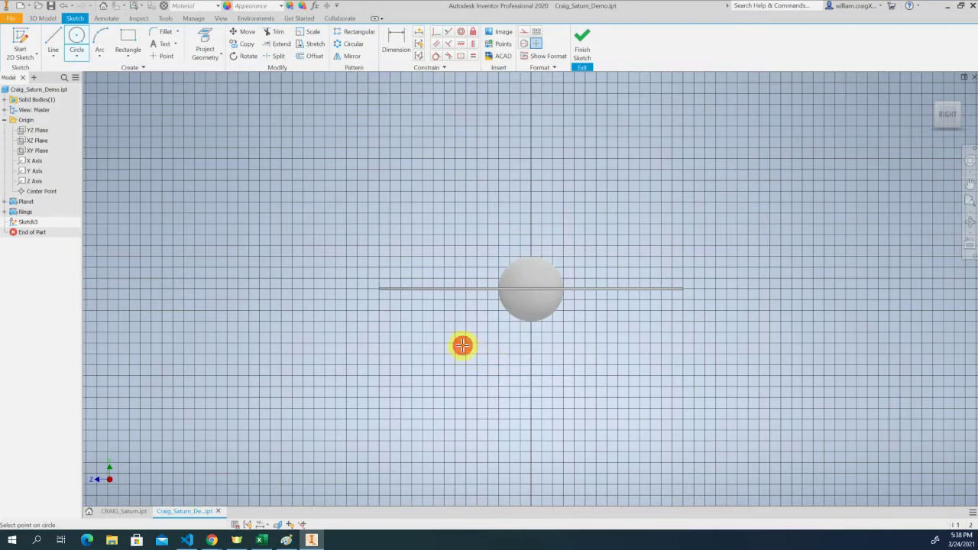
{"action": "type", "text": "1.5"}
{"action": "key", "text": "Tab"}
{"action": "key", "text": "Return"}
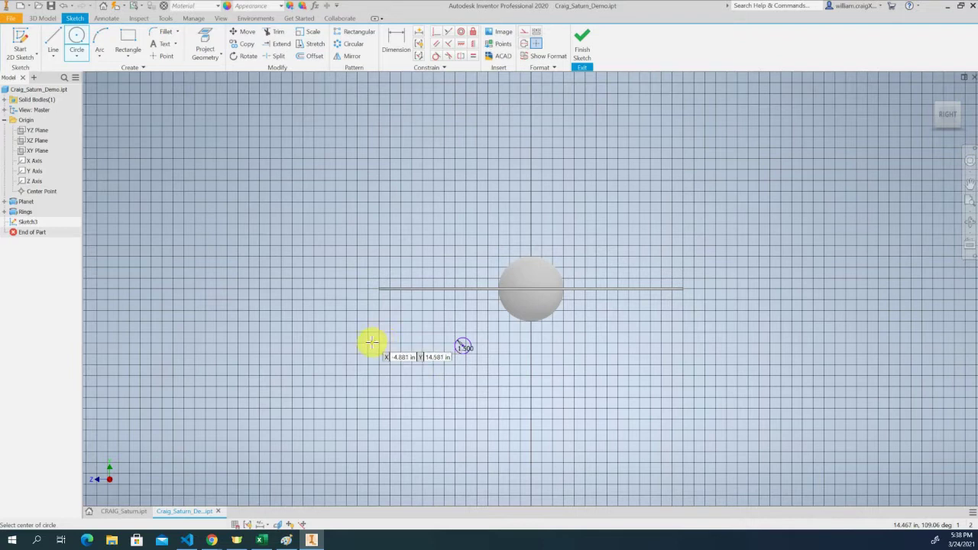
{"action": "key", "text": "Escape"}
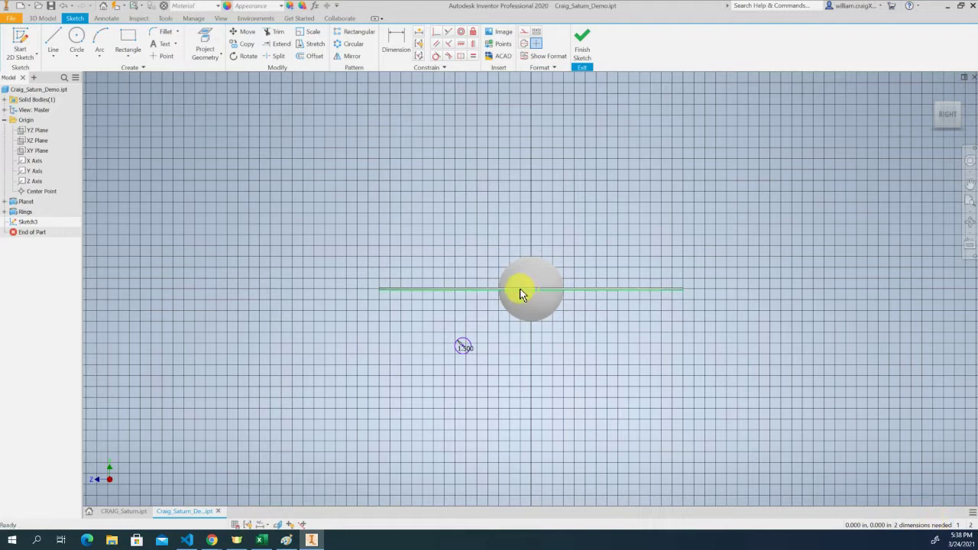
- Dimension the vertical distance from the circle's centre to the Z axis as 3.75 in
{"action": "left_click", "coordinate": [391, 40]}
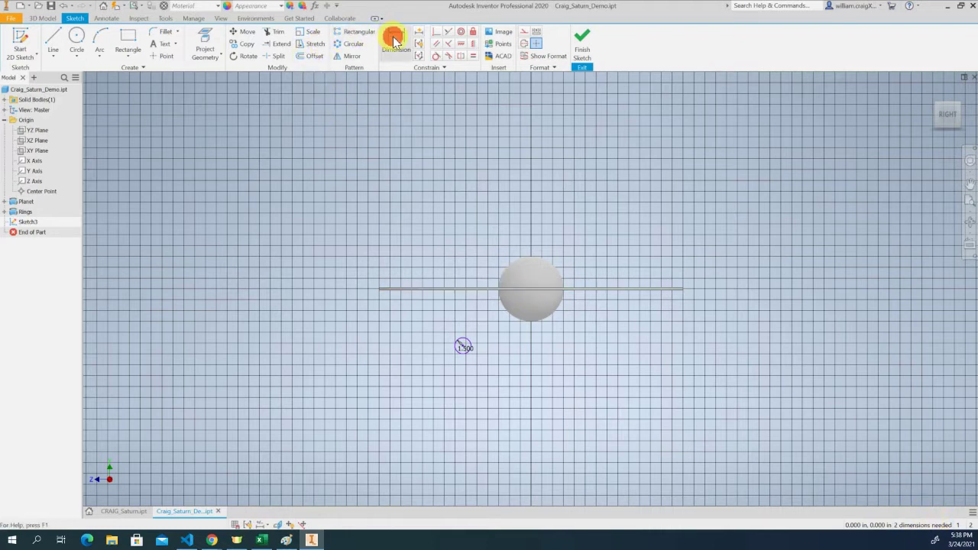
{"action": "left_click", "coordinate": [465, 349]}
{"action": "left_click", "coordinate": [465, 348]}
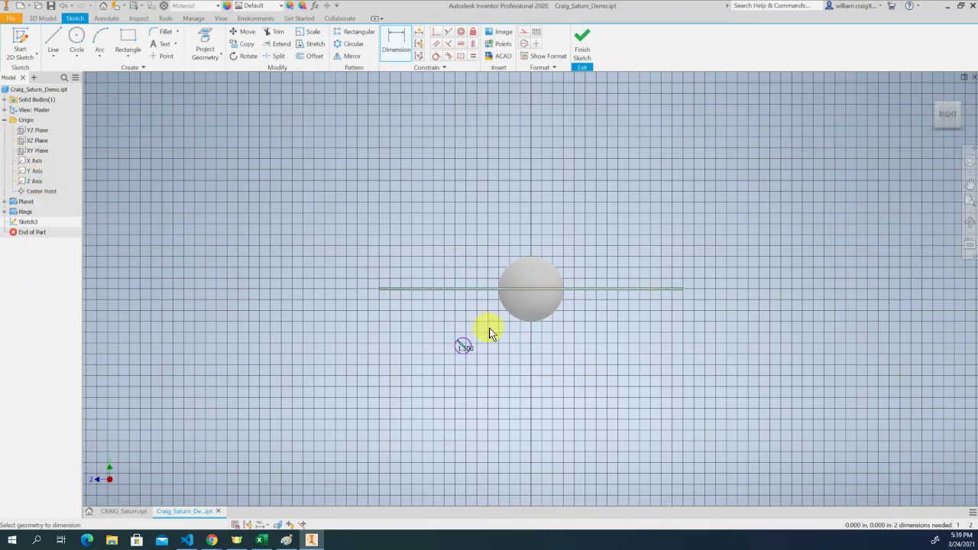
{"action": "left_click", "coordinate": [31, 180]}
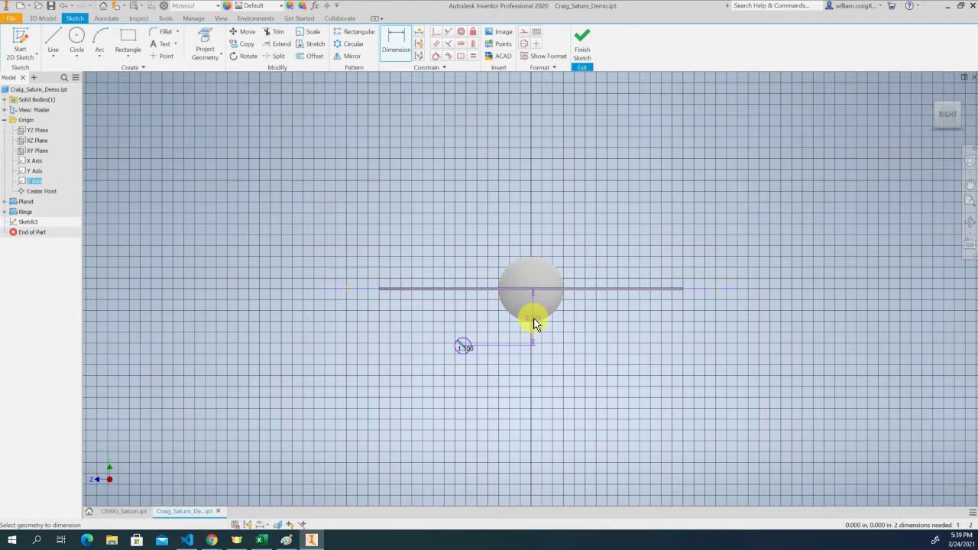
{"action": "key", "text": "Escape"}
{"action": "left_click", "coordinate": [457, 349]}
{"action": "left_click", "coordinate": [402, 337]}
{"action": "type", "text": "3.75"}
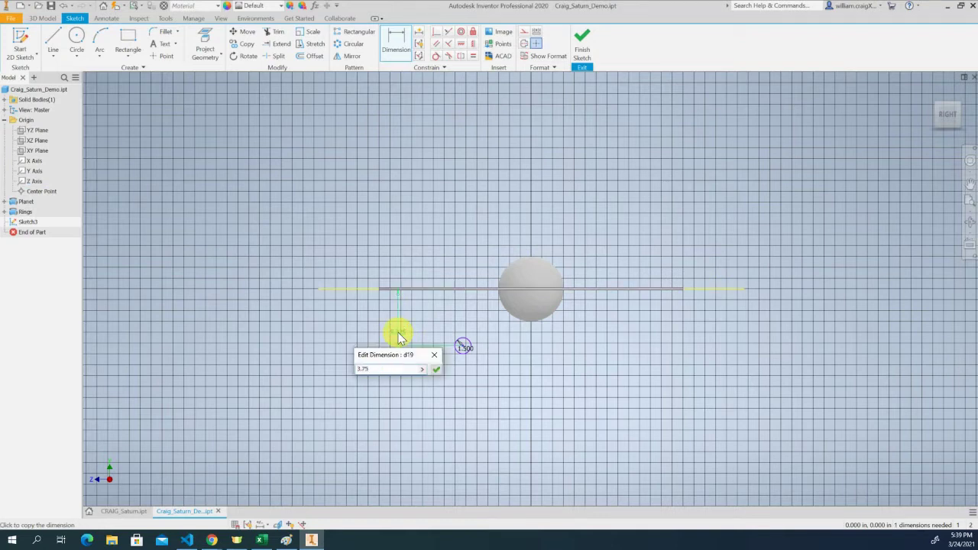
{"action": "key", "text": "Return"}
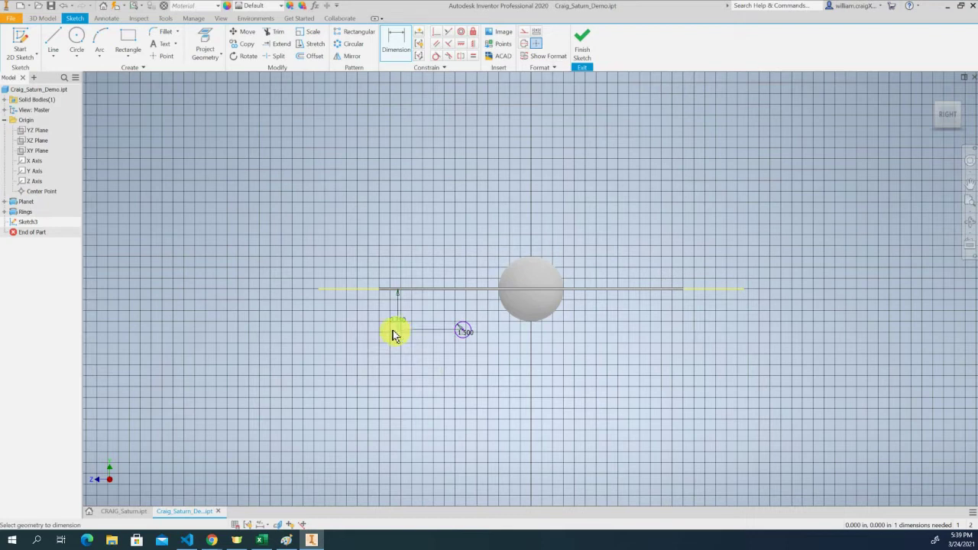
- Dimension the circle's centre 0 in from the Y axis so it sits under the planet, and finish the sketch
{"action": "left_click", "coordinate": [464, 327]}
{"action": "left_click", "coordinate": [462, 330]}
{"action": "left_click", "coordinate": [34, 172]}
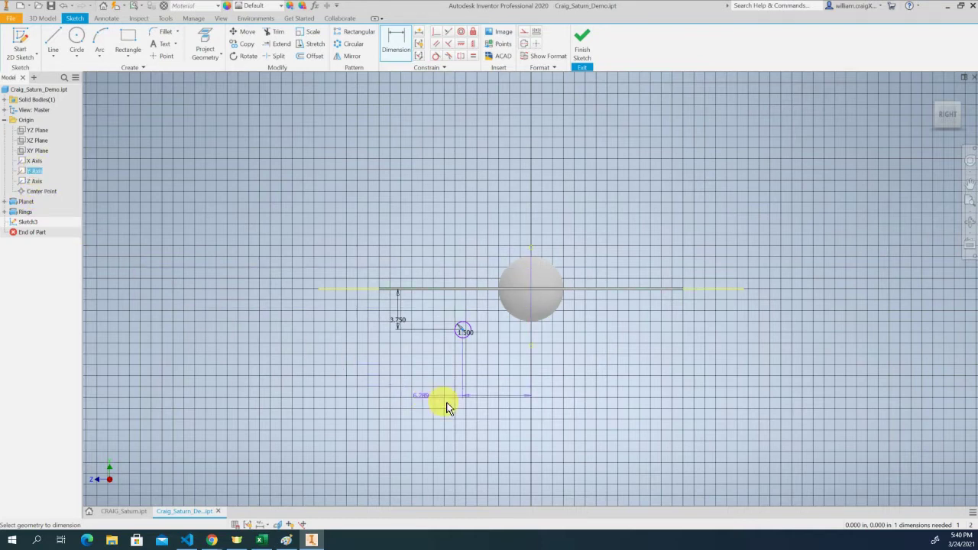
{"action": "left_click", "coordinate": [480, 389]}
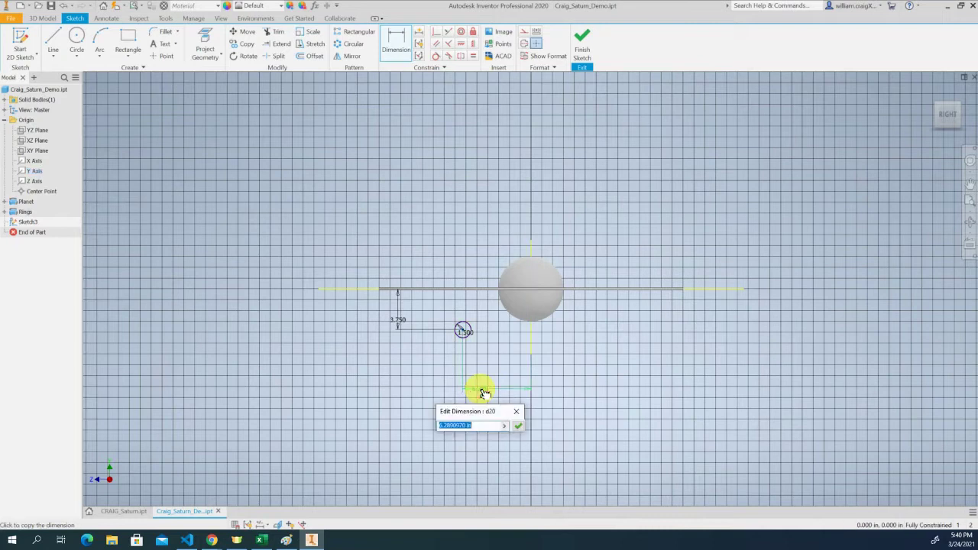
{"action": "type", "text": "0"}
{"action": "key", "text": "Return"}
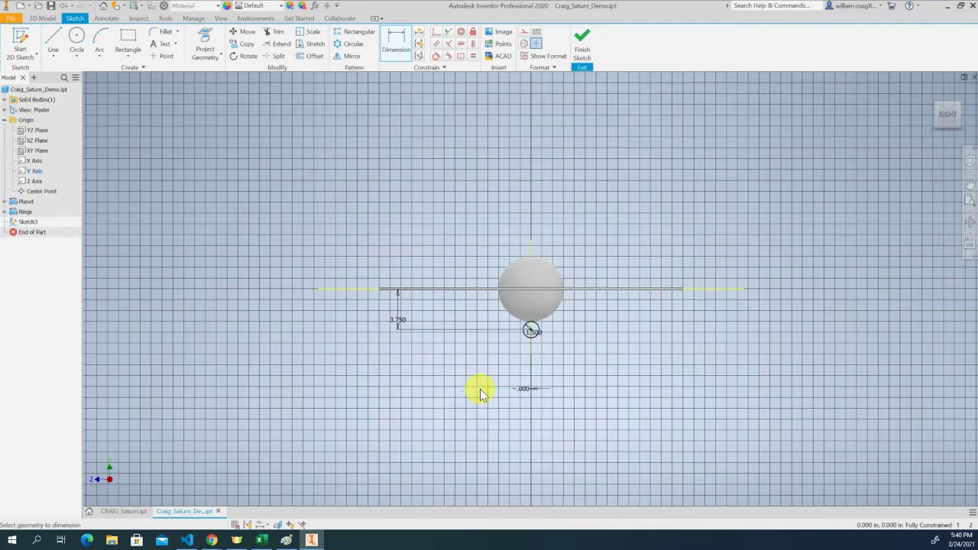
{"action": "left_click", "coordinate": [532, 331]}
{"action": "left_click", "coordinate": [582, 39]}
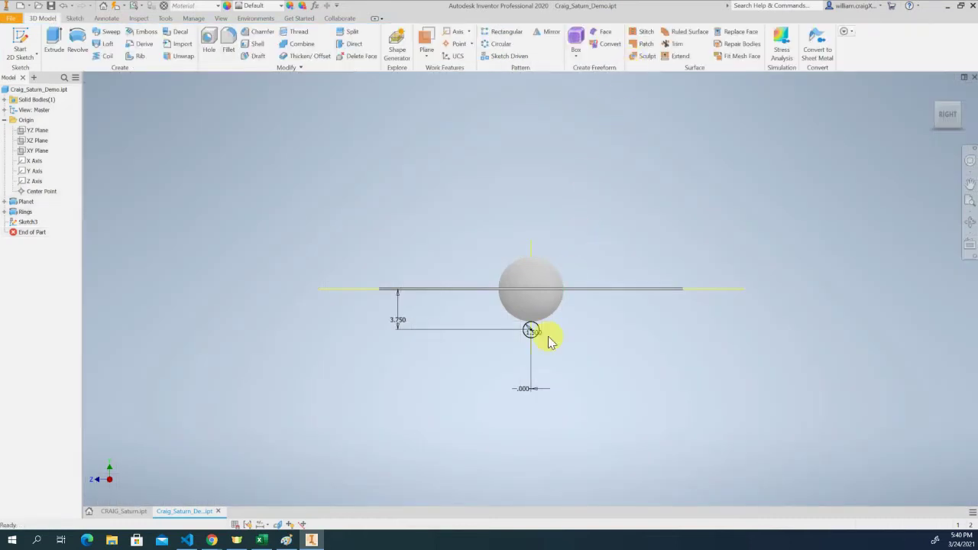
- View the part from the front and start a 2D sketch on the XY plane
{"action": "left_click", "coordinate": [932, 119]}
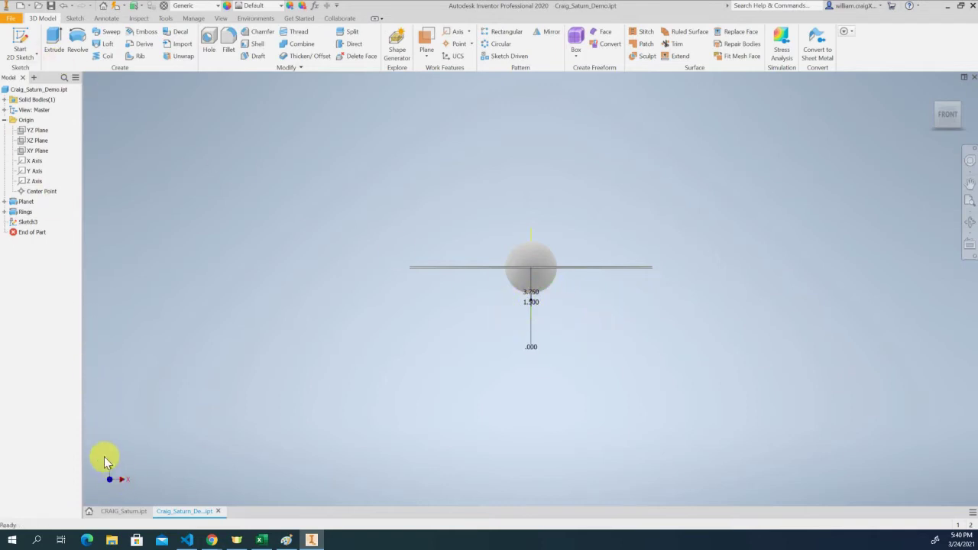
{"action": "left_click", "coordinate": [20, 36]}
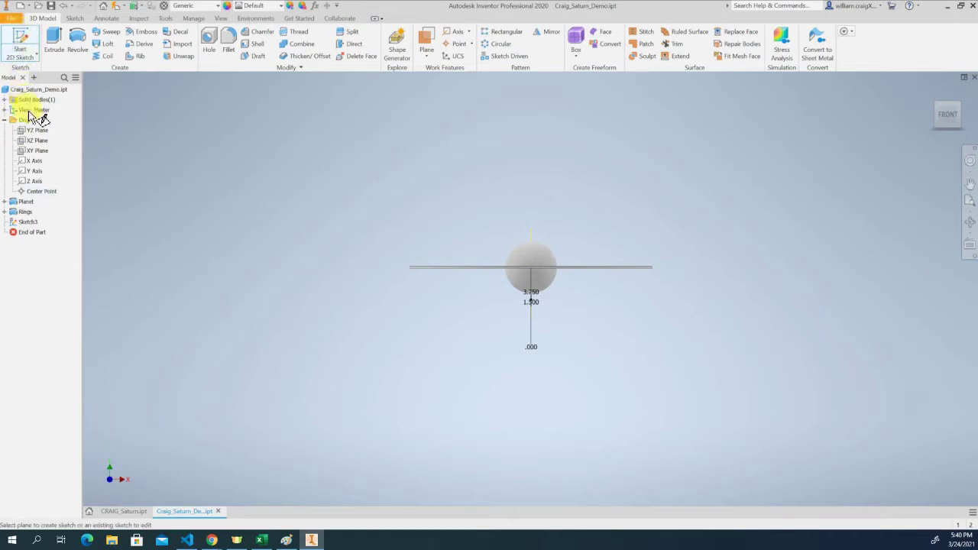
{"action": "left_click", "coordinate": [42, 153]}
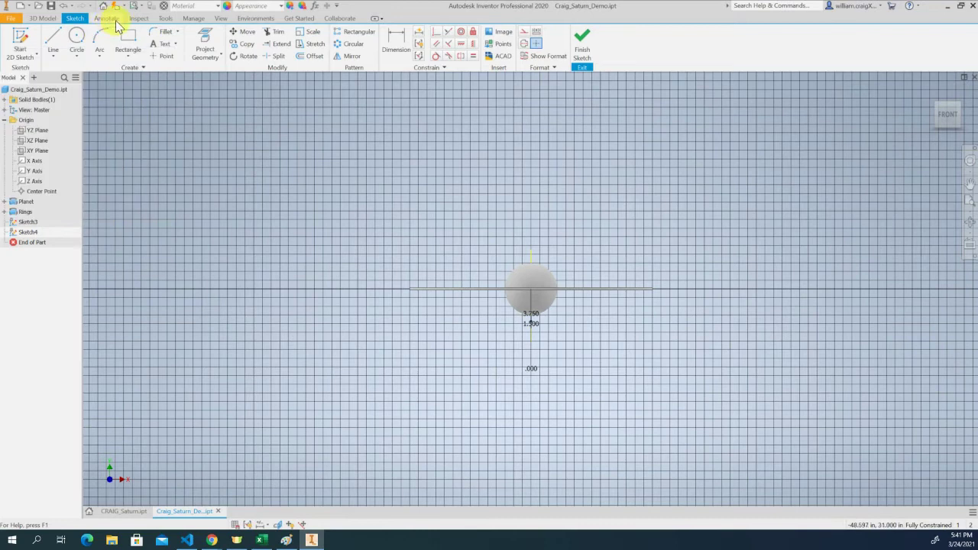
{"action": "left_click", "coordinate": [98, 55]}
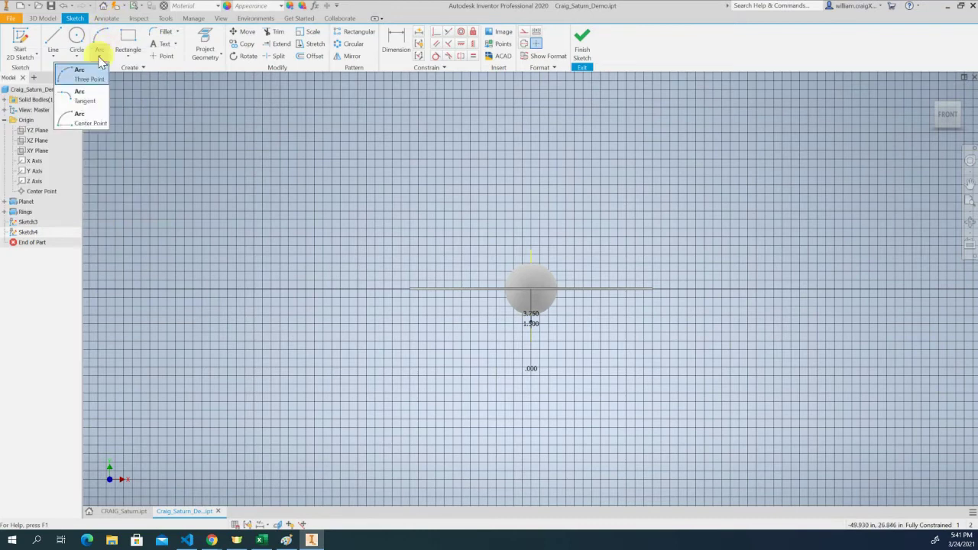
{"action": "left_click", "coordinate": [96, 77]}
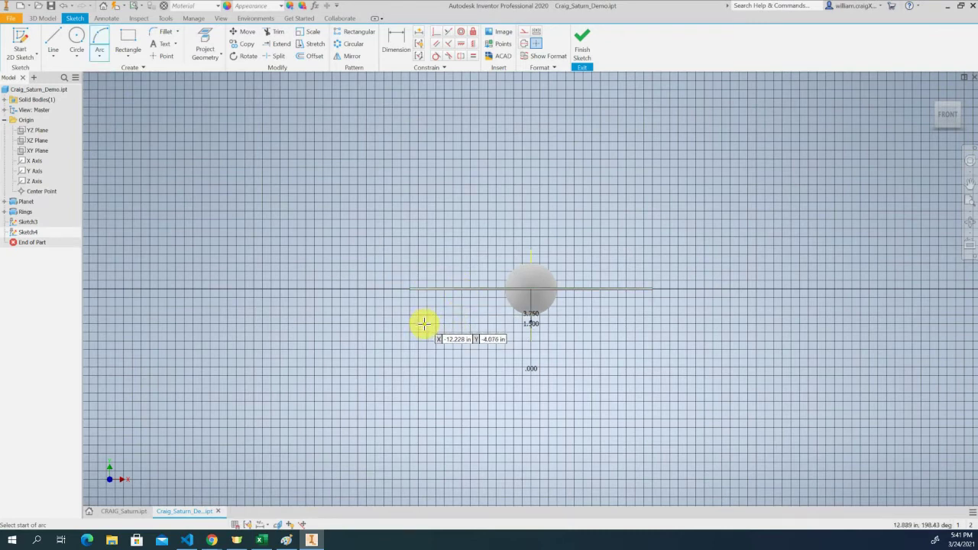
{"action": "left_click", "coordinate": [424, 324]}
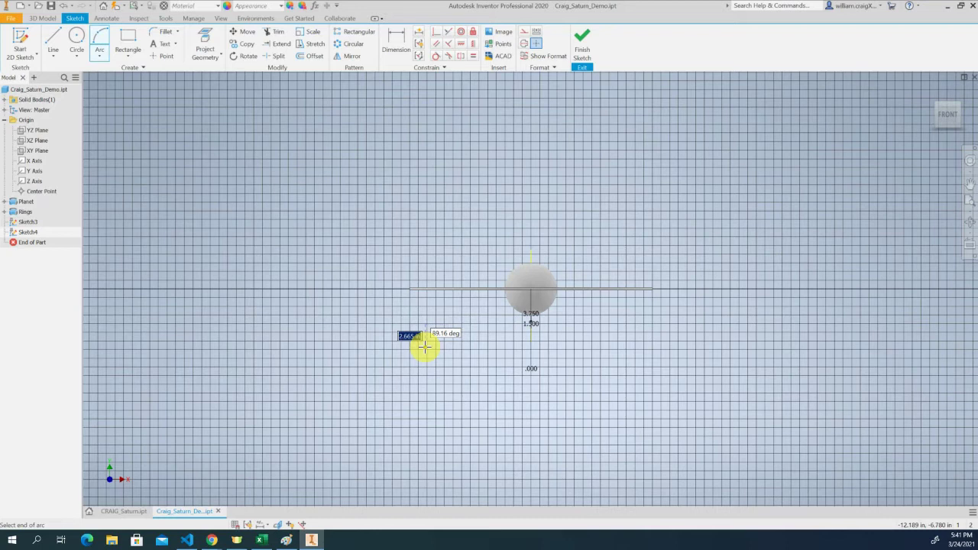
{"action": "key", "text": "BackSpace"}
{"action": "left_click", "coordinate": [425, 346]}
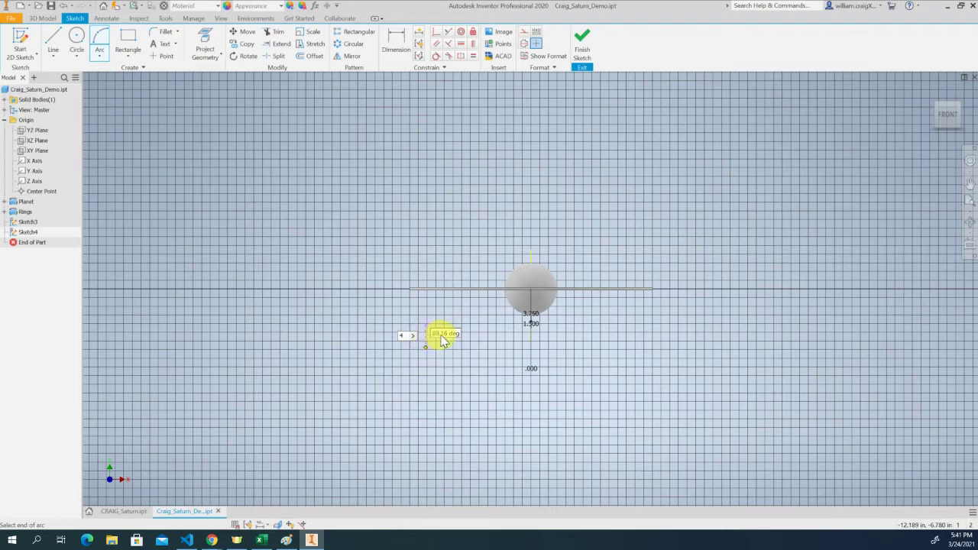
{"action": "key", "text": "Escape"}
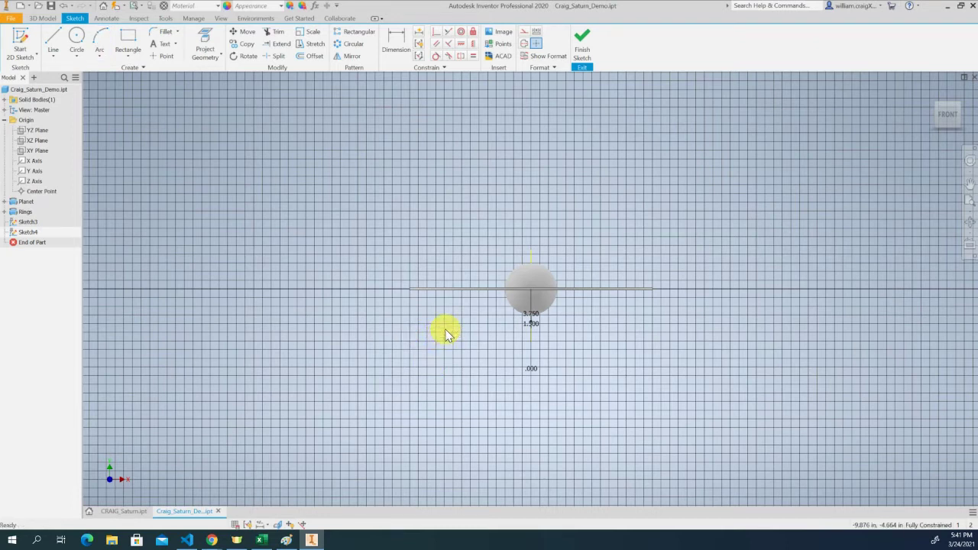
- Start a three-point arc at a free point below the rings, well off to the side of the planet
{"action": "left_click", "coordinate": [101, 61]}
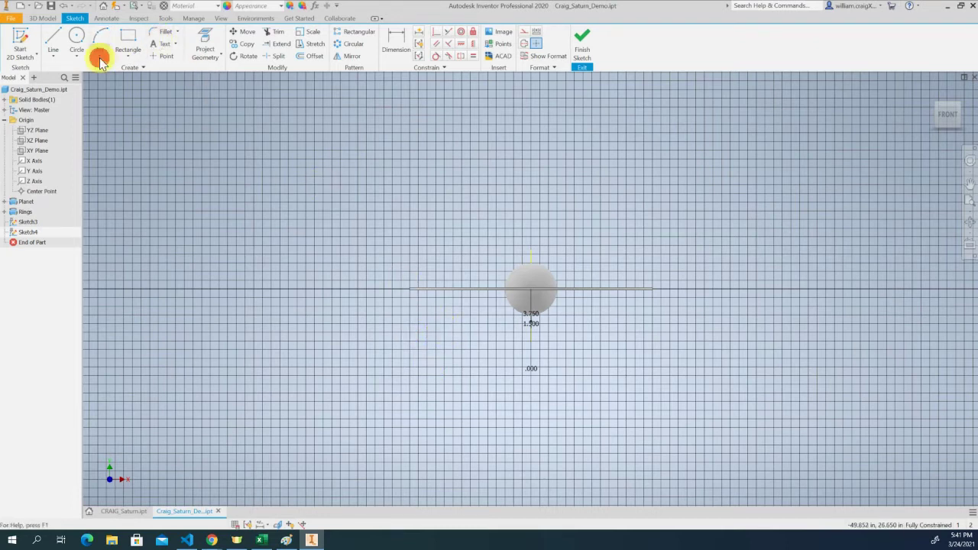
{"action": "left_click", "coordinate": [101, 71]}
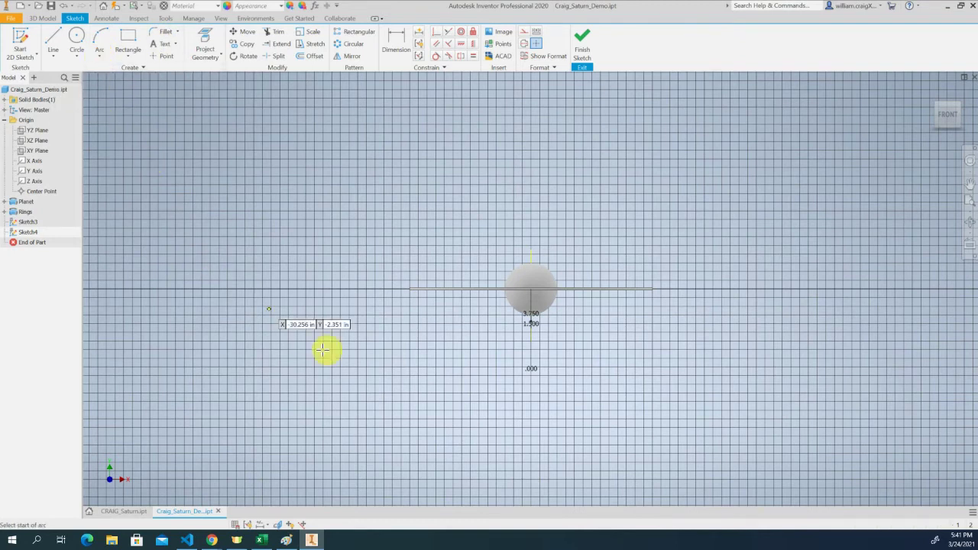
{"action": "left_click", "coordinate": [384, 392]}
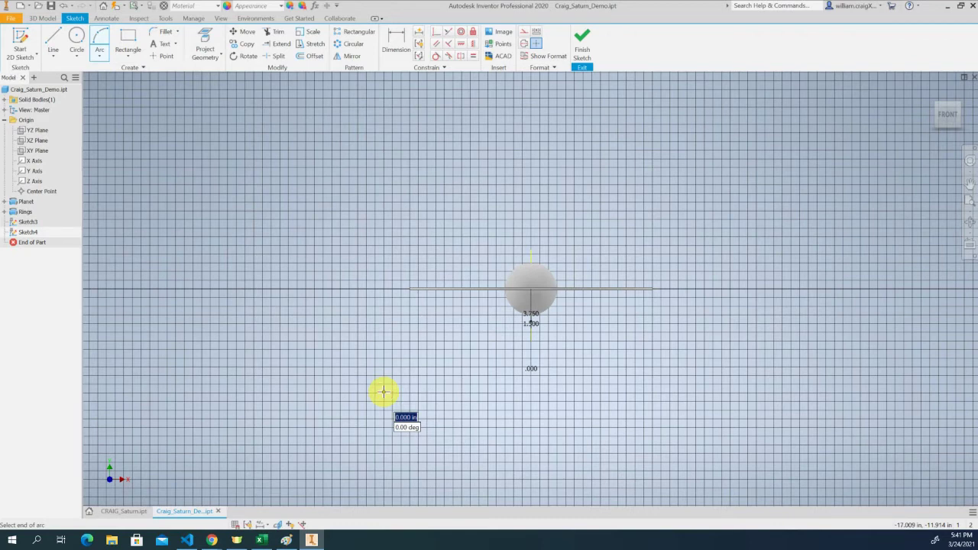
{"action": "type", "text": "3"}
{"action": "key", "text": "Tab"}
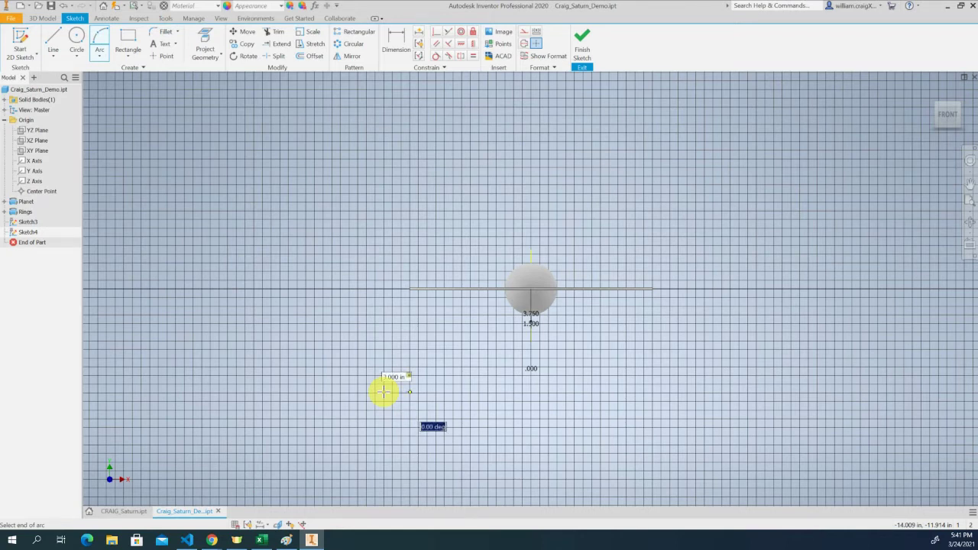
{"action": "type", "text": "90"}
{"action": "key", "text": "Tab"}
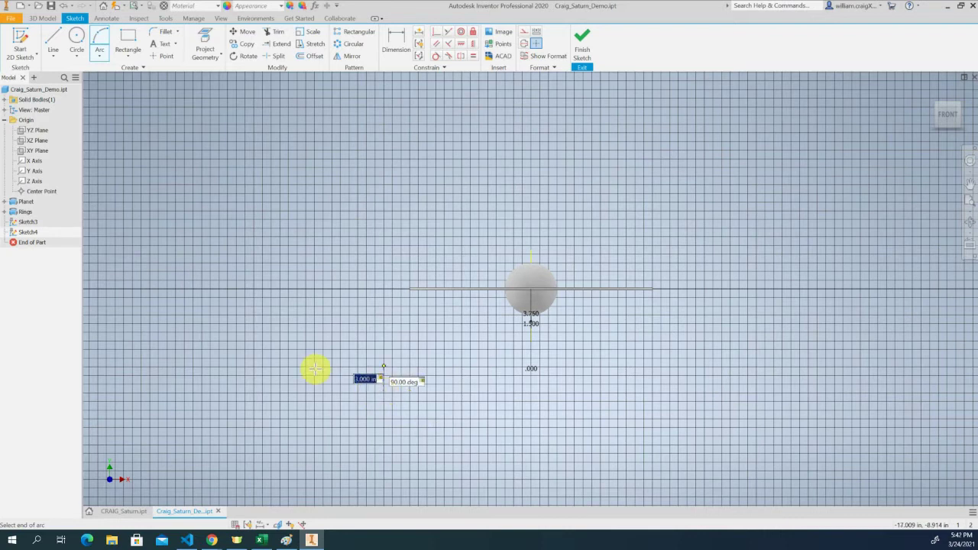
{"action": "key", "text": "Tab"}
{"action": "key", "text": "BackSpace"}
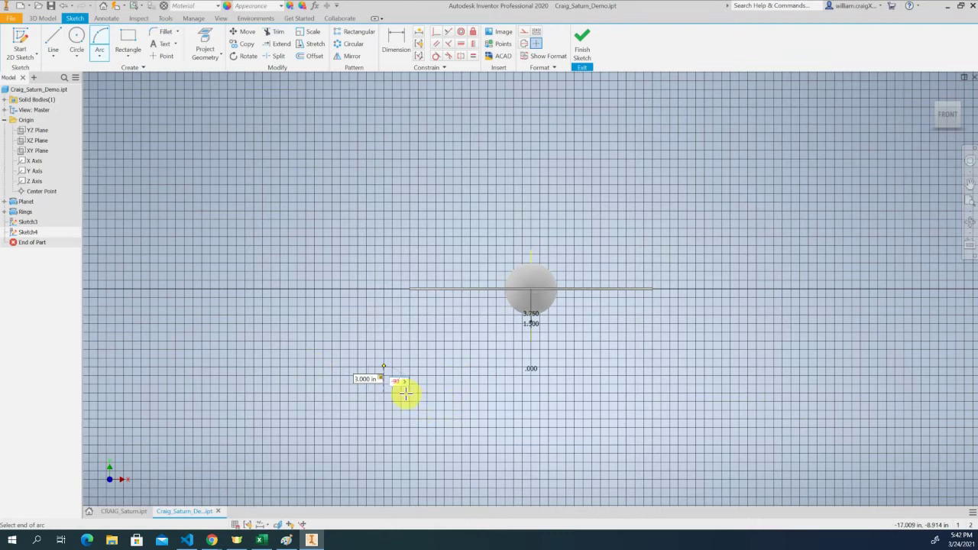
- Place the arc's end 6 in straight below its start at 90 degrees and give it a 3 in radius, bulging toward the planet
{"action": "left_click", "coordinate": [367, 382]}
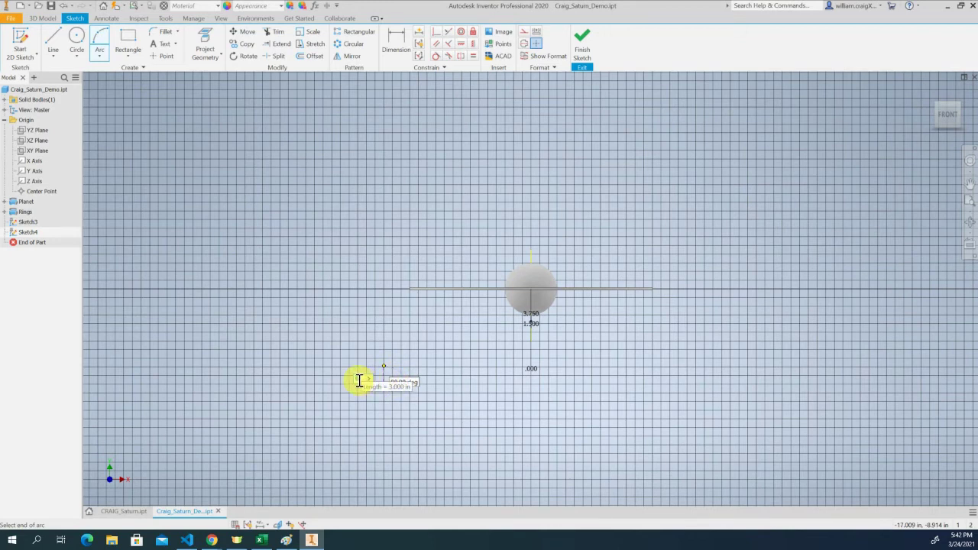
{"action": "key", "text": "Tab"}
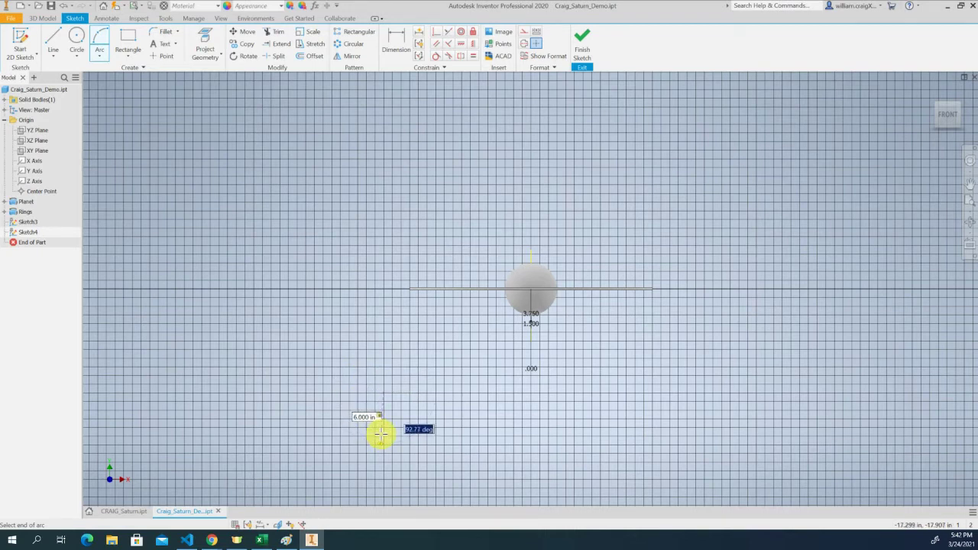
{"action": "type", "text": "90"}
{"action": "key", "text": "Tab"}
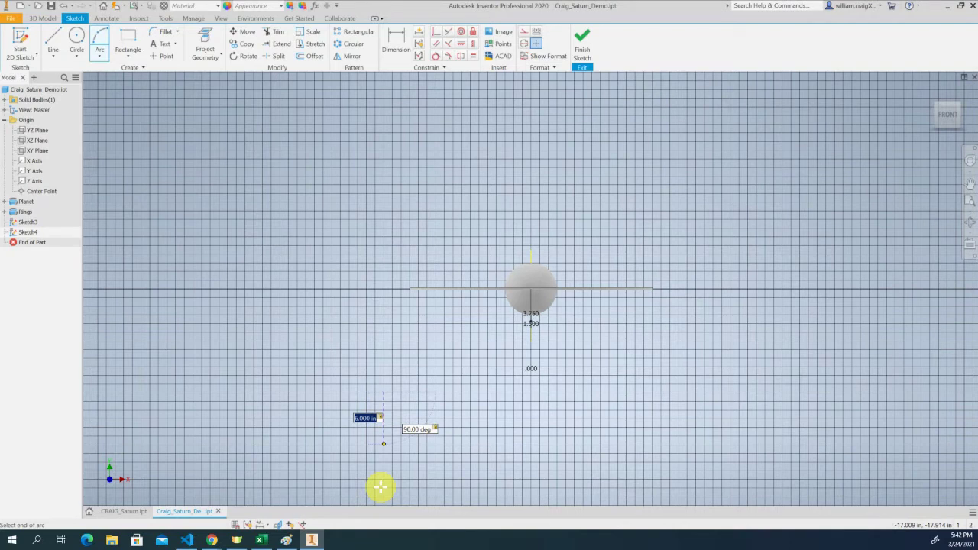
{"action": "key", "text": "Return"}
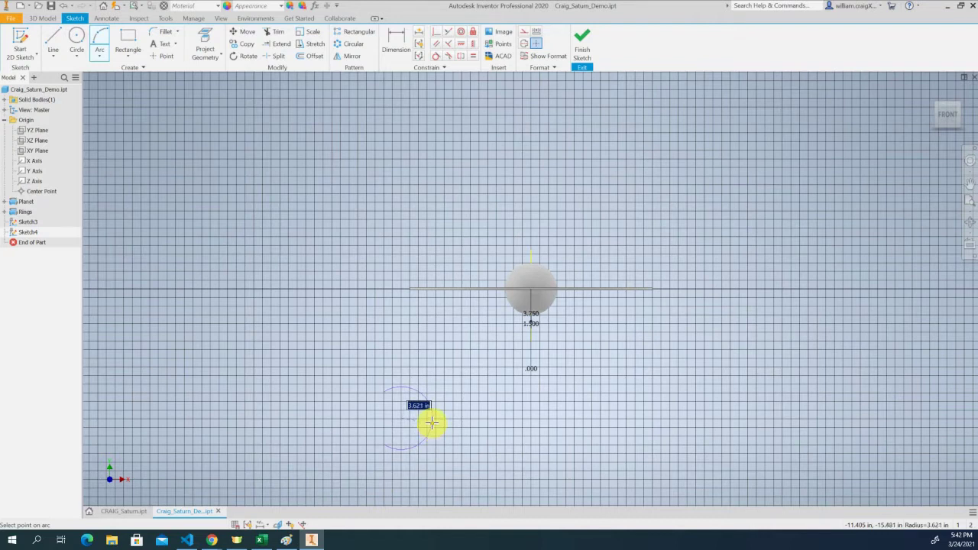
{"action": "key", "text": "BackSpace"}
{"action": "type", "text": "6/4"}
{"action": "key", "text": "Return"}
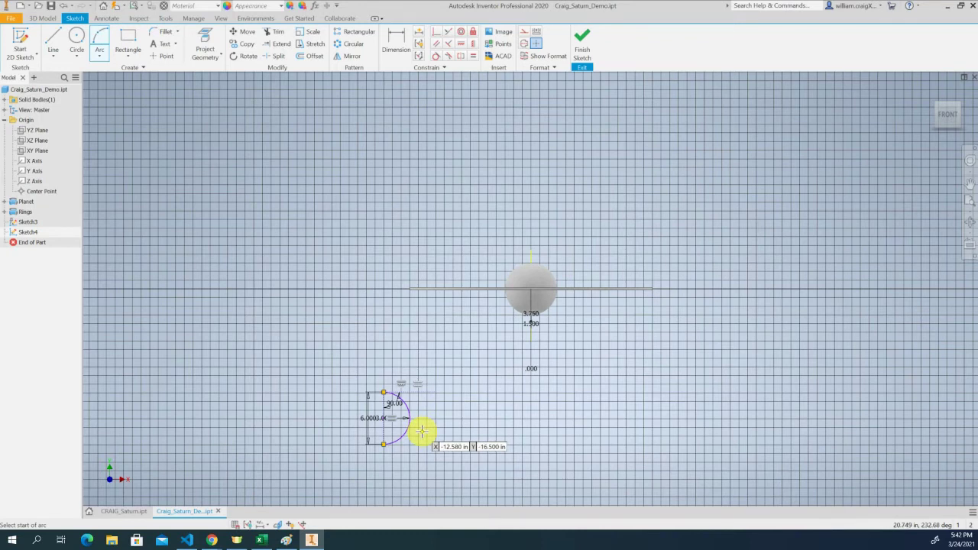
{"action": "key", "text": "Escape"}
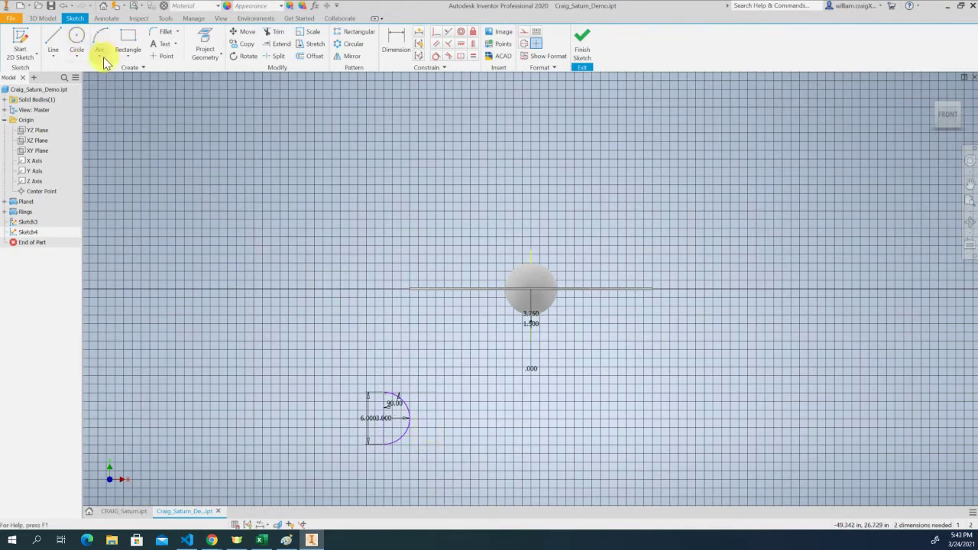
- Start a second three-point arc at the first arc's upper end and place its other end 6 in straight above at 90 degrees
{"action": "left_click", "coordinate": [103, 57]}
{"action": "left_click", "coordinate": [100, 74]}
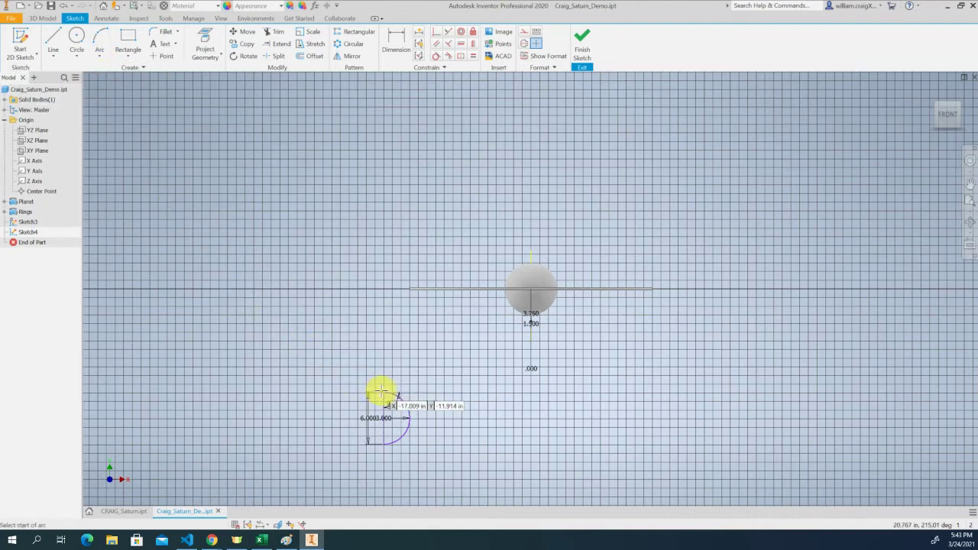
{"action": "scroll", "coordinate": [382, 391], "scroll_direction": "down", "scroll_amount": 2}
{"action": "scroll", "coordinate": [382, 391], "scroll_direction": "up", "scroll_amount": 3}
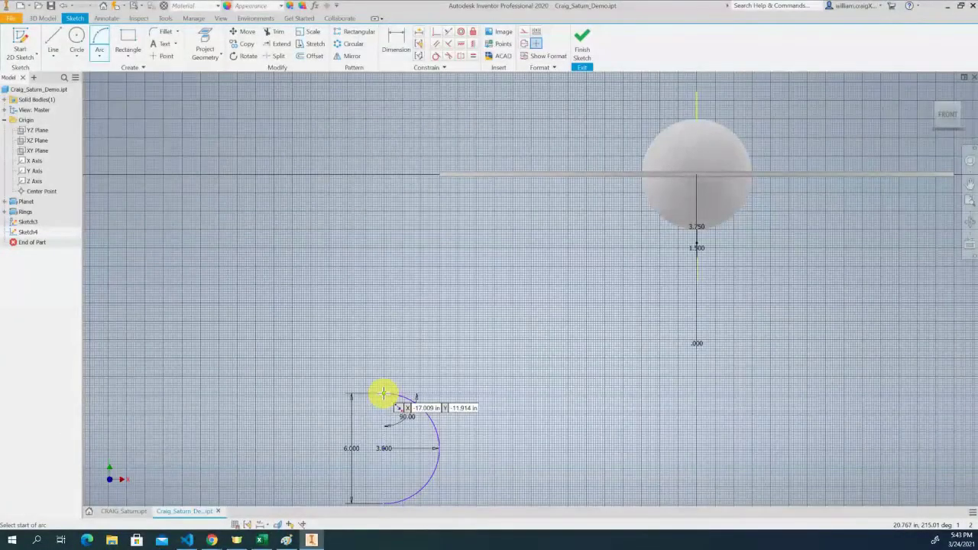
{"action": "left_click", "coordinate": [383, 394]}
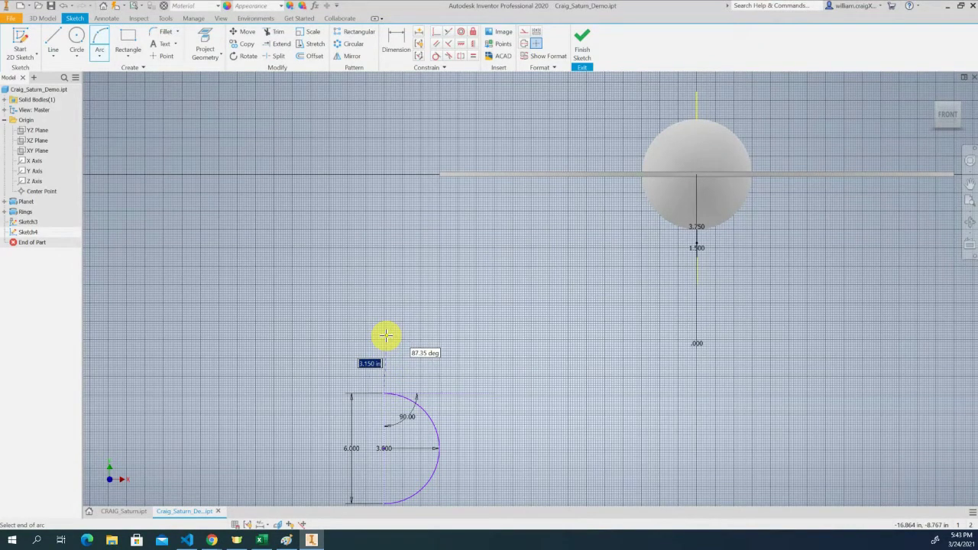
{"action": "type", "text": "6"}
{"action": "key", "text": "Tab"}
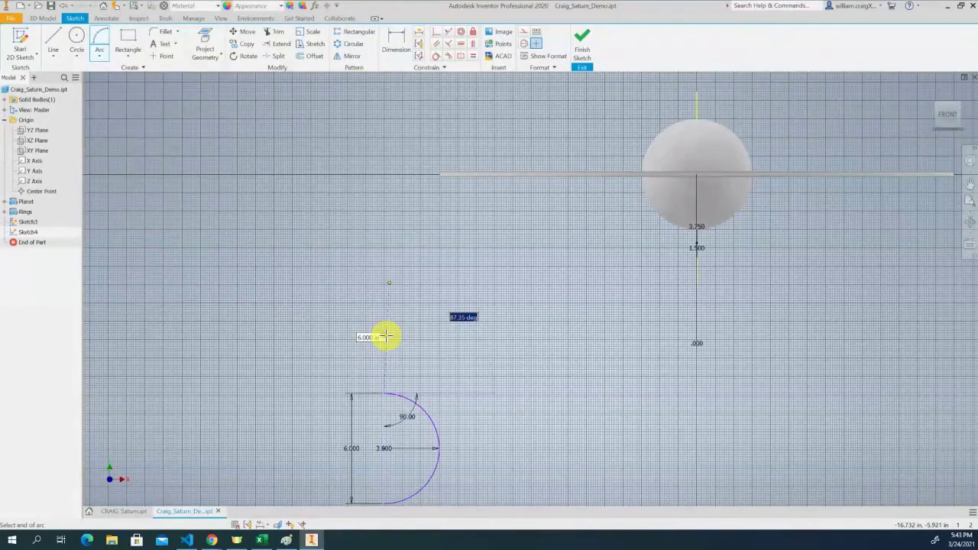
{"action": "type", "text": "90"}
{"action": "key", "text": "Tab"}
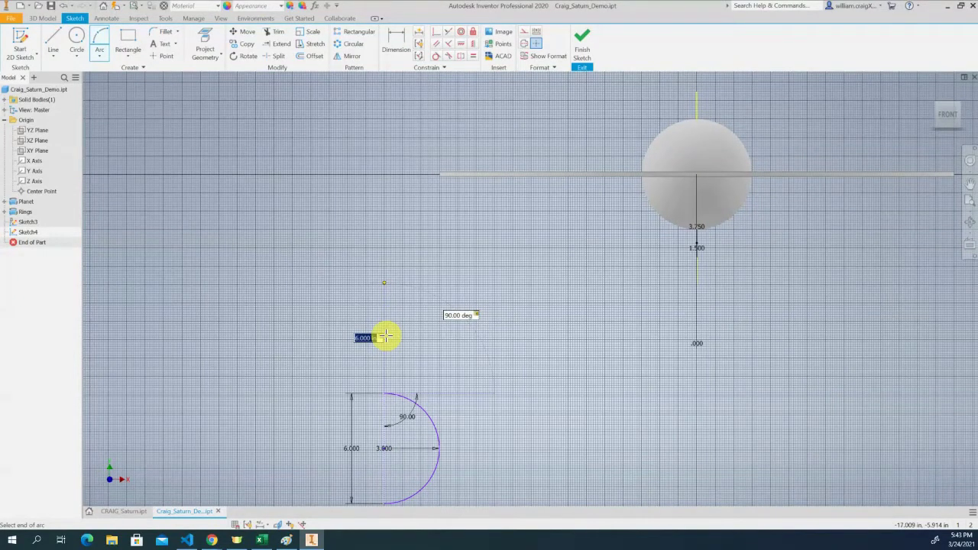
{"action": "key", "text": "Return"}
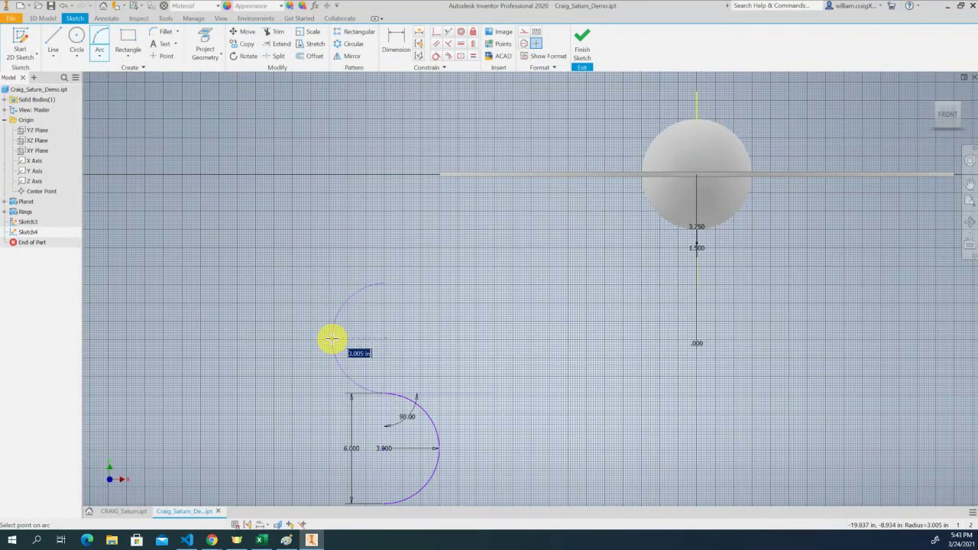
- Complete the upper arc with a 3 in radius, bulging away from the planet to form an S
{"action": "type", "text": "3"}
{"action": "key", "text": "Tab"}
{"action": "left_click", "coordinate": [331, 337]}
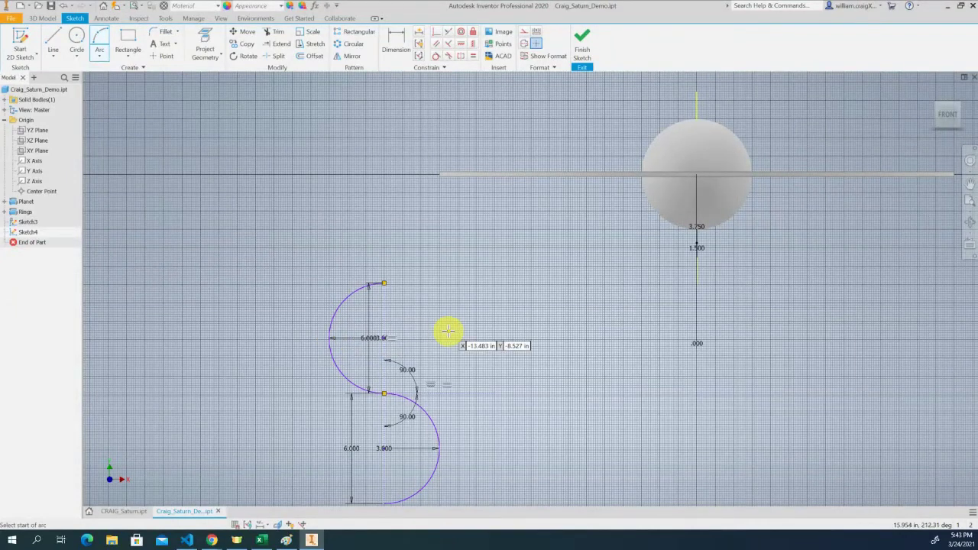
{"action": "key", "text": "Escape"}
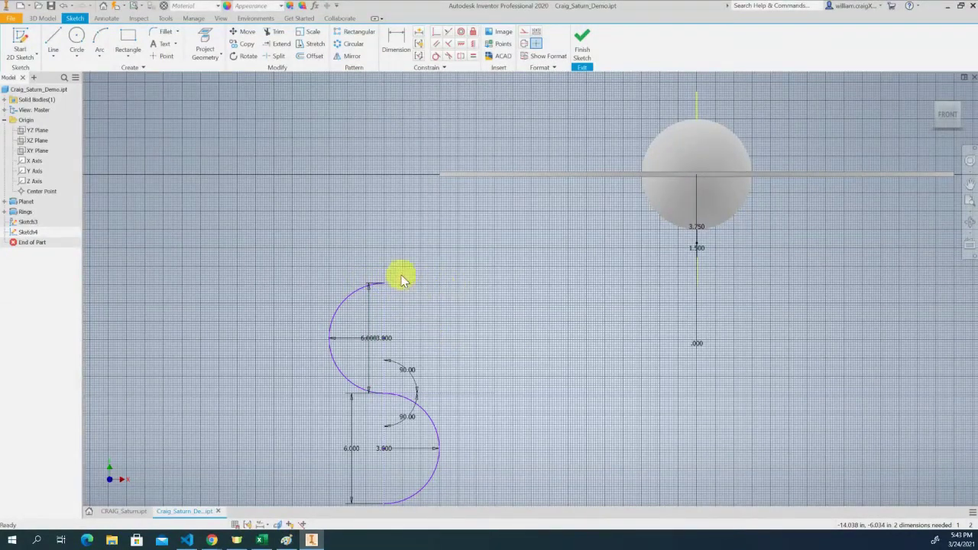
- Draw a 3 in horizontal line at 0 degrees from the upper end of the S toward the planet
{"action": "left_click", "coordinate": [53, 38]}
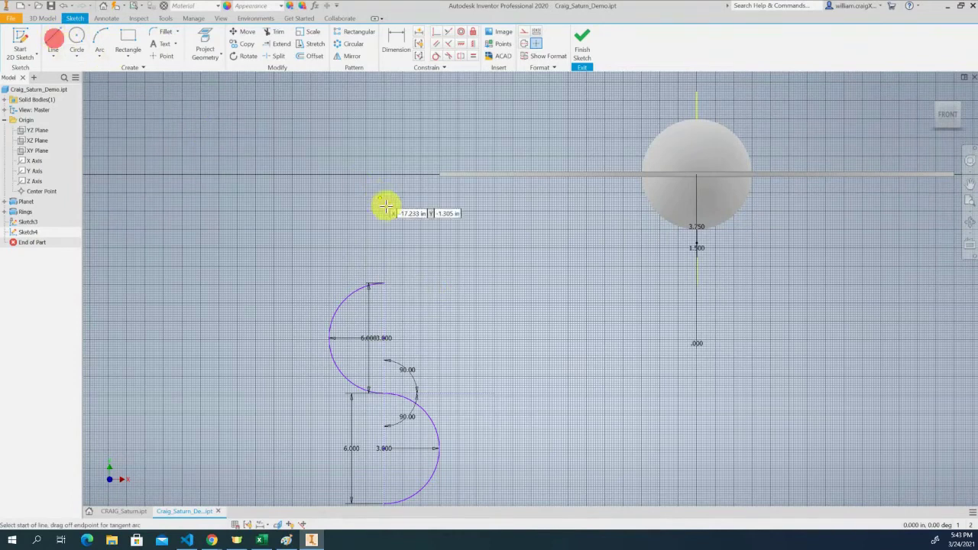
{"action": "left_click", "coordinate": [383, 283]}
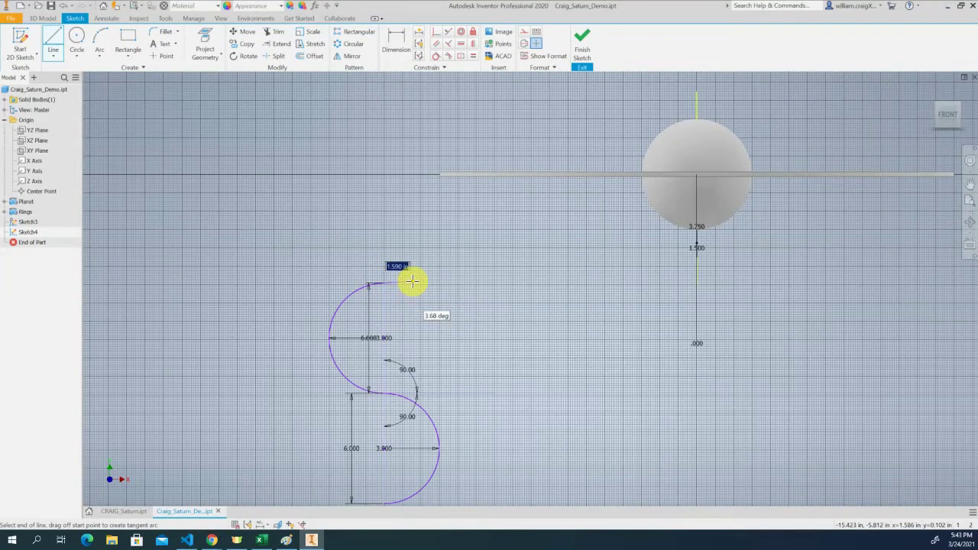
{"action": "type", "text": "3"}
{"action": "key", "text": "Tab"}
{"action": "type", "text": "0"}
{"action": "key", "text": "Tab"}
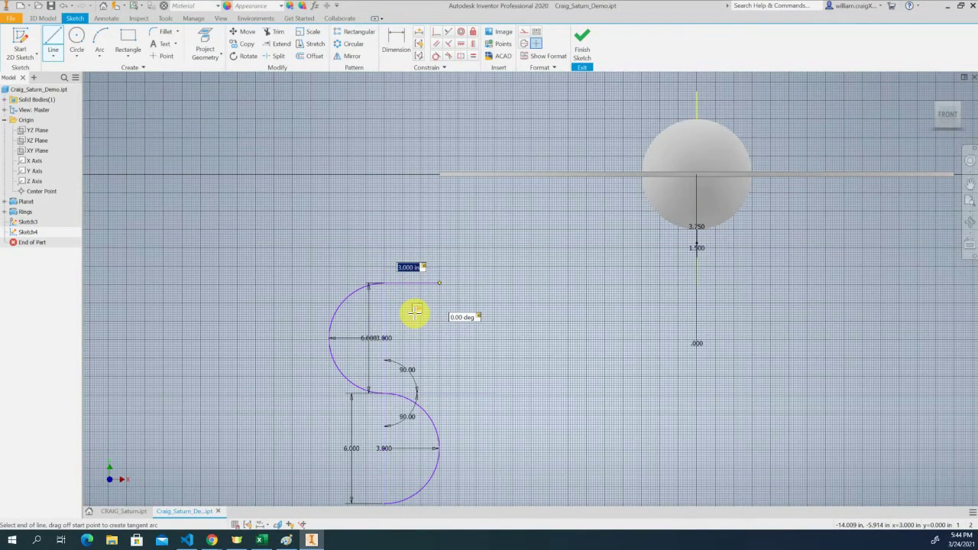
{"action": "key", "text": "Return"}
{"action": "key", "text": "Escape"}
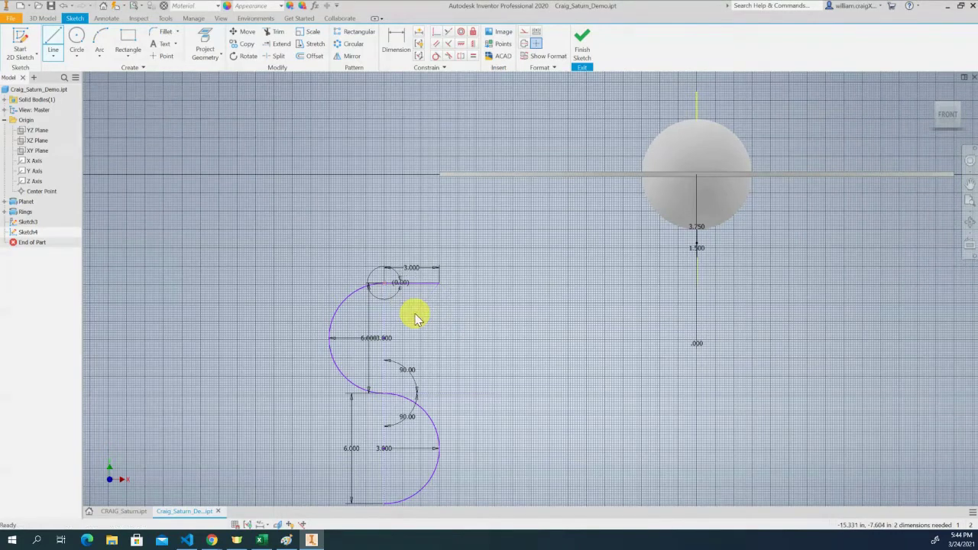
- Draw a 3 in horizontal line at 180 degrees from the lower end of the S, pointing away from the planet
{"action": "left_click", "coordinate": [53, 40]}
{"action": "left_click", "coordinate": [48, 39]}
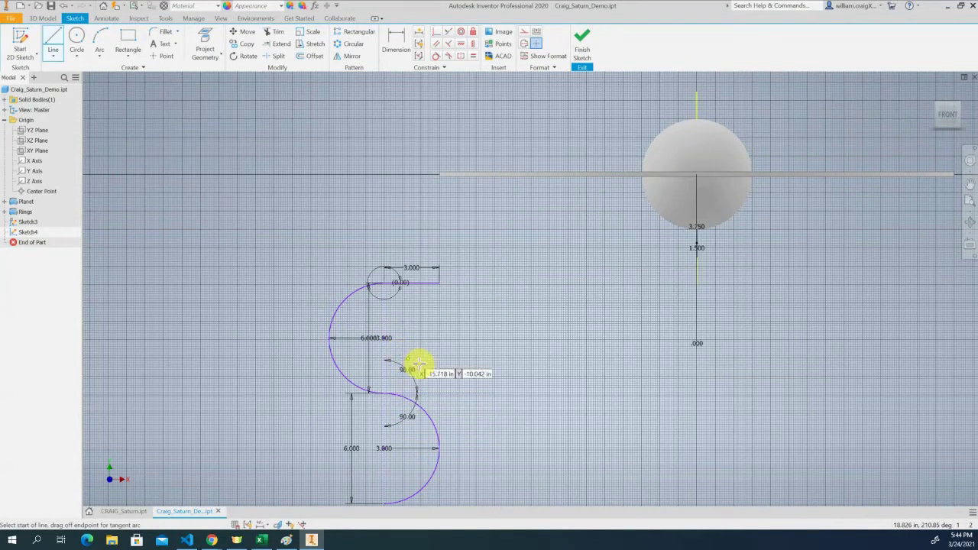
{"action": "mouse_move", "coordinate": [463, 390]}
{"action": "middle_mouse_down", "text": "shift"}
{"action": "mouse_move", "coordinate": [454, 350]}
{"action": "mouse_move", "coordinate": [454, 359]}
{"action": "middle_mouse_up", "text": "shift"}
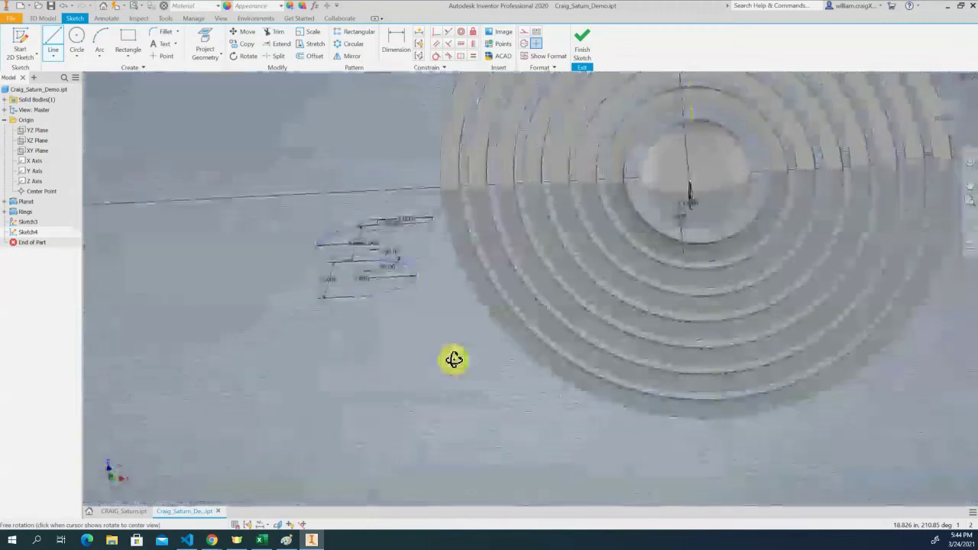
{"action": "left_click", "coordinate": [948, 108]}
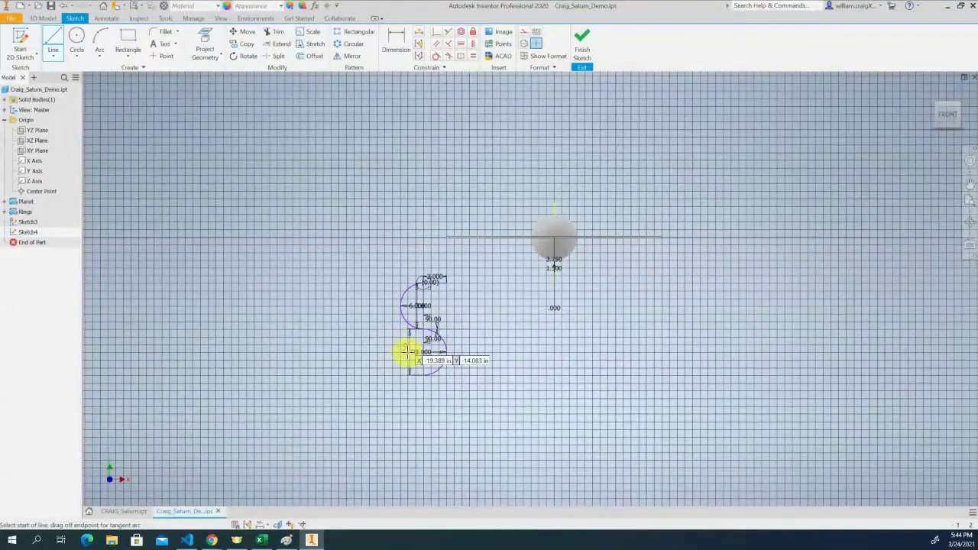
{"action": "scroll", "coordinate": [412, 356], "scroll_direction": "down", "scroll_amount": 3}
{"action": "scroll", "coordinate": [420, 359], "scroll_direction": "up", "scroll_amount": 5}
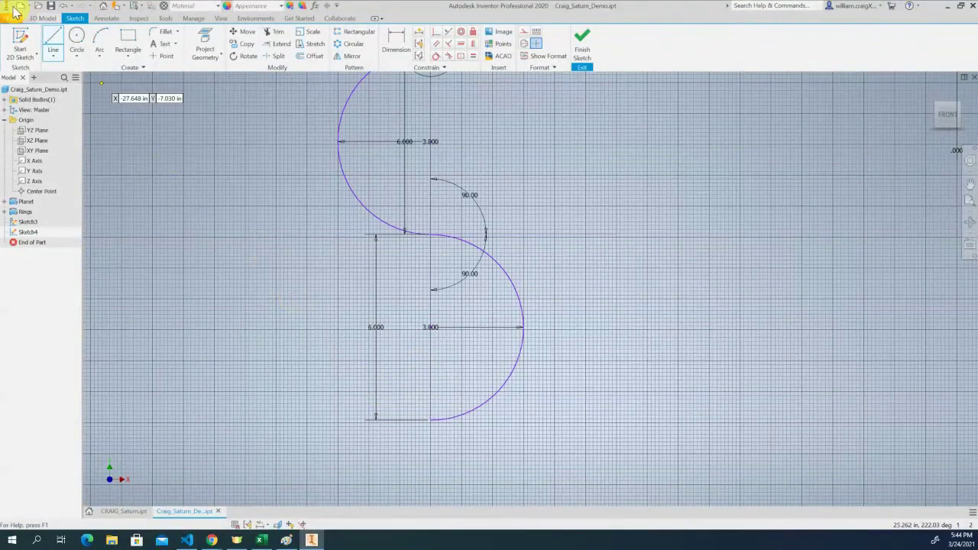
{"action": "left_click", "coordinate": [53, 40]}
{"action": "key", "text": "l"}
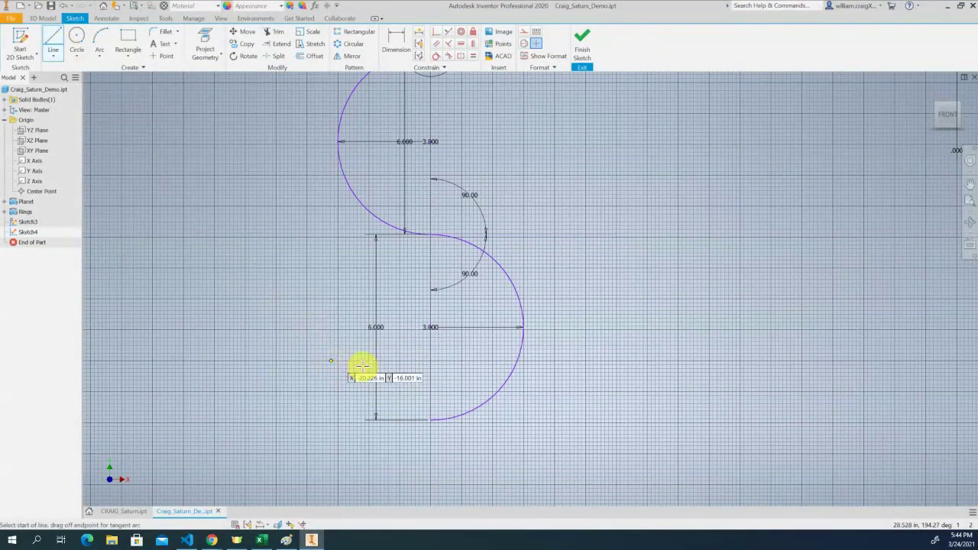
{"action": "left_click", "coordinate": [431, 419]}
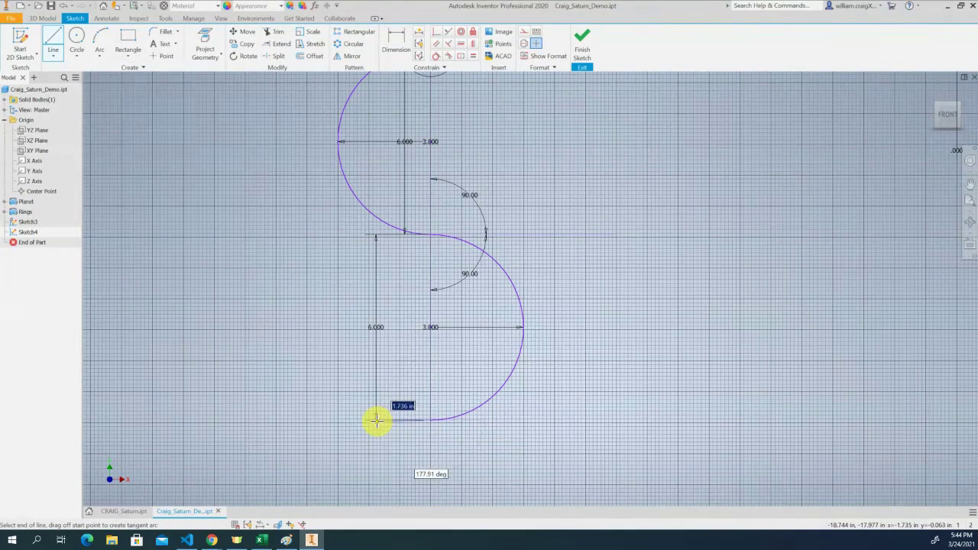
{"action": "type", "text": "3"}
{"action": "key", "text": "Tab"}
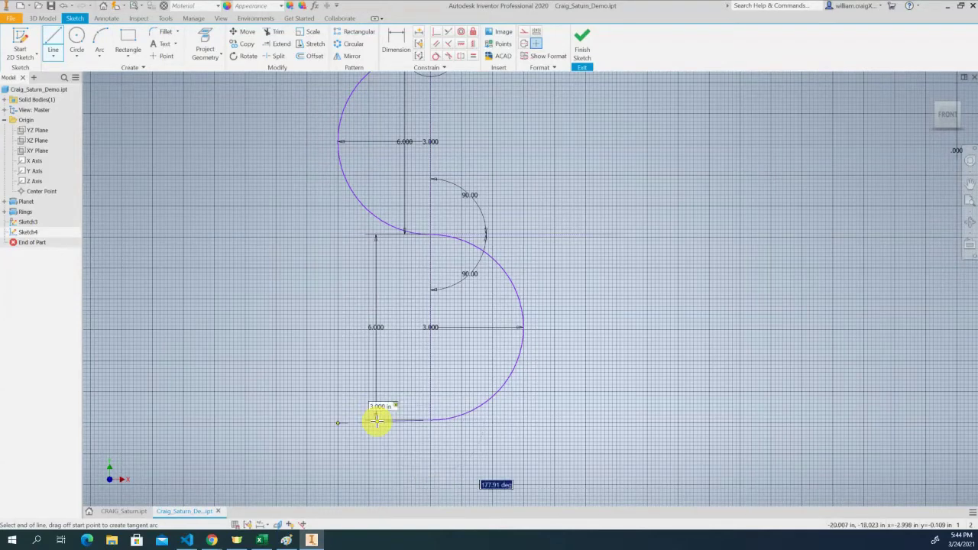
{"action": "type", "text": "180"}
{"action": "key", "text": "Tab"}
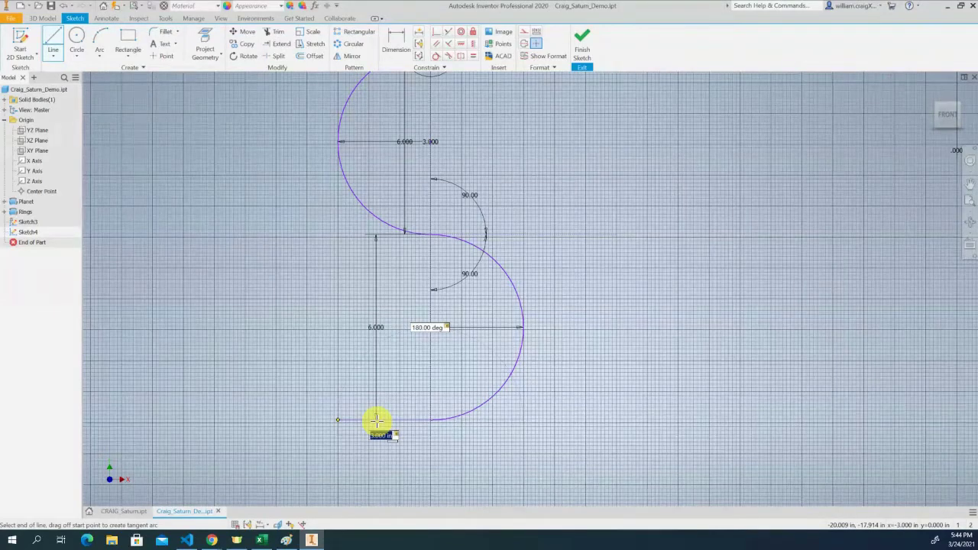
{"action": "key", "text": "Return"}
{"action": "key", "text": "Escape"}
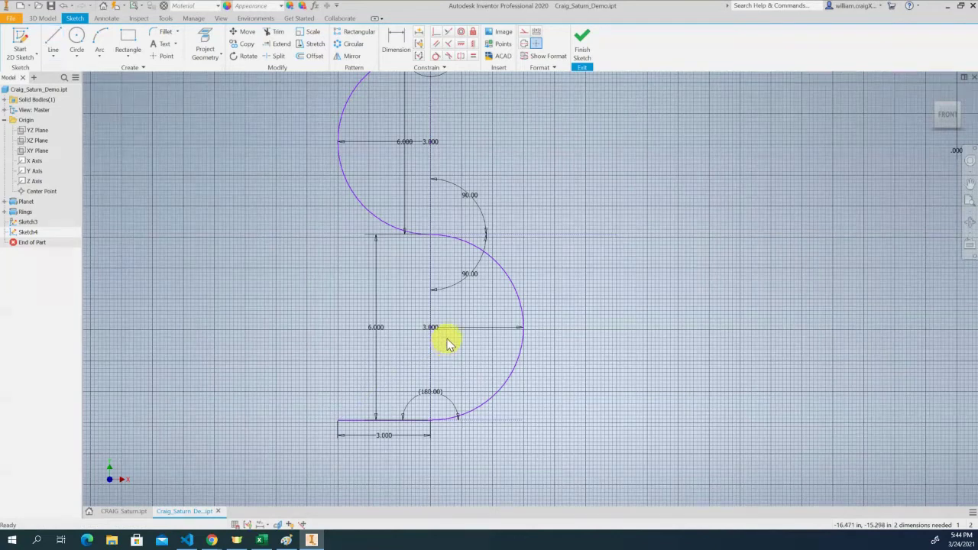
- Dimension the vertical distance between the X axis and the S path's upper horizontal line as 3.75 in
{"action": "scroll", "coordinate": [450, 343], "scroll_direction": "down", "scroll_amount": 2}
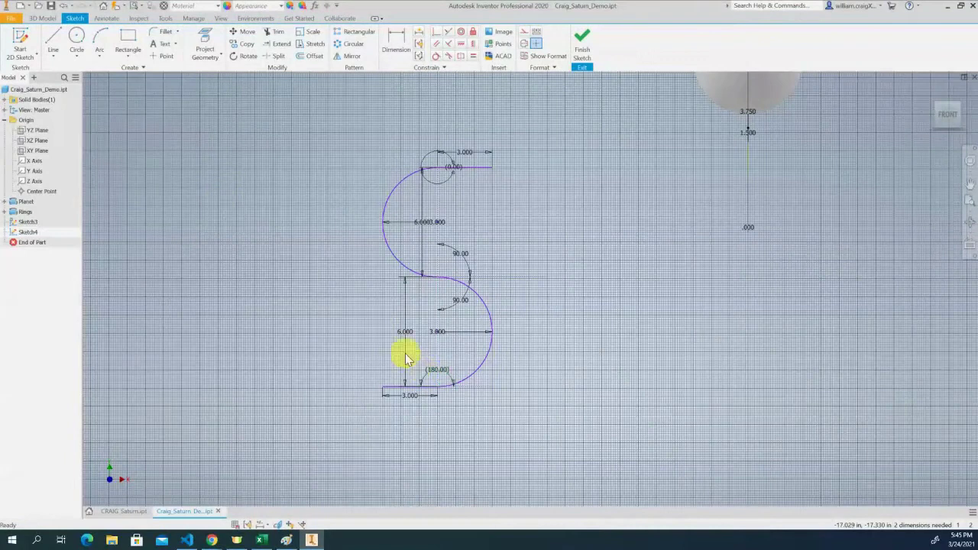
{"action": "left_click", "coordinate": [397, 40]}
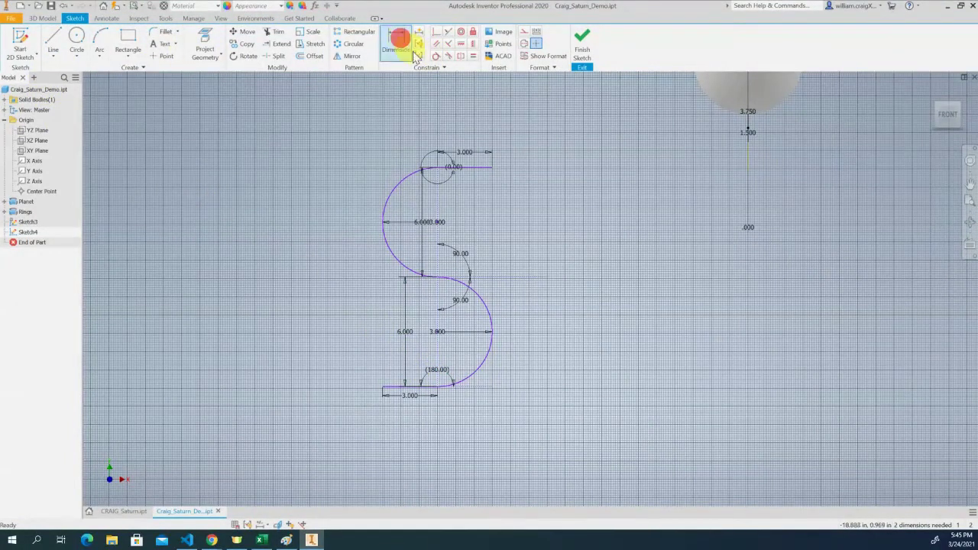
{"action": "left_click", "coordinate": [439, 173]}
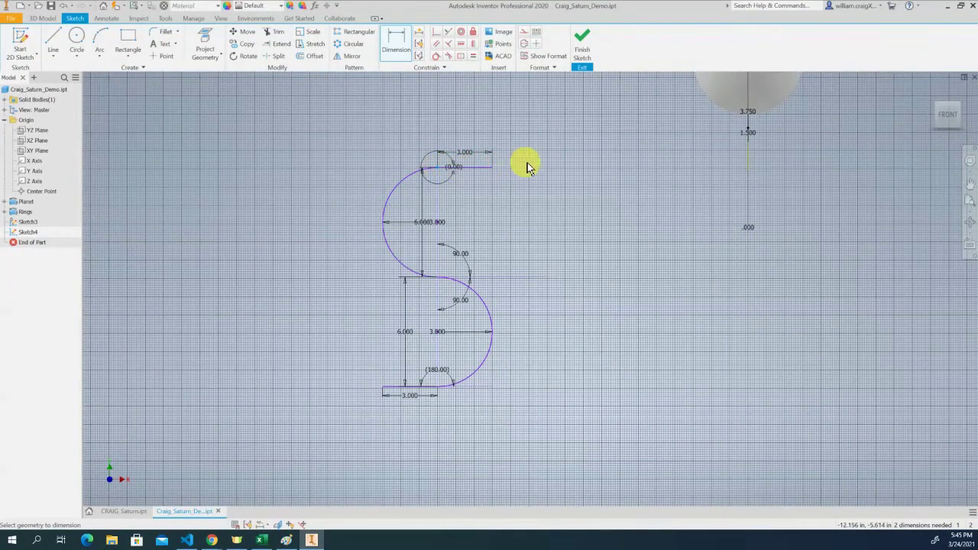
{"action": "middle_click_drag", "start_coordinate": [526, 161], "coordinate": [524, 277]}
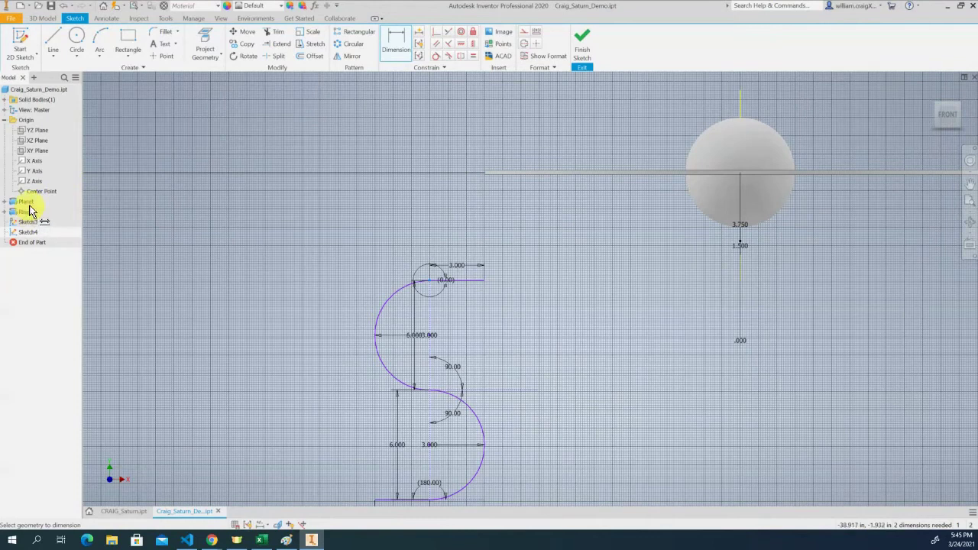
{"action": "left_click", "coordinate": [32, 164]}
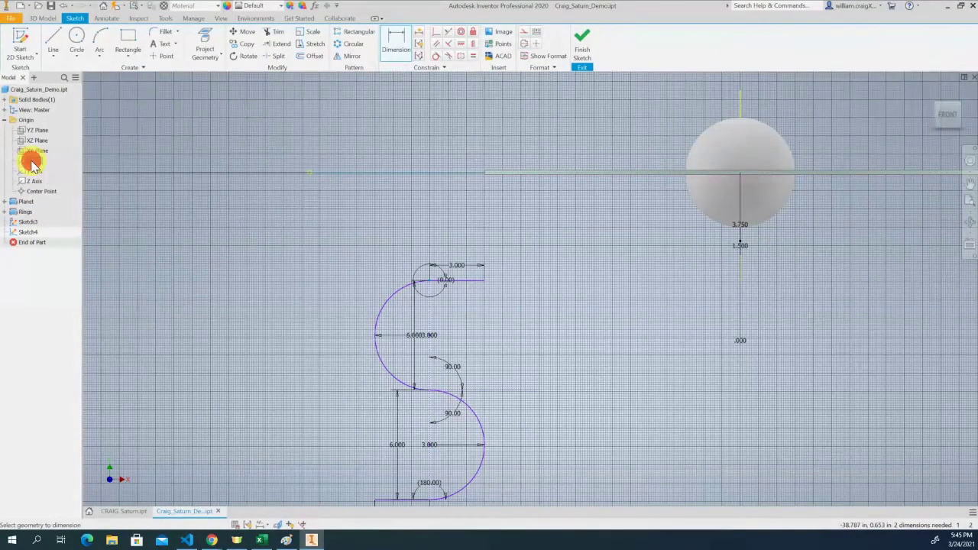
{"action": "left_click", "coordinate": [378, 233]}
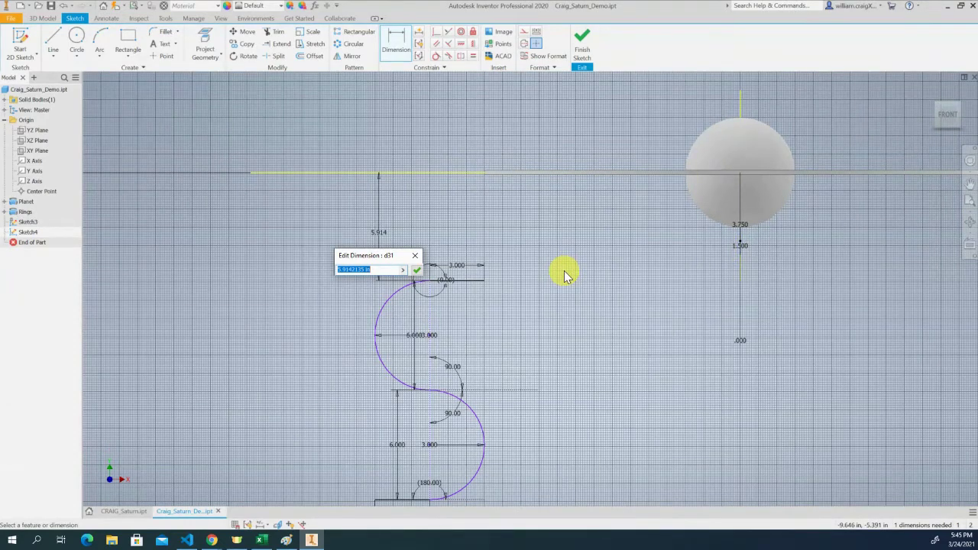
{"action": "type", "text": "3.75"}
{"action": "key", "text": "Return"}
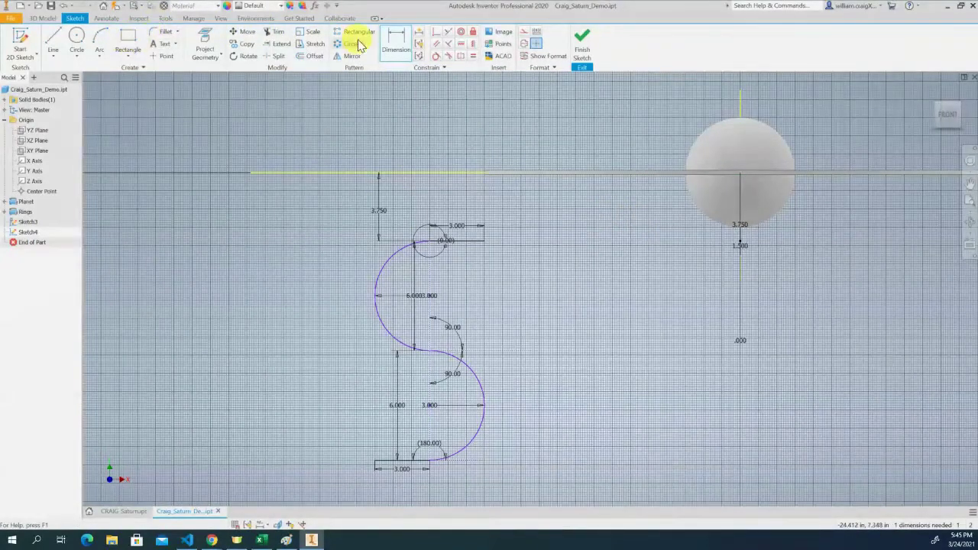
- Dimension the horizontal distance between the upper arc's top end and the Y axis as 0 to centre the S beneath the planet
{"action": "left_click", "coordinate": [430, 242]}
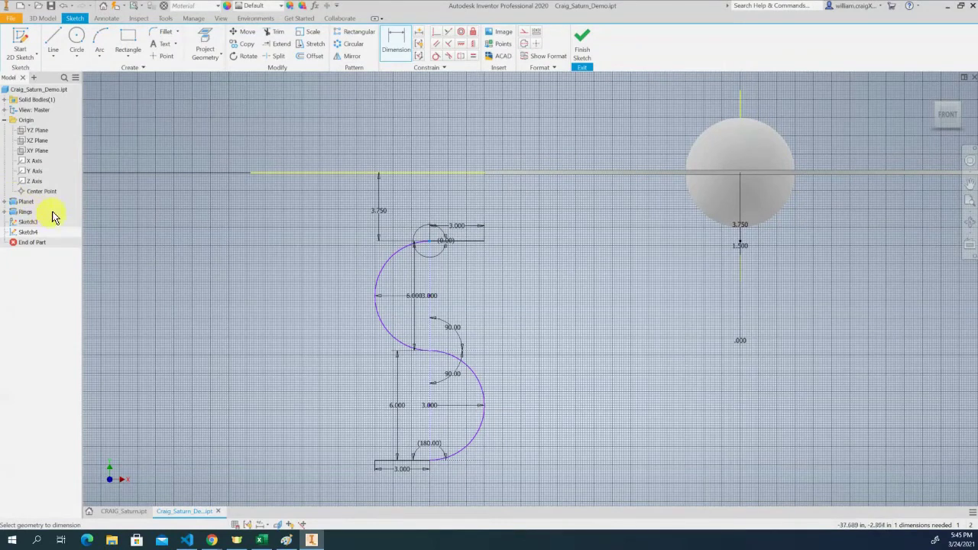
{"action": "left_click", "coordinate": [39, 171]}
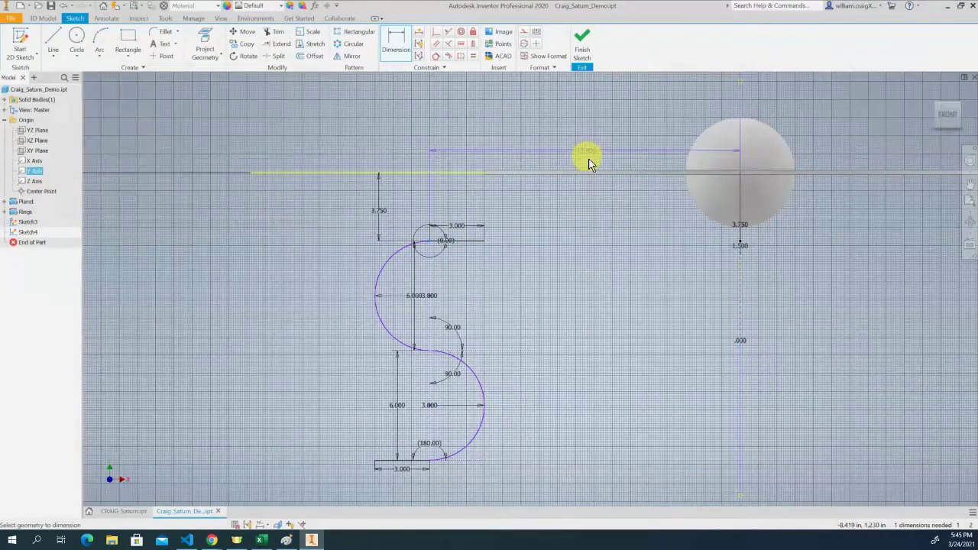
{"action": "left_click", "coordinate": [576, 107]}
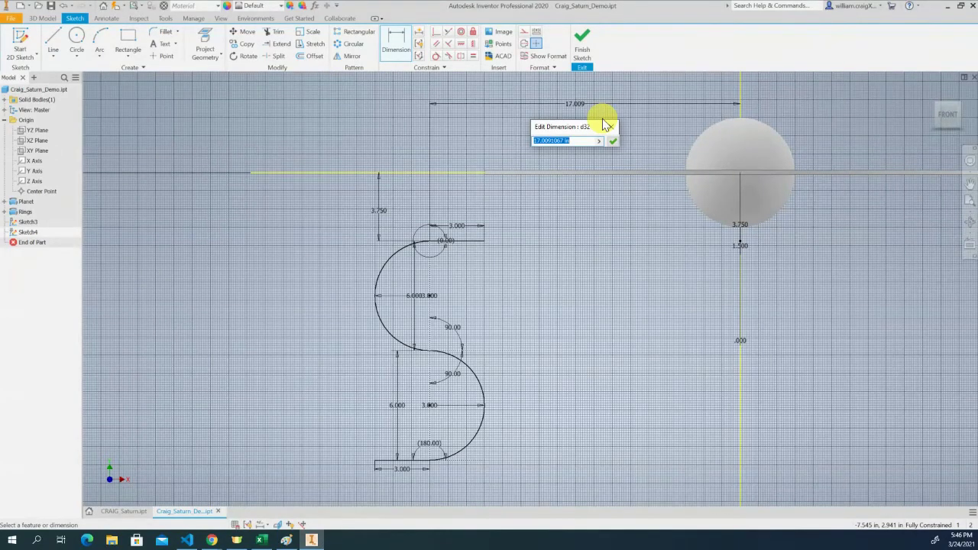
{"action": "type", "text": "0"}
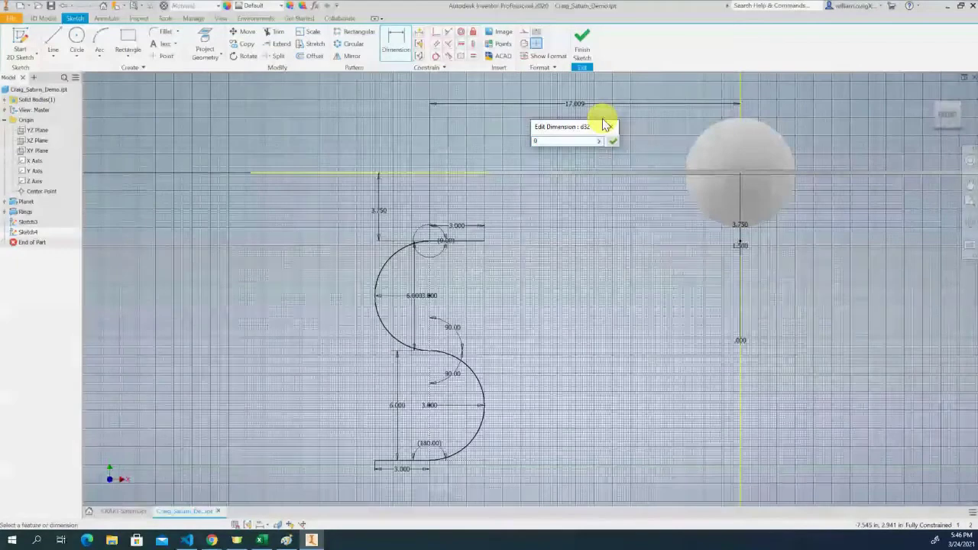
{"action": "key", "text": "Return"}
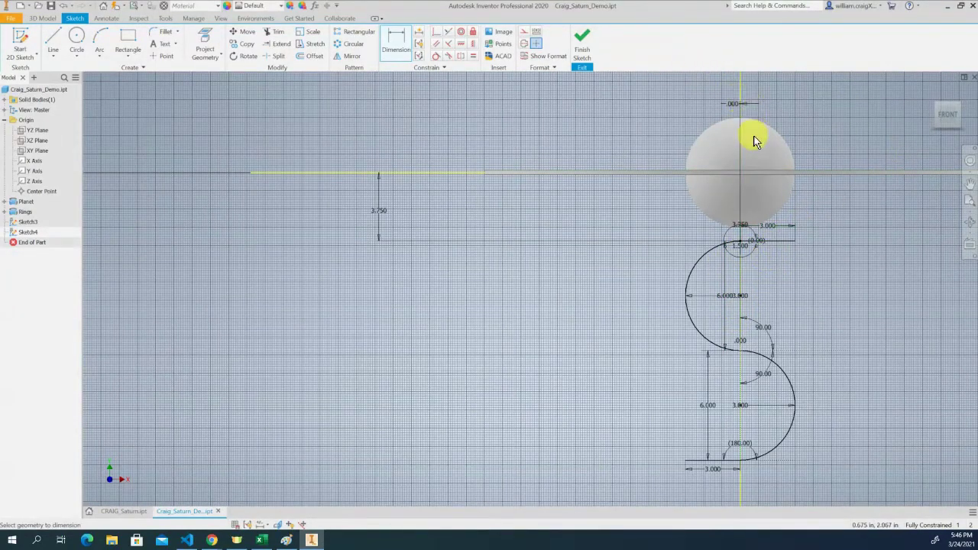
- Check from the right side how the S path lines up with the circular profile, and finish the sketch
{"action": "left_click", "coordinate": [965, 120]}
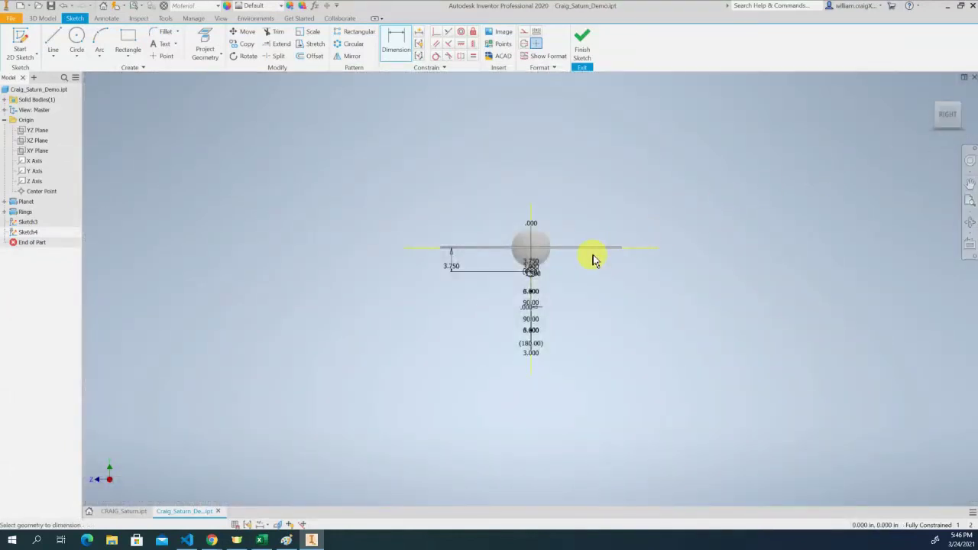
{"action": "scroll", "coordinate": [587, 261], "scroll_direction": "up", "scroll_amount": 2}
{"action": "scroll", "coordinate": [585, 260], "scroll_direction": "down", "scroll_amount": 6}
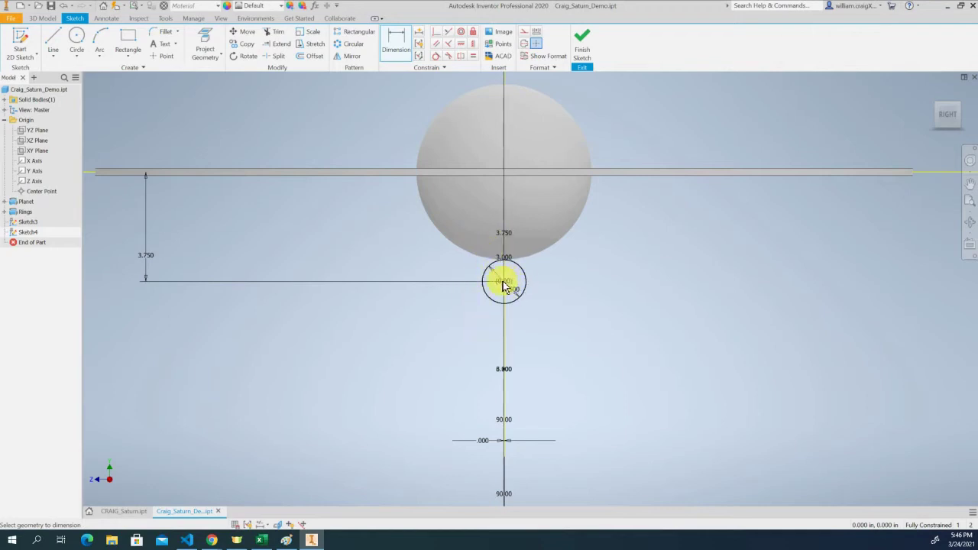
{"action": "mouse_move", "coordinate": [932, 116]}
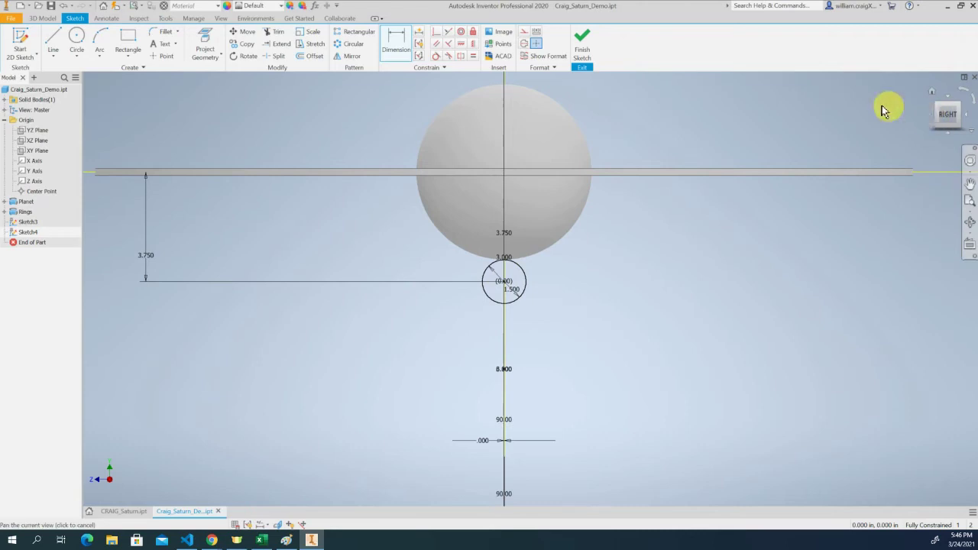
{"action": "left_click", "coordinate": [584, 46]}
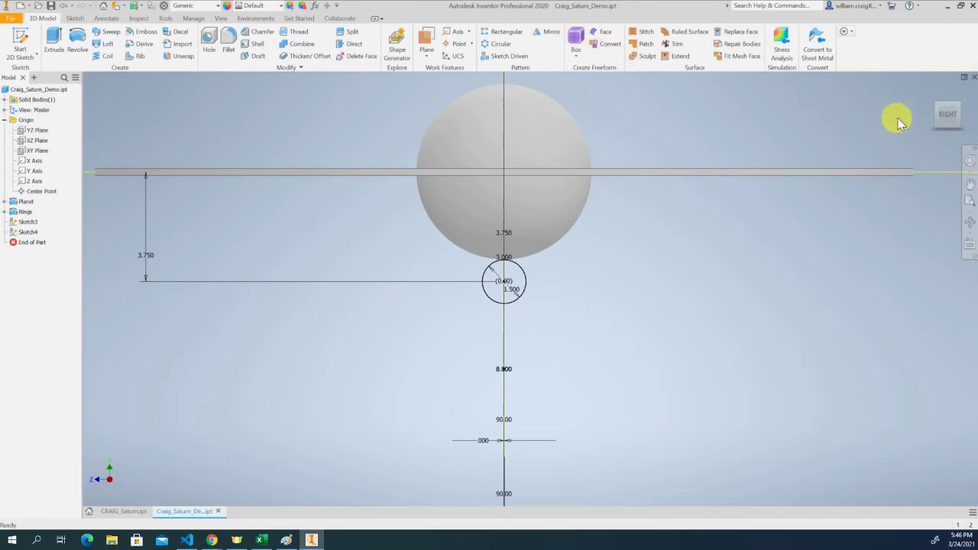
- Start a Sweep and select both regions of the circular sketch beneath the planet as its profiles
{"action": "left_click", "coordinate": [937, 116]}
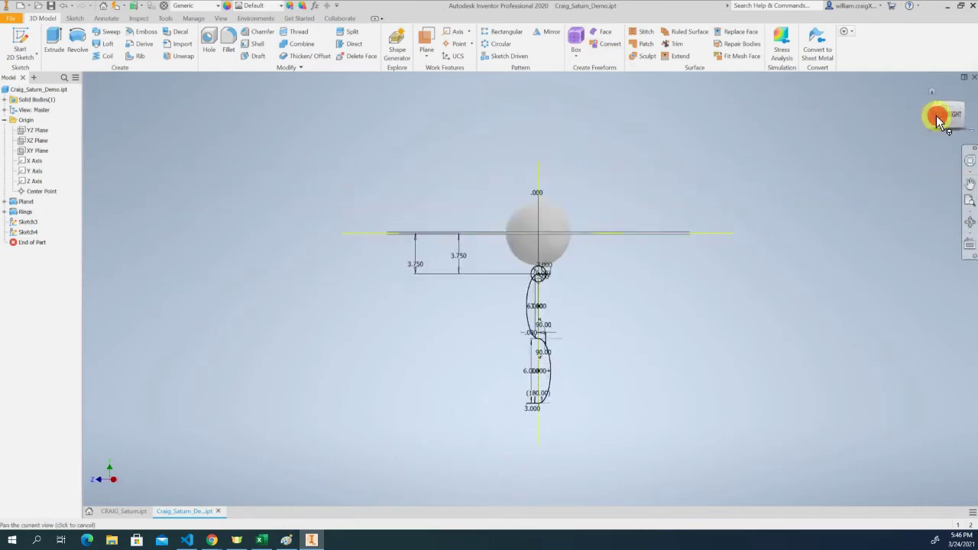
{"action": "scroll", "coordinate": [555, 260], "scroll_direction": "down", "scroll_amount": 3}
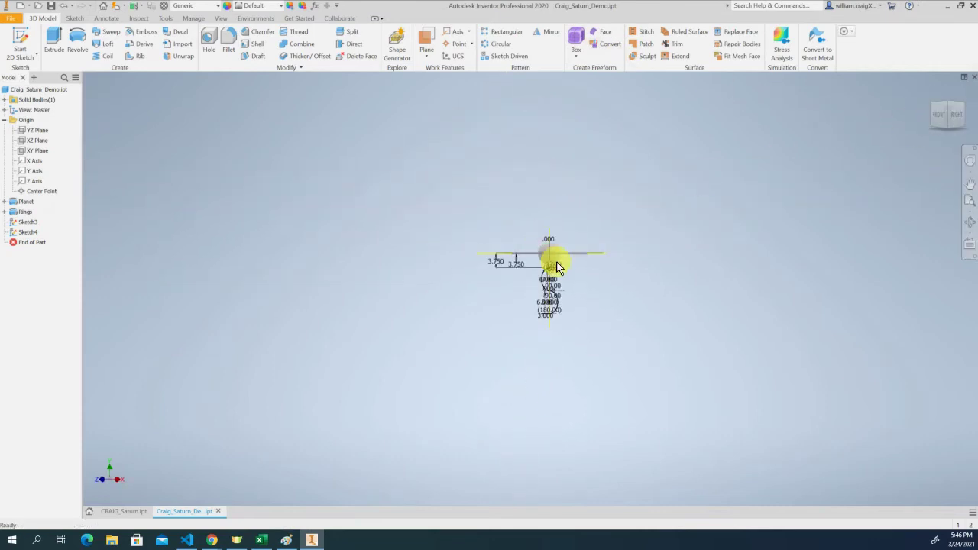
{"action": "scroll", "coordinate": [557, 266], "scroll_direction": "up", "scroll_amount": 5}
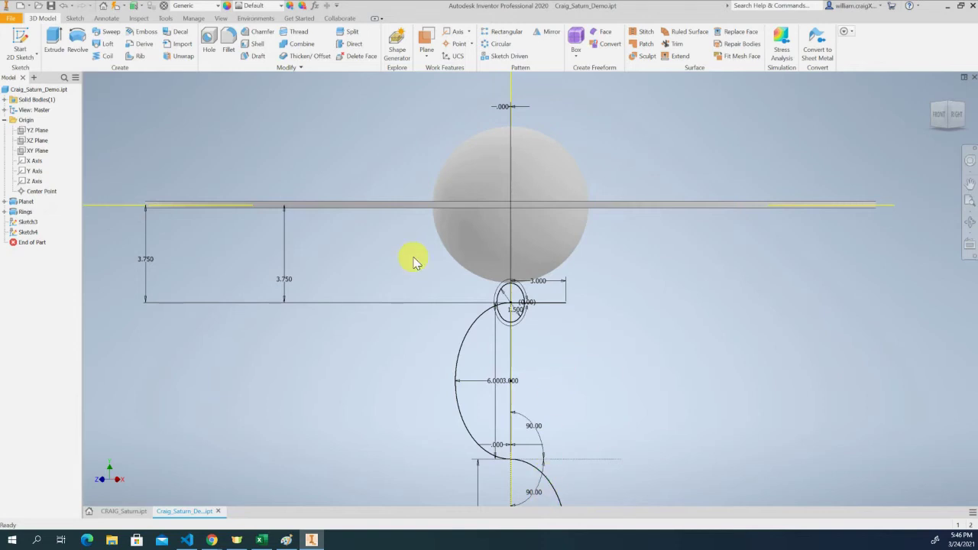
{"action": "scroll", "coordinate": [413, 260], "scroll_direction": "up", "scroll_amount": 2}
{"action": "scroll", "coordinate": [412, 259], "scroll_direction": "down", "scroll_amount": 1}
{"action": "scroll", "coordinate": [413, 260], "scroll_direction": "down", "scroll_amount": 2}
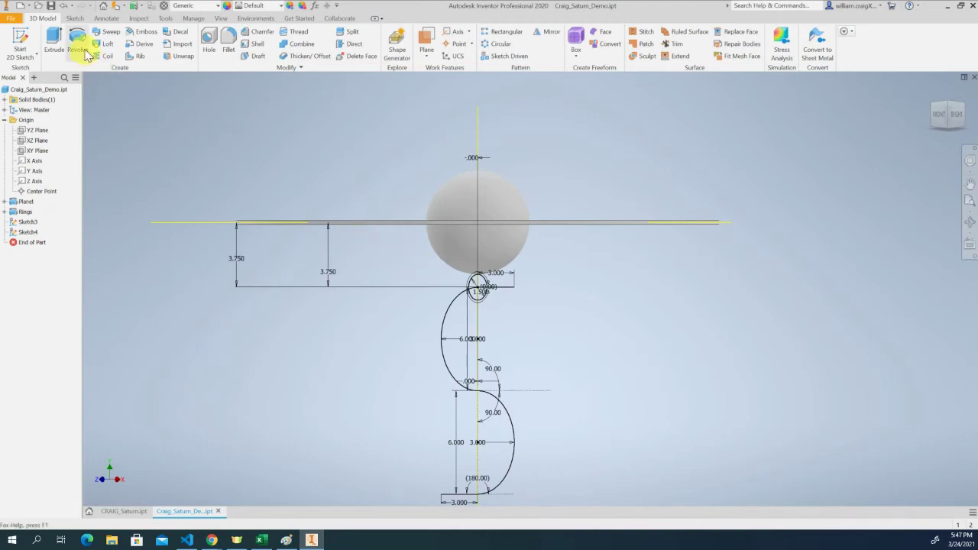
{"action": "left_click", "coordinate": [110, 33]}
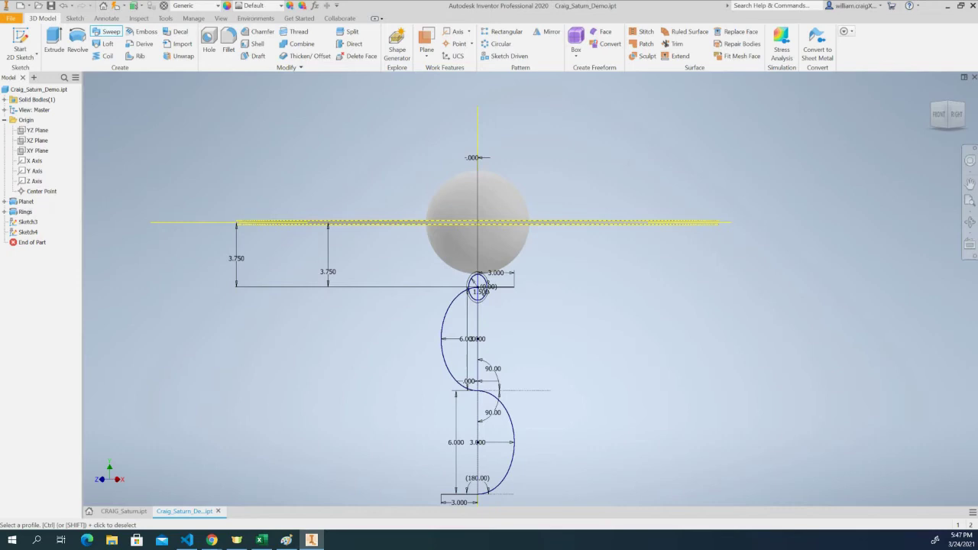
{"action": "left_click_drag", "start_coordinate": [174, 119], "coordinate": [174, 298]}
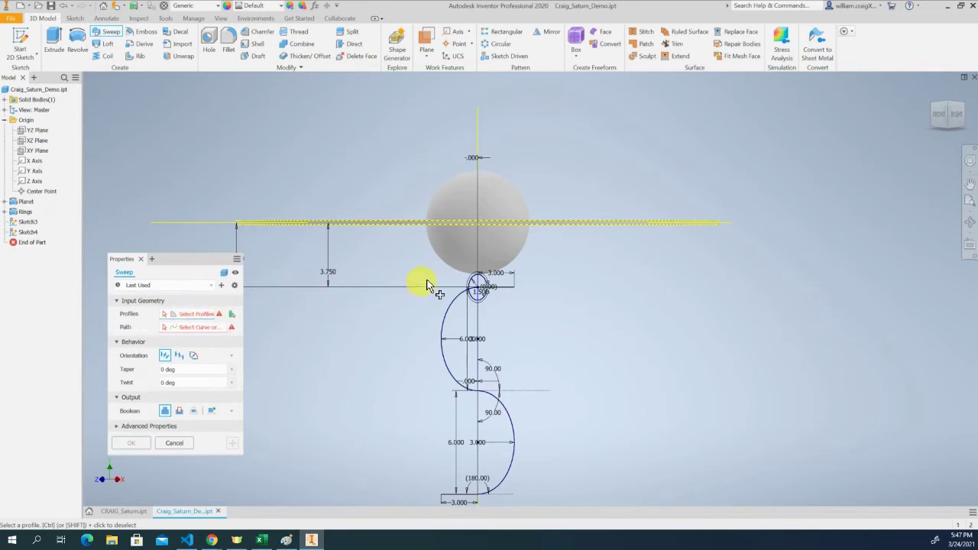
{"action": "left_click", "coordinate": [475, 281]}
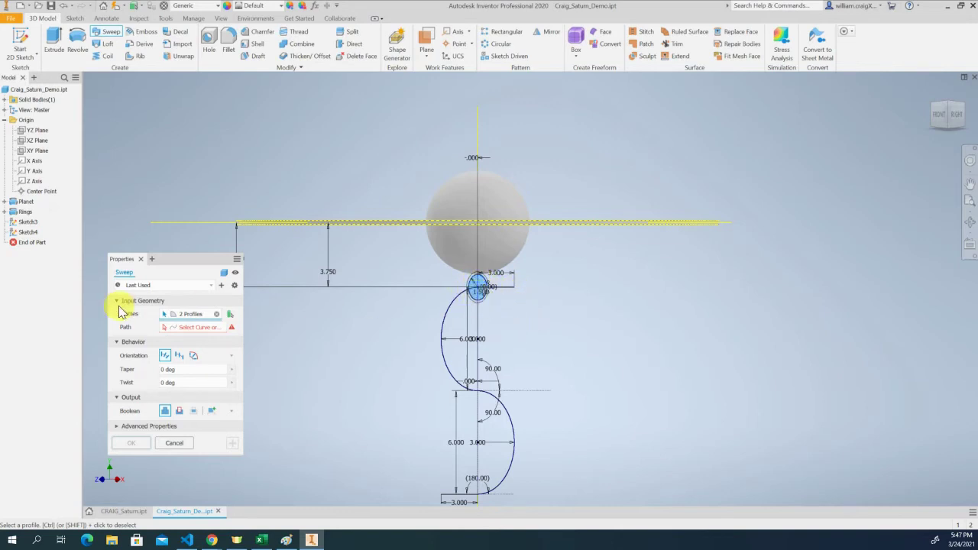
- Sweep the profiles along the S-shaped curve with 0 deg taper and twist, joining the result, and save the part
{"action": "left_click", "coordinate": [176, 331]}
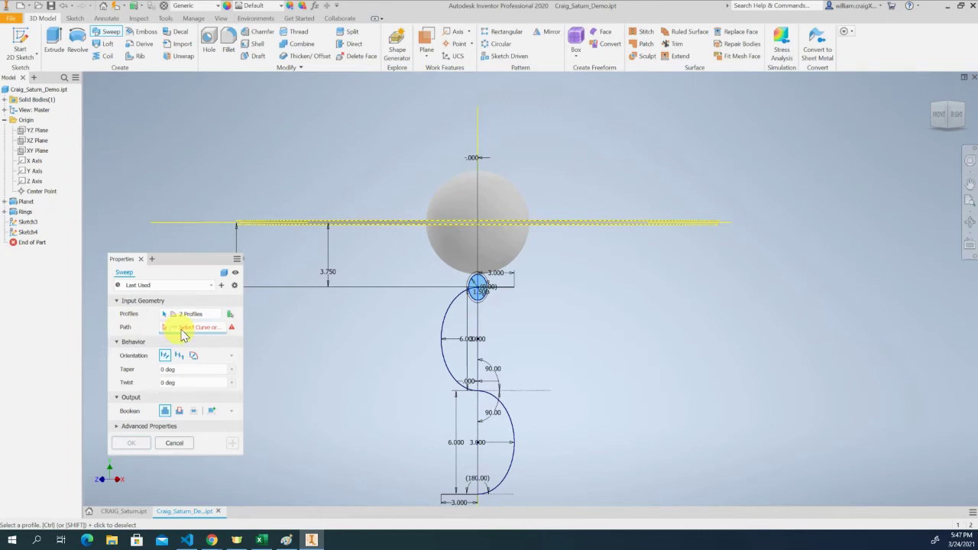
{"action": "left_click", "coordinate": [443, 322]}
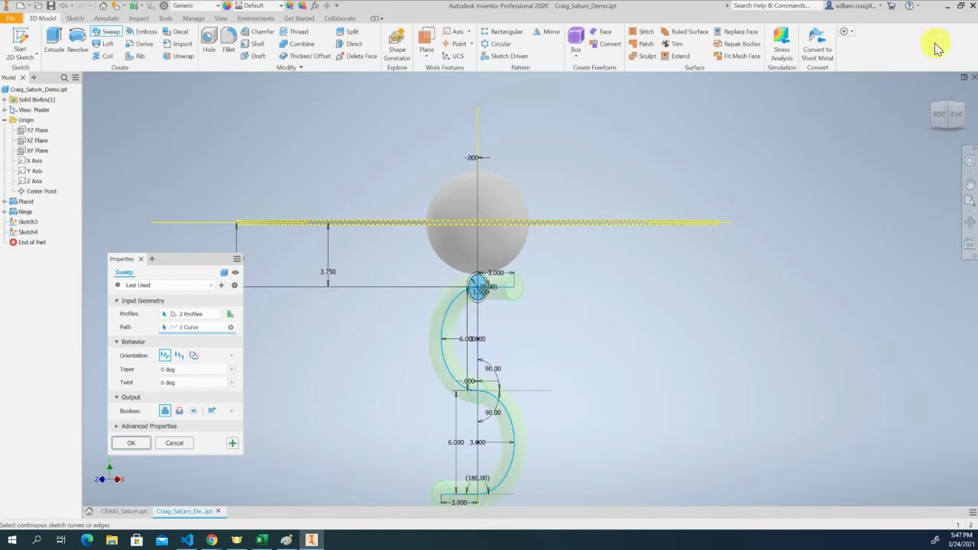
{"action": "left_click", "coordinate": [947, 120]}
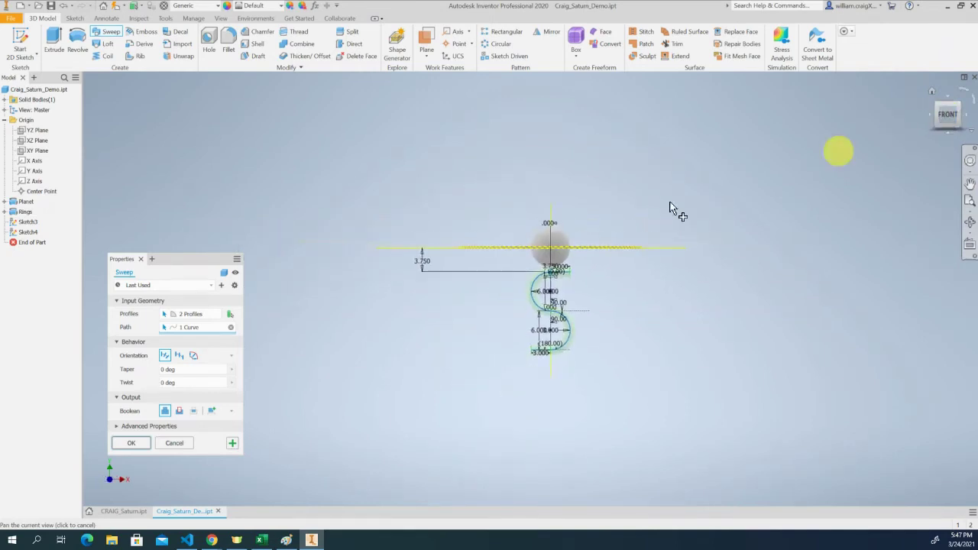
{"action": "scroll", "coordinate": [557, 299], "scroll_direction": "up", "scroll_amount": 5}
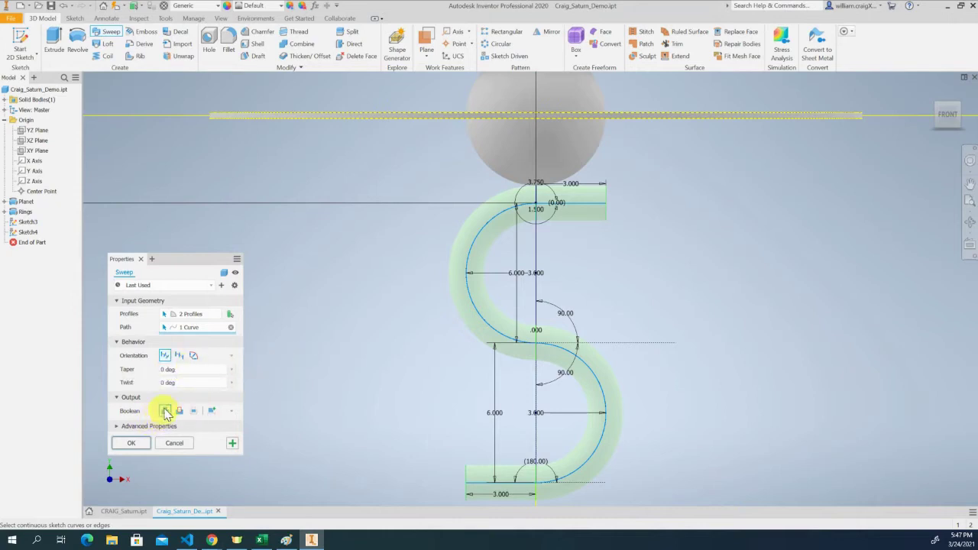
{"action": "left_click", "coordinate": [136, 445]}
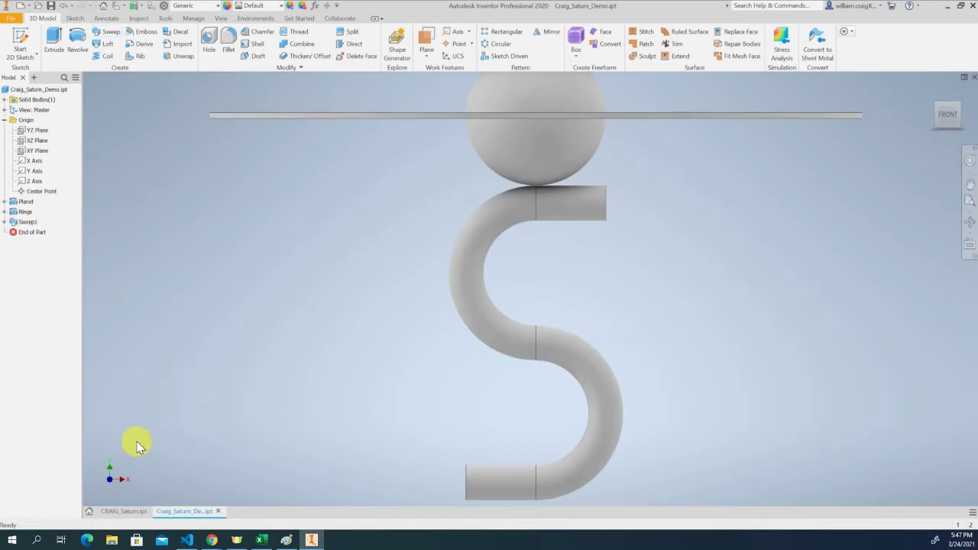
{"action": "scroll", "coordinate": [329, 374], "scroll_direction": "down", "scroll_amount": 3}
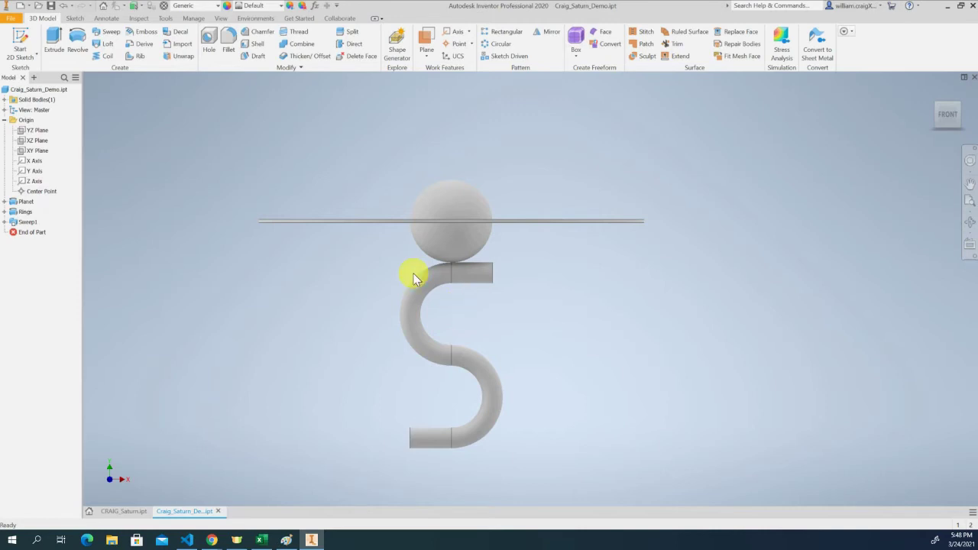
{"action": "left_click", "coordinate": [49, 6]}
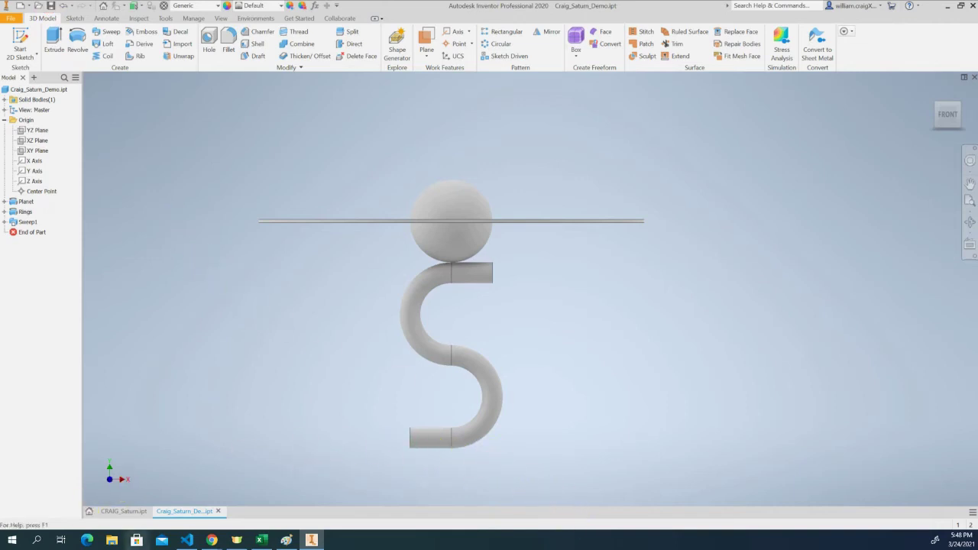
- Consult the base in the Saturn2.png drawing in Paint, and start a new 2D sketch on the XY plane in Inventor
{"action": "left_click", "coordinate": [294, 542]}
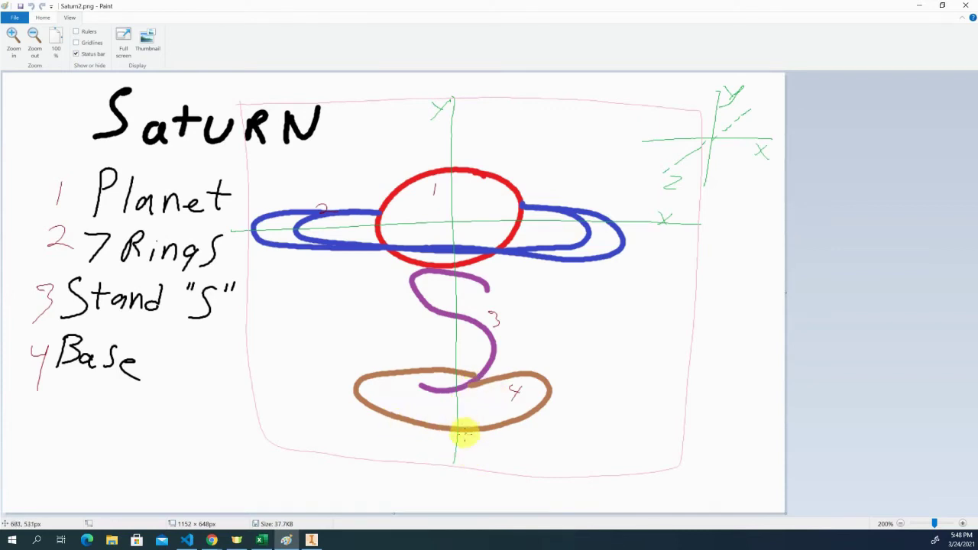
{"action": "left_click", "coordinate": [922, 7]}
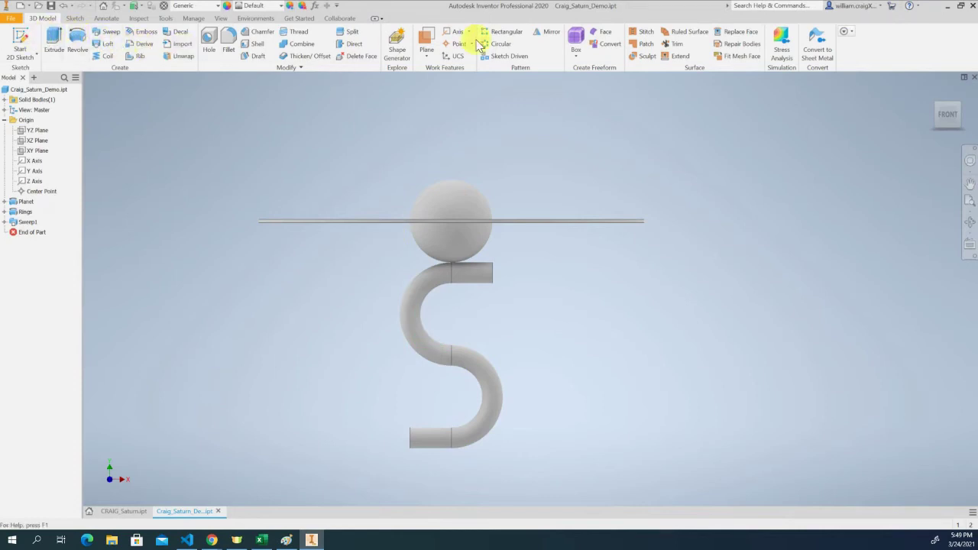
{"action": "left_click", "coordinate": [20, 43]}
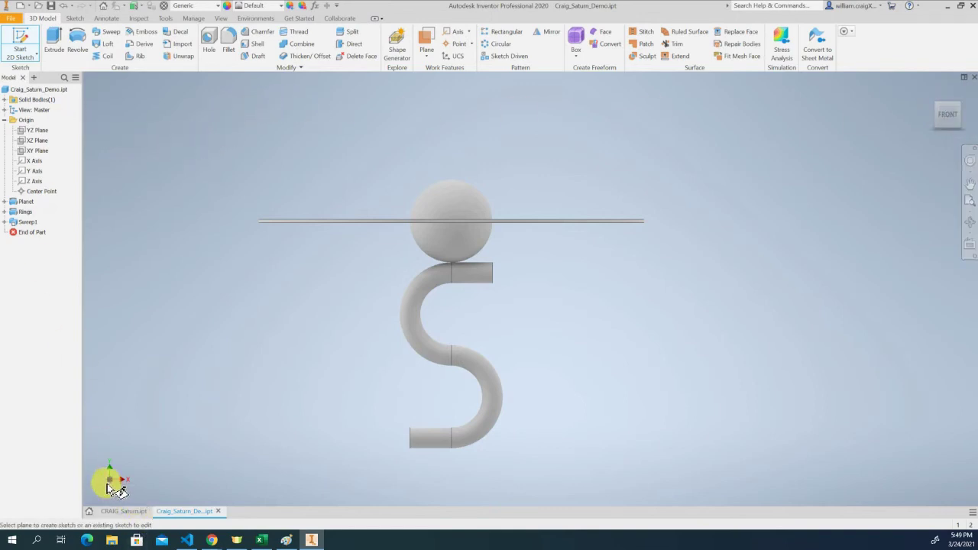
{"action": "left_click", "coordinate": [34, 150]}
{"action": "left_click", "coordinate": [25, 131]}
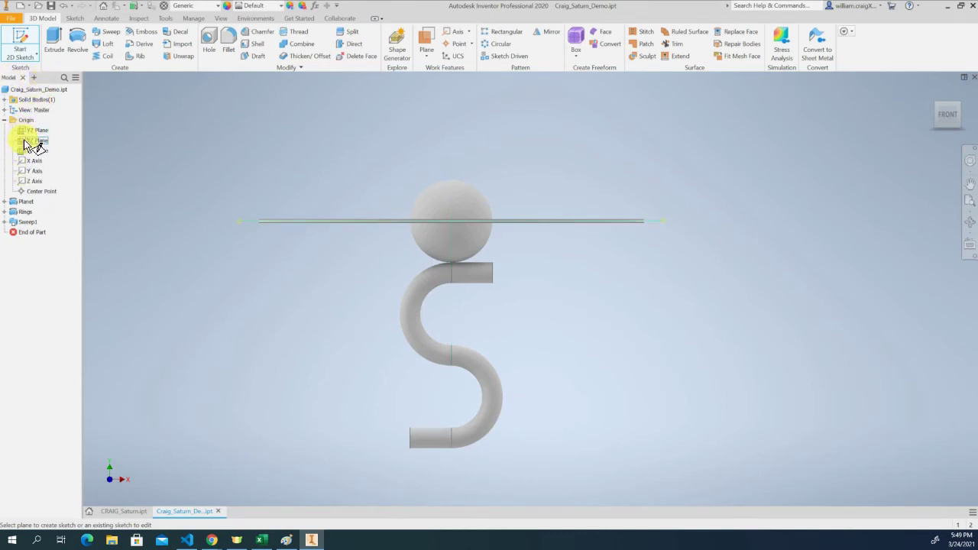
{"action": "left_click", "coordinate": [30, 151]}
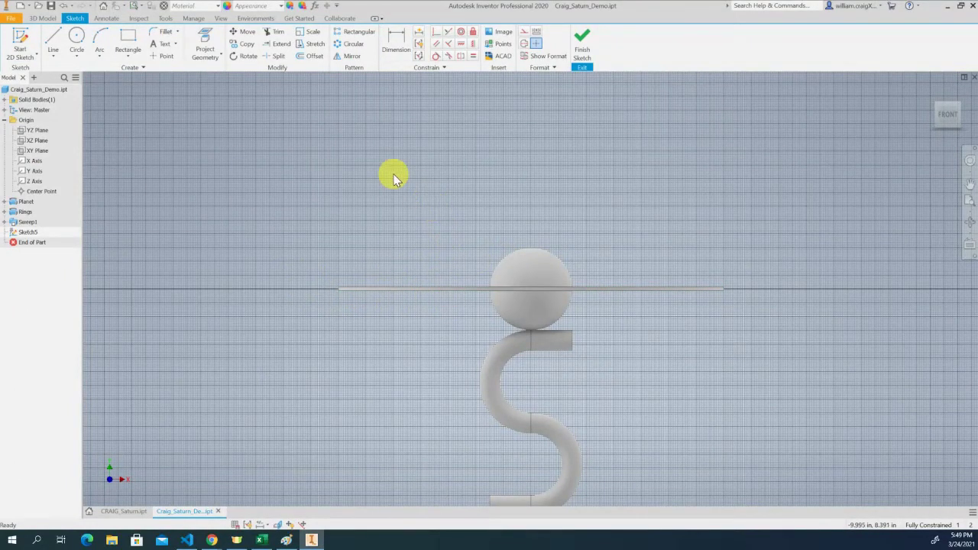
- Draw a vertical line at 90 degrees from the bottom of the S-shaped stand up to the planet's center point
{"action": "scroll", "coordinate": [392, 175], "scroll_direction": "down", "scroll_amount": 2}
{"action": "scroll", "coordinate": [488, 299], "scroll_direction": "up", "scroll_amount": 3}
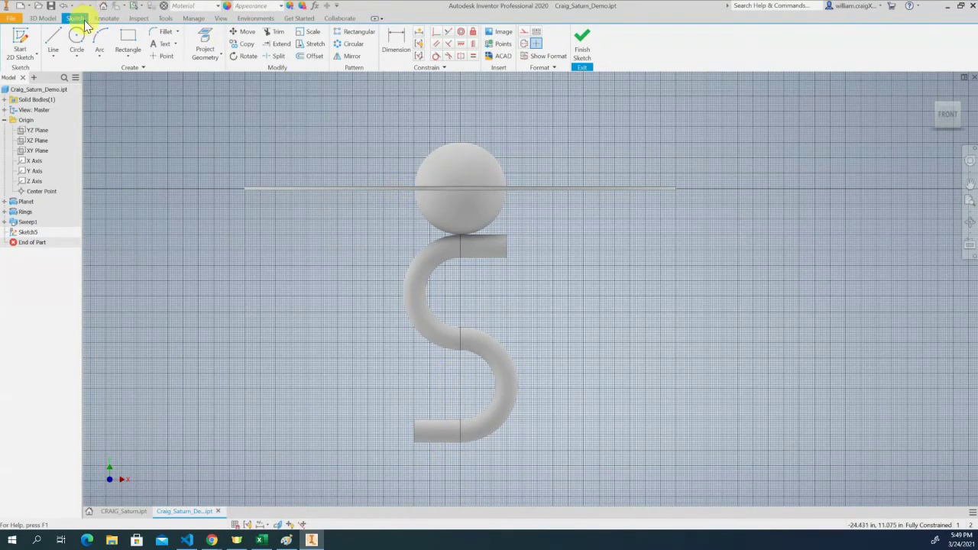
{"action": "left_click", "coordinate": [60, 40]}
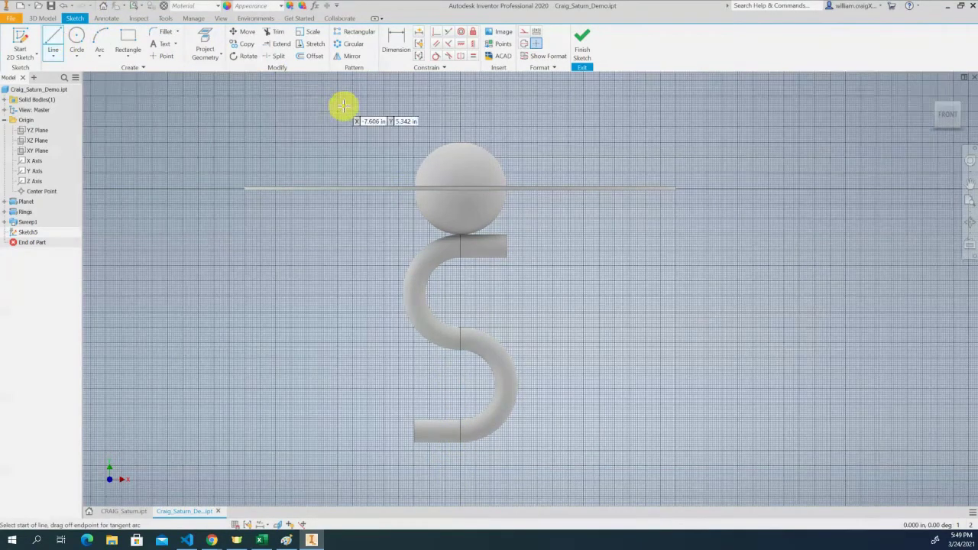
{"action": "left_click", "coordinate": [459, 443]}
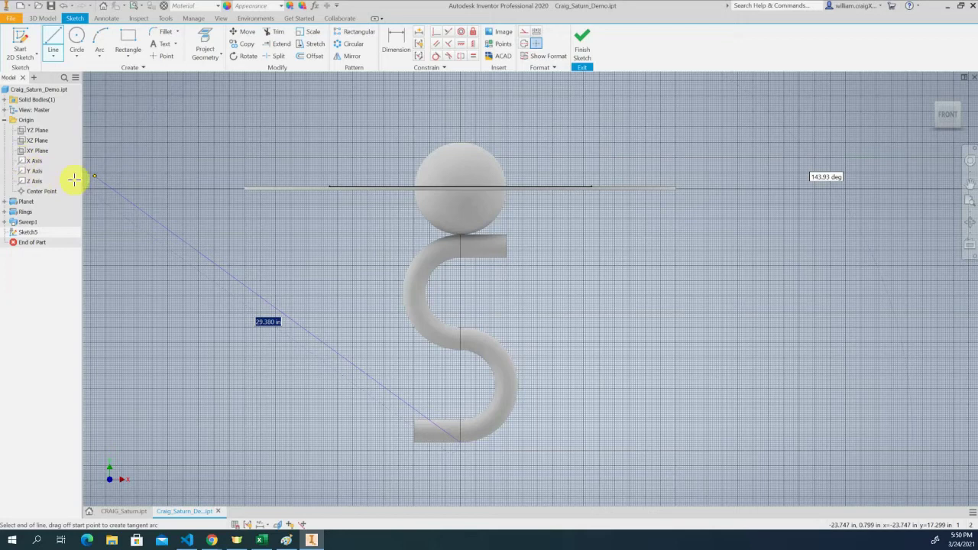
{"action": "left_click", "coordinate": [21, 190]}
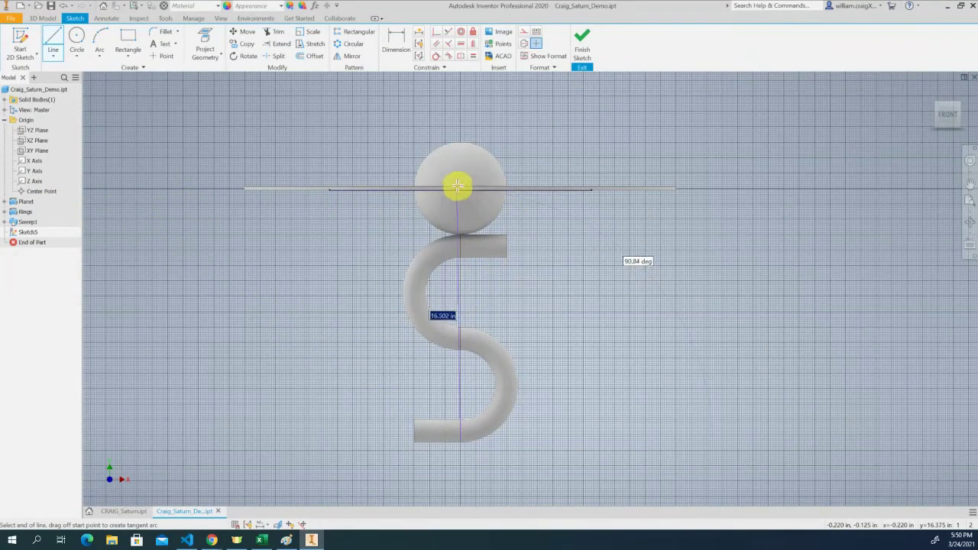
{"action": "scroll", "coordinate": [461, 184], "scroll_direction": "up", "scroll_amount": 2}
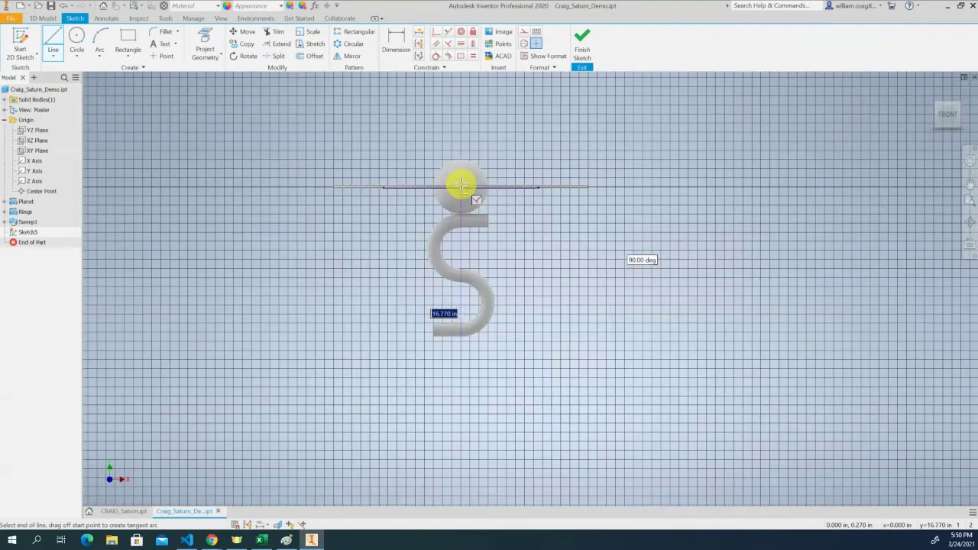
{"action": "scroll", "coordinate": [461, 184], "scroll_direction": "down", "scroll_amount": 2}
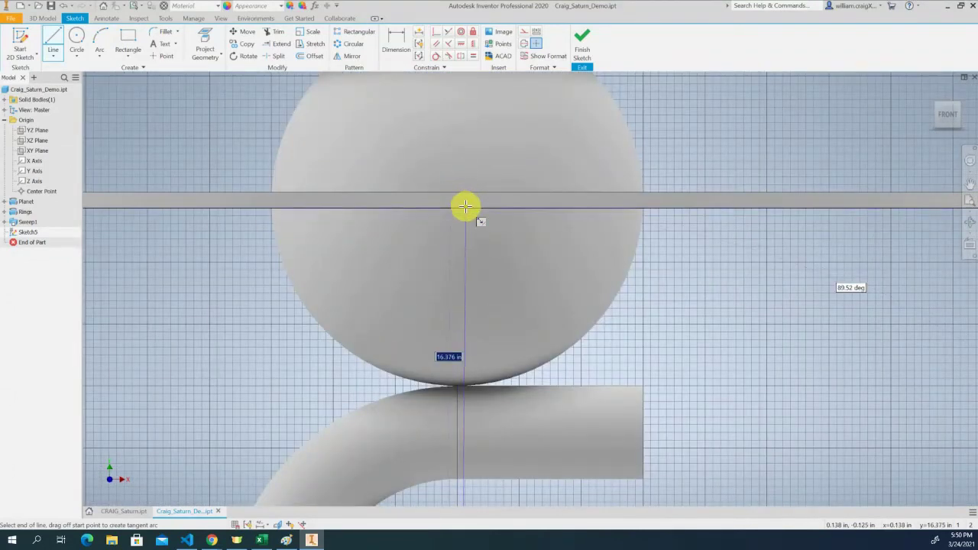
{"action": "key", "text": "Tab"}
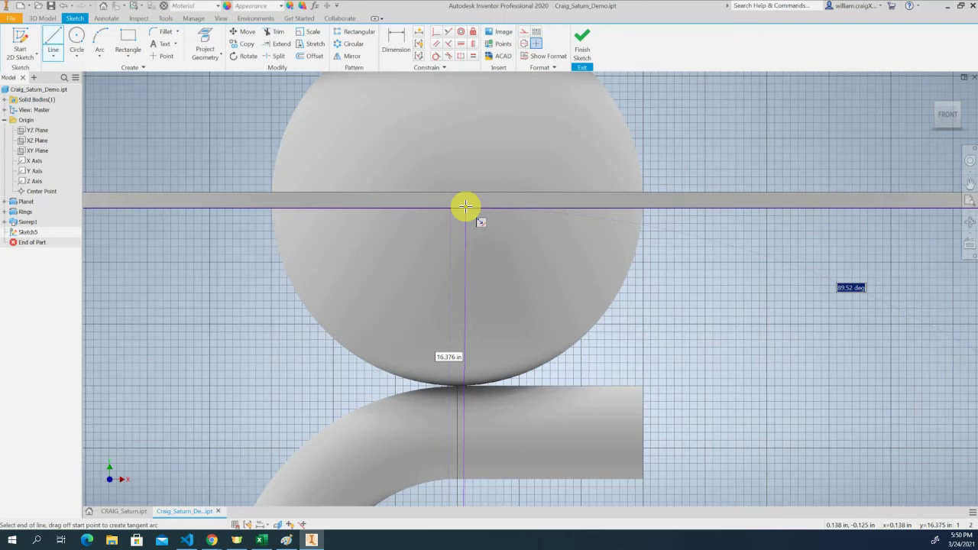
{"action": "type", "text": "90"}
{"action": "key", "text": "Tab"}
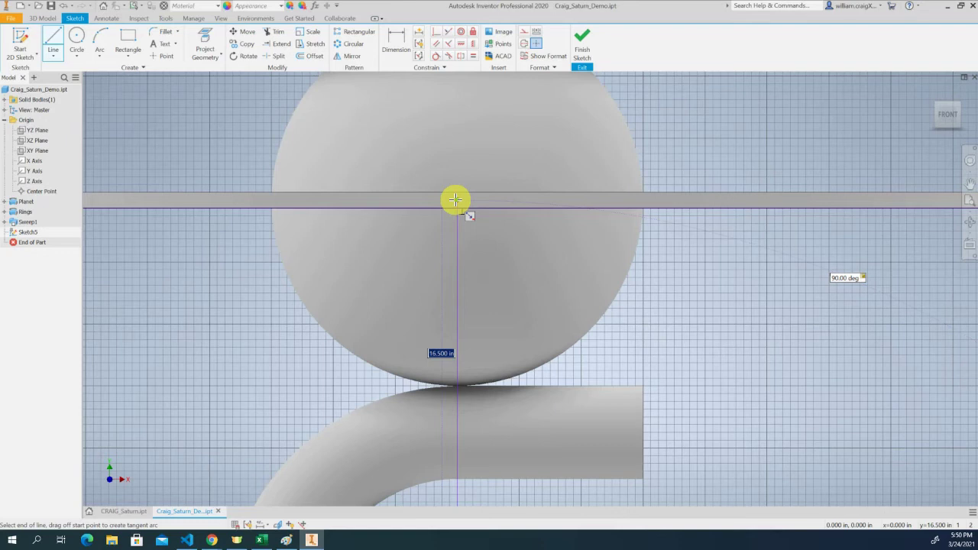
{"action": "left_click", "coordinate": [455, 200]}
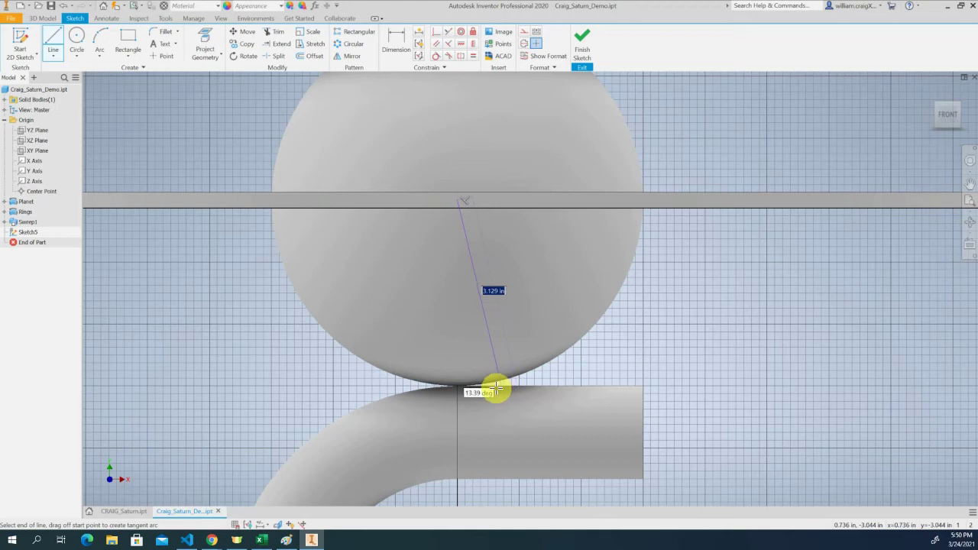
{"action": "key", "text": "Escape"}
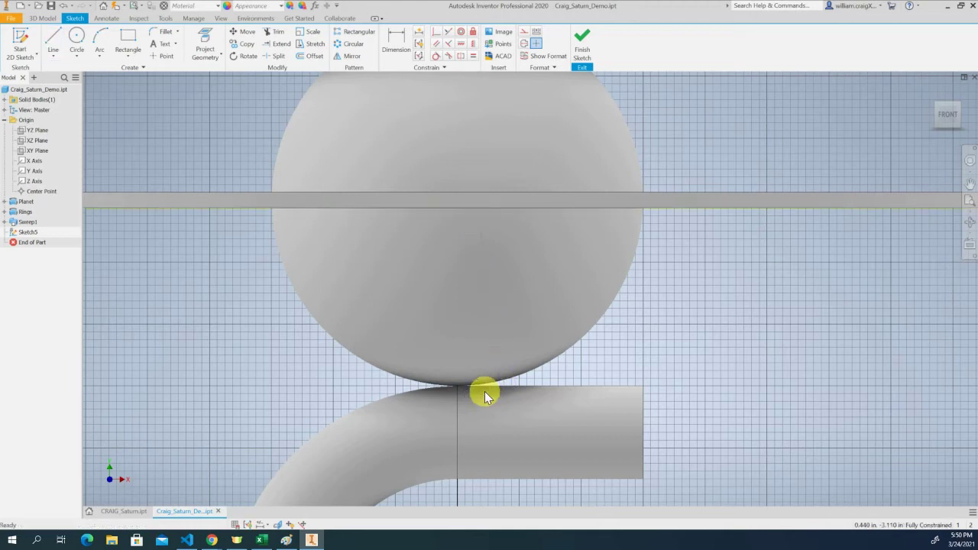
- Try to add a length dimension to the vertical line running from the stand's bottom to the planet's center
{"action": "scroll", "coordinate": [485, 388], "scroll_direction": "down", "scroll_amount": 3}
{"action": "scroll", "coordinate": [485, 389], "scroll_direction": "down", "scroll_amount": 2}
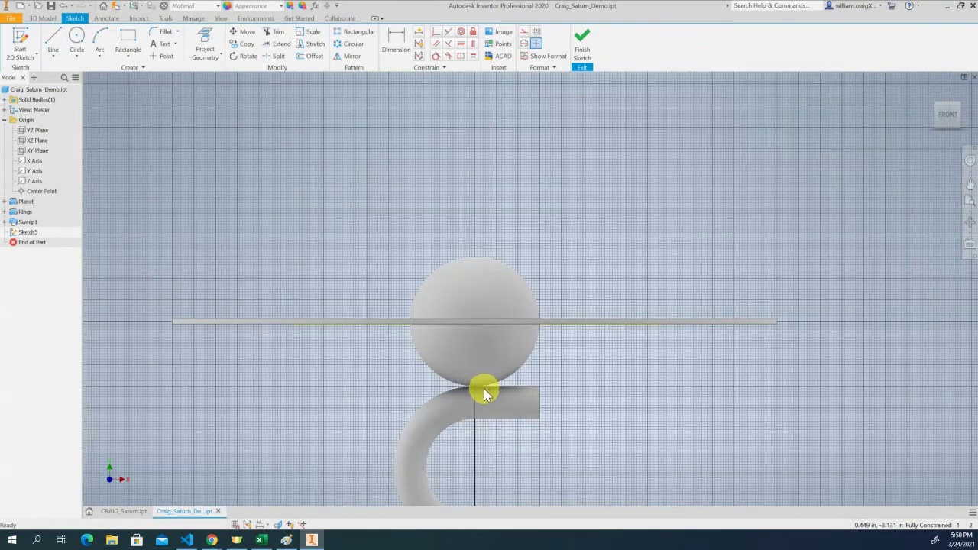
{"action": "scroll", "coordinate": [484, 389], "scroll_direction": "down", "scroll_amount": 3}
{"action": "middle_click_drag", "start_coordinate": [489, 382], "coordinate": [451, 306]}
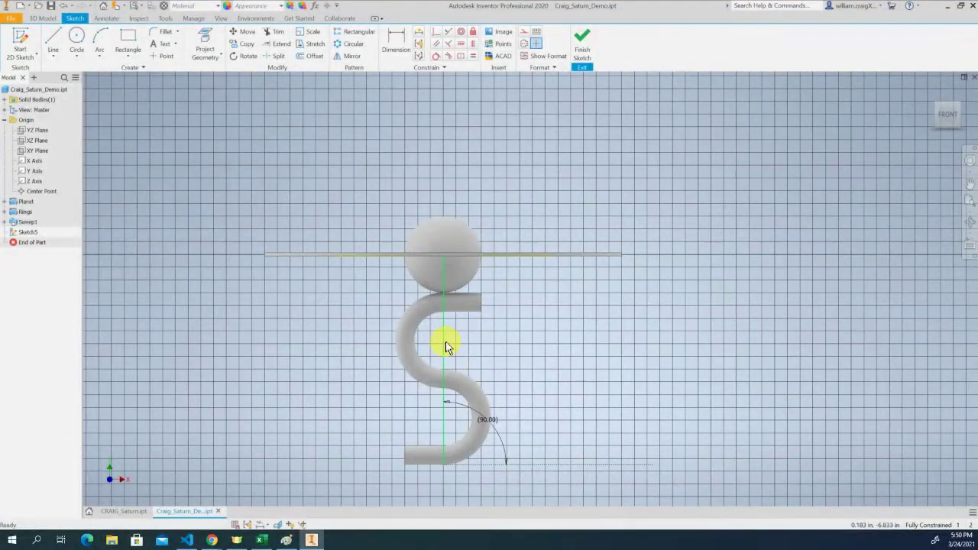
{"action": "left_click", "coordinate": [442, 341]}
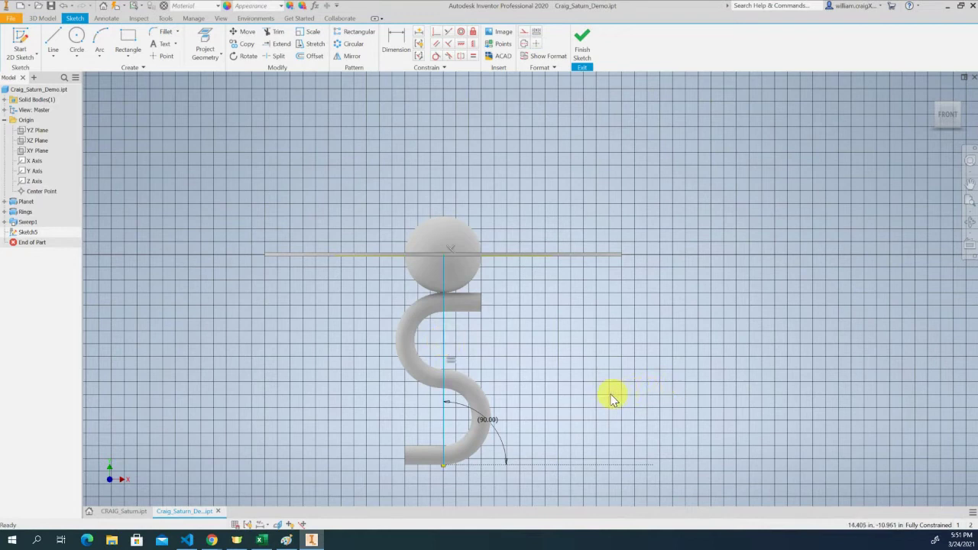
{"action": "left_click", "coordinate": [444, 335]}
{"action": "left_click", "coordinate": [389, 36]}
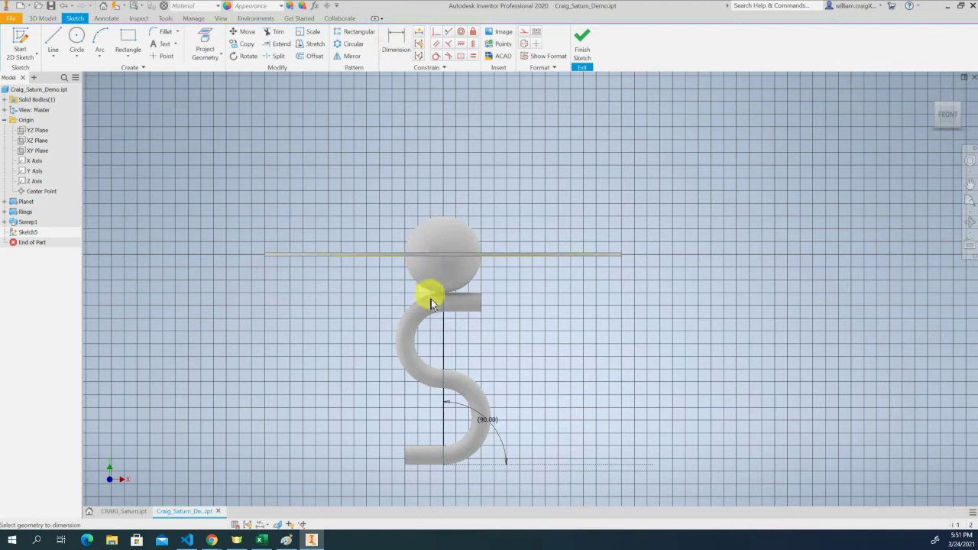
{"action": "left_click", "coordinate": [442, 345]}
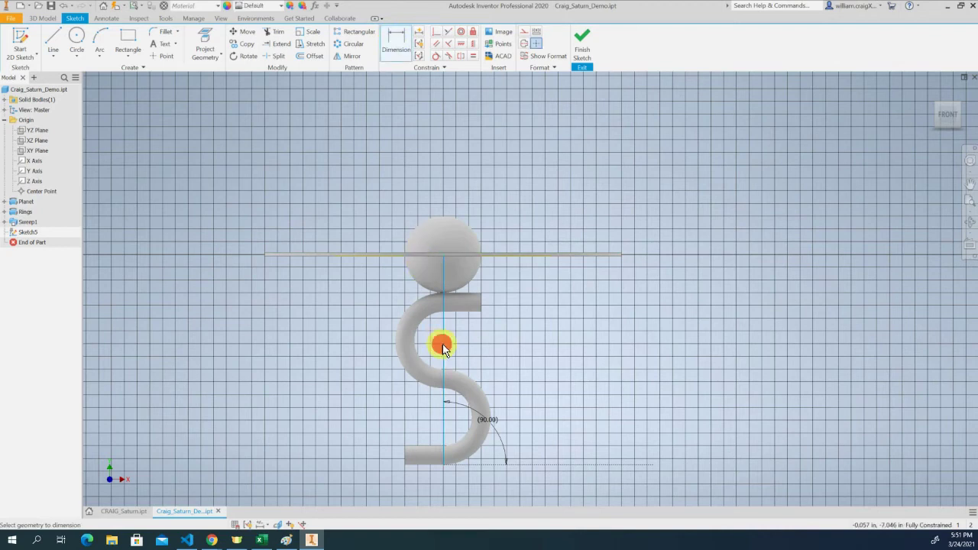
{"action": "left_click", "coordinate": [363, 349]}
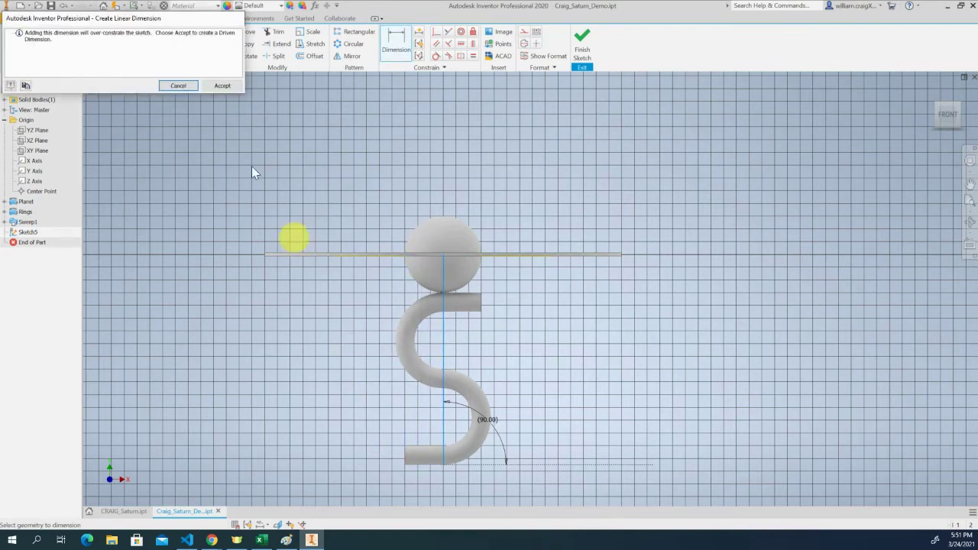
{"action": "left_click", "coordinate": [185, 85]}
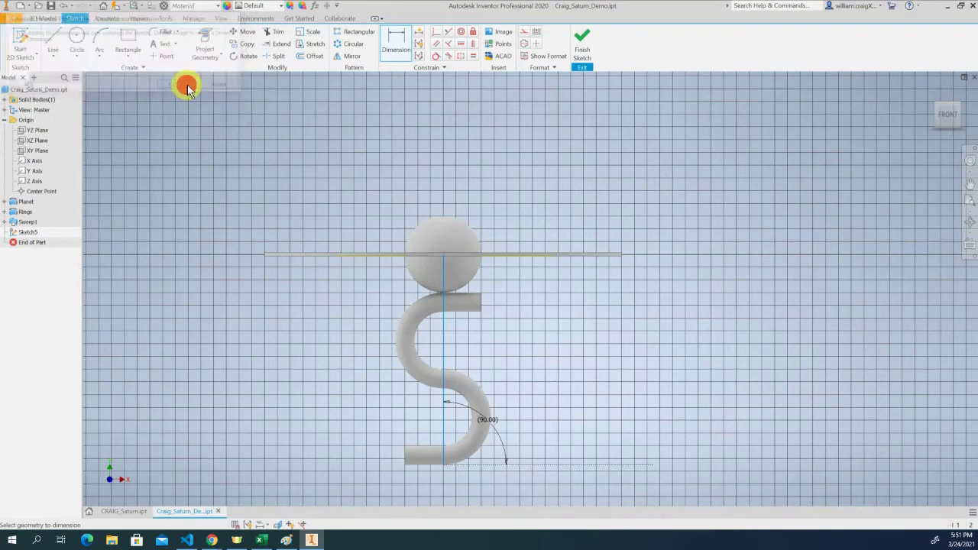
{"action": "key", "text": "Escape"}
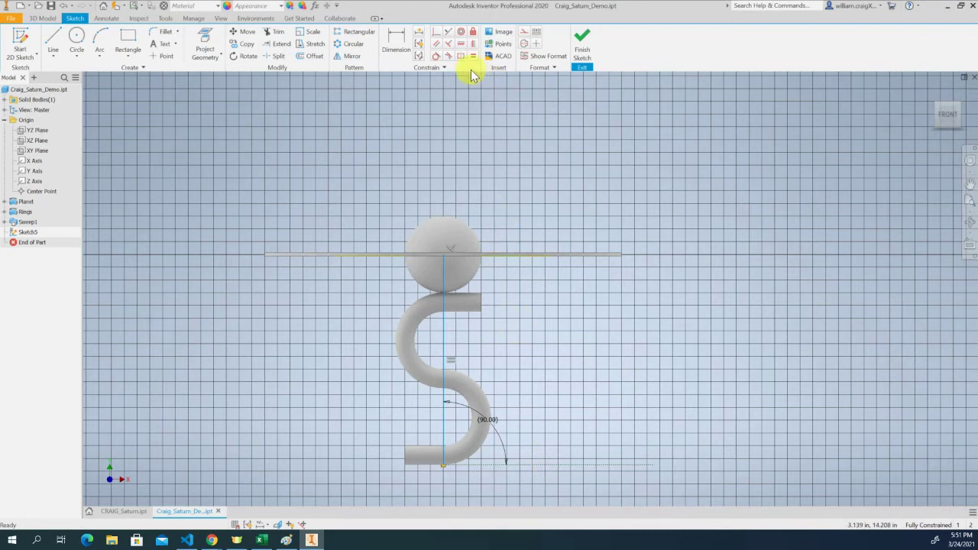
- Convert the vertical line to construction geometry and finish the sketch
{"action": "left_click", "coordinate": [522, 33]}
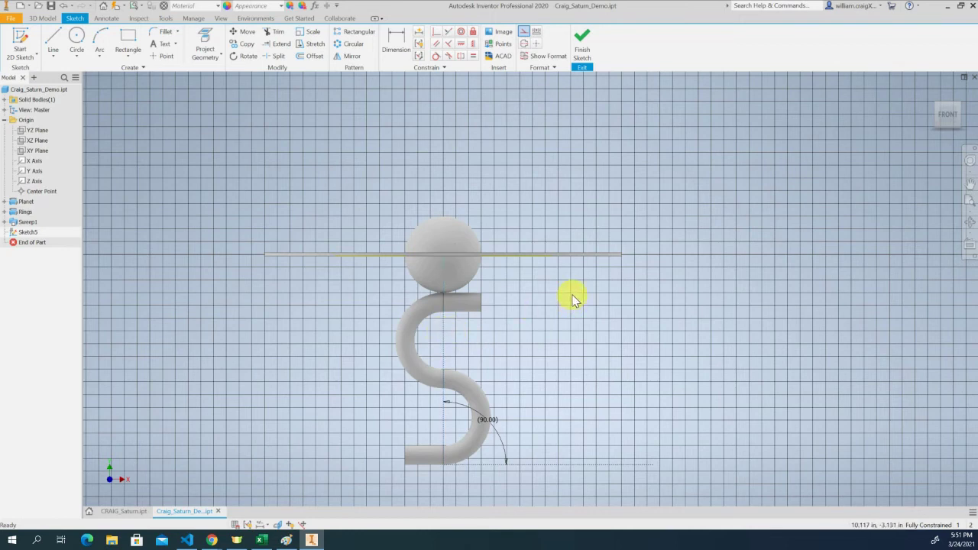
{"action": "left_click", "coordinate": [443, 286]}
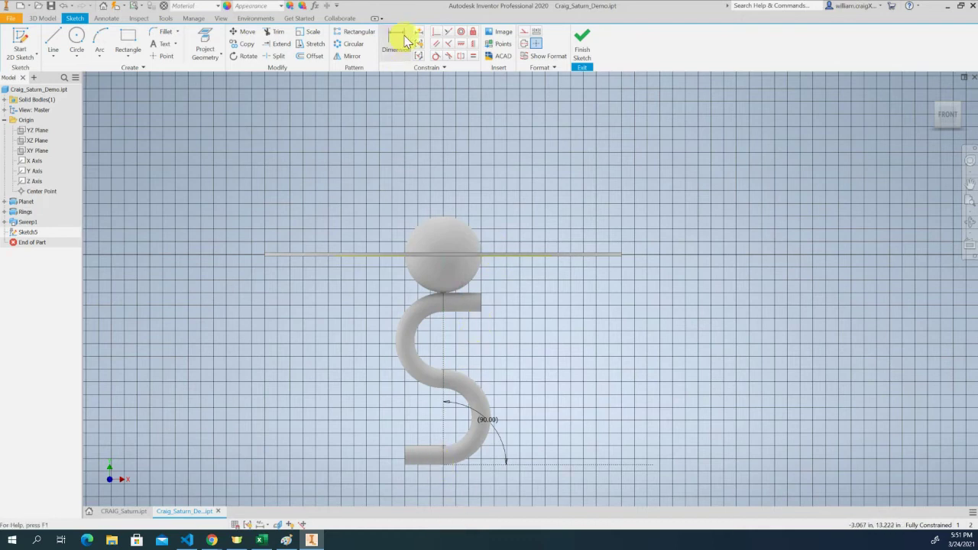
{"action": "left_click", "coordinate": [585, 42]}
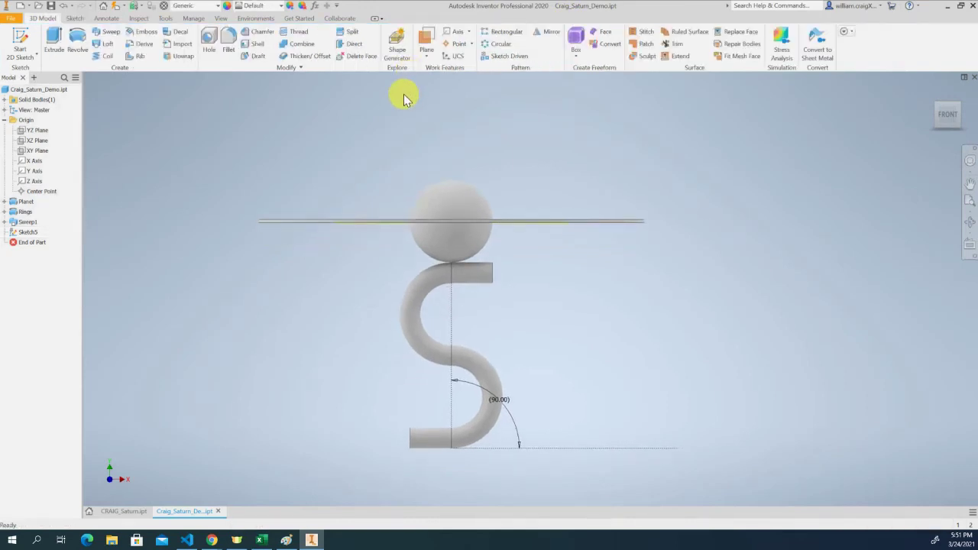
{"action": "left_click", "coordinate": [431, 53]}
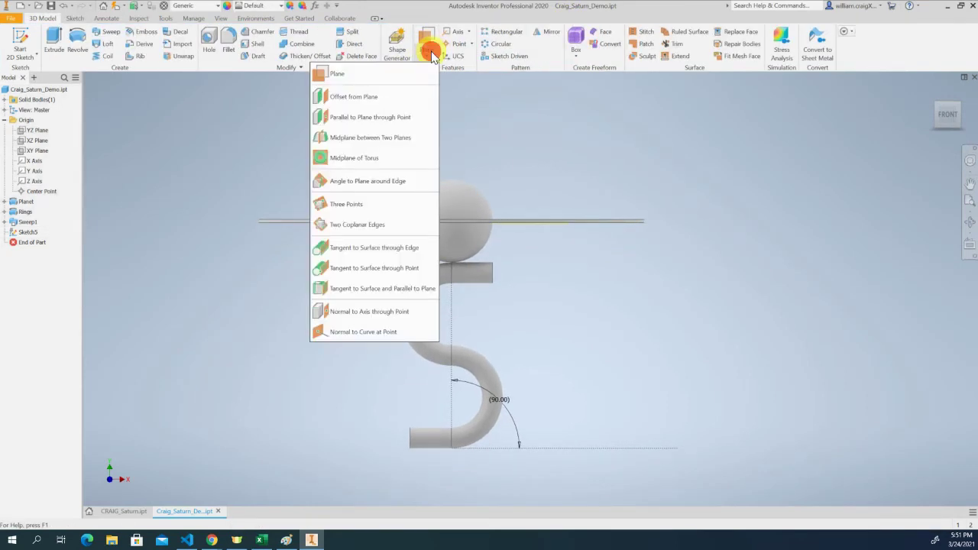
{"action": "left_click", "coordinate": [390, 98]}
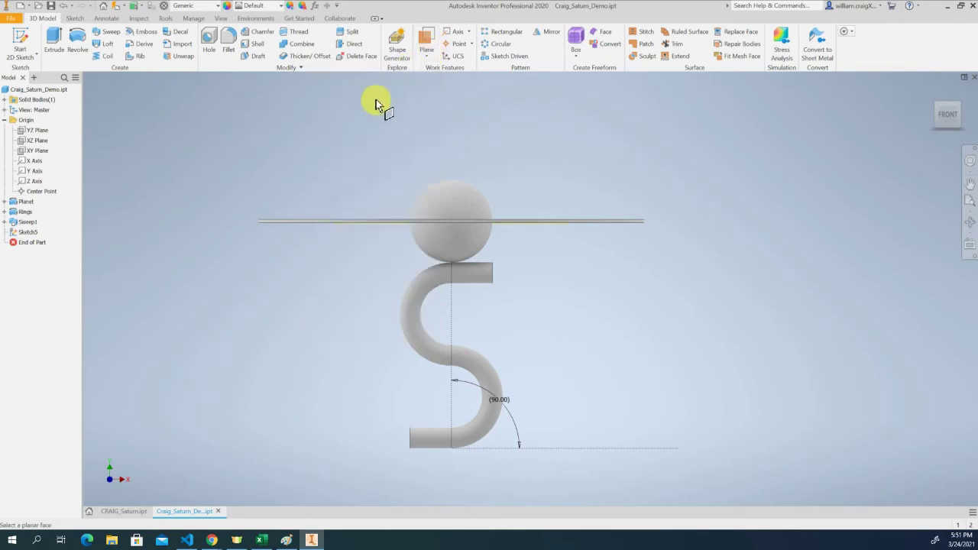
{"action": "left_click", "coordinate": [21, 144]}
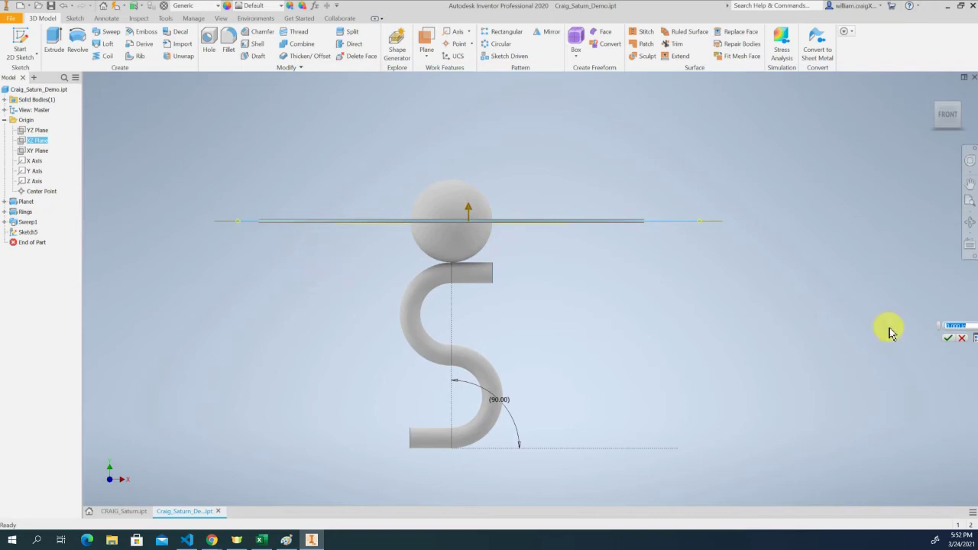
{"action": "left_click", "coordinate": [947, 337]}
{"action": "left_click", "coordinate": [494, 284]}
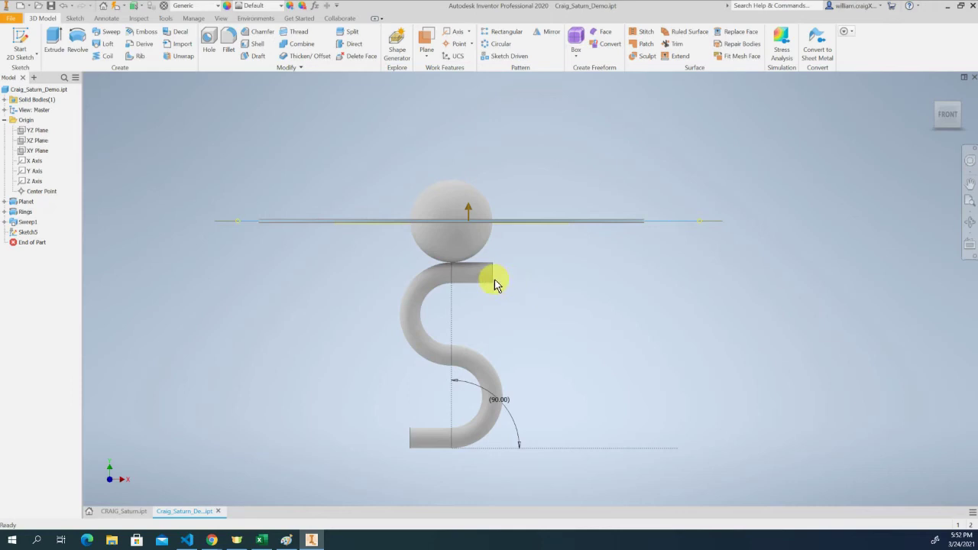
- Create a work plane offset 16.5 in from the XZ plane
{"action": "left_click", "coordinate": [425, 57]}
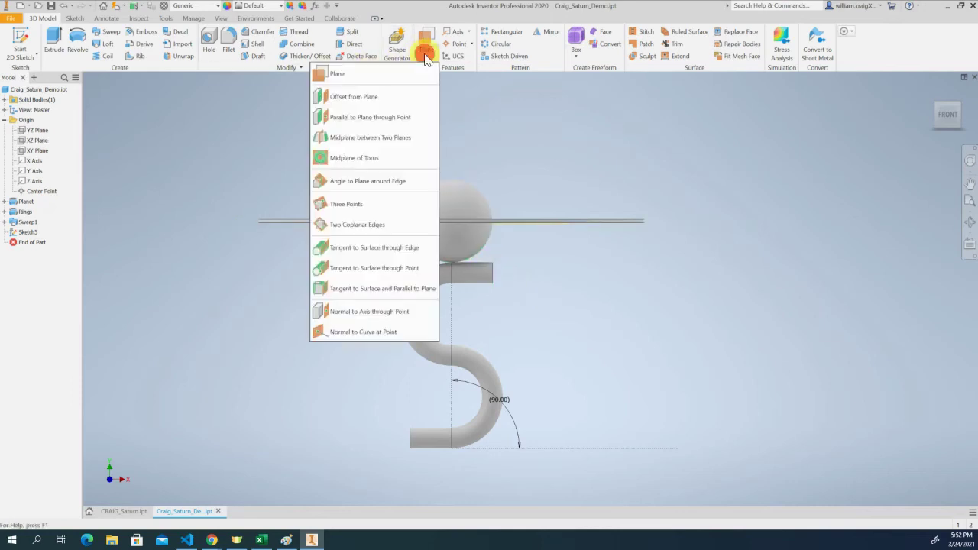
{"action": "left_click", "coordinate": [373, 100]}
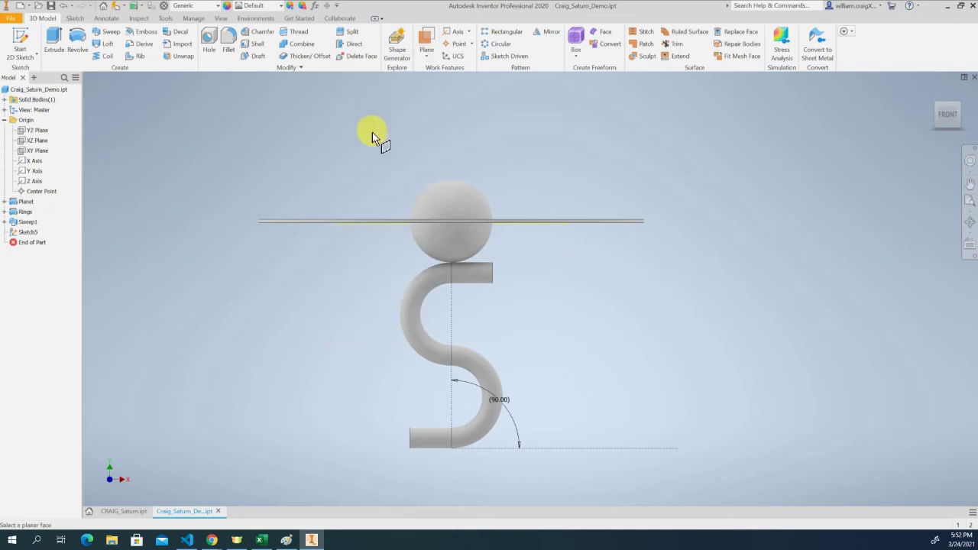
{"action": "left_click", "coordinate": [43, 142]}
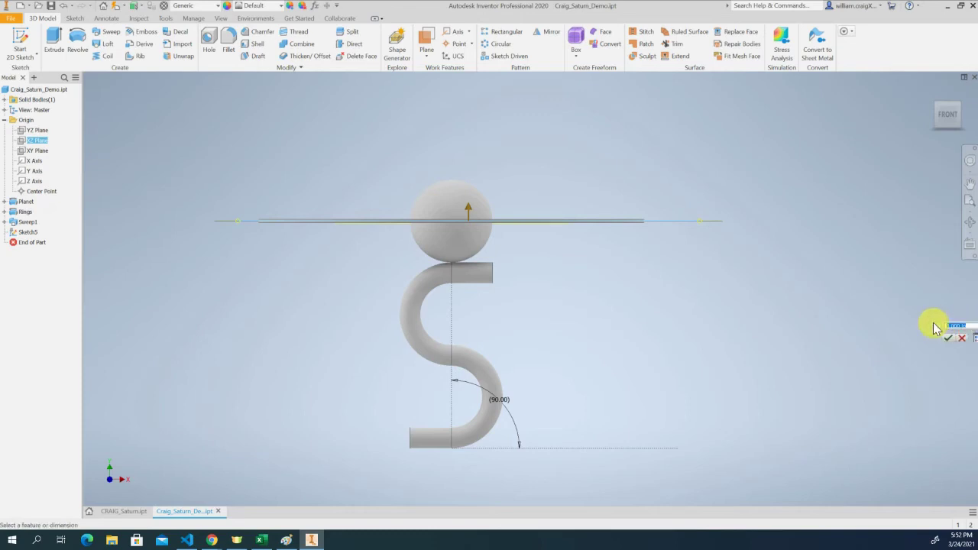
{"action": "type", "text": "1/4"}
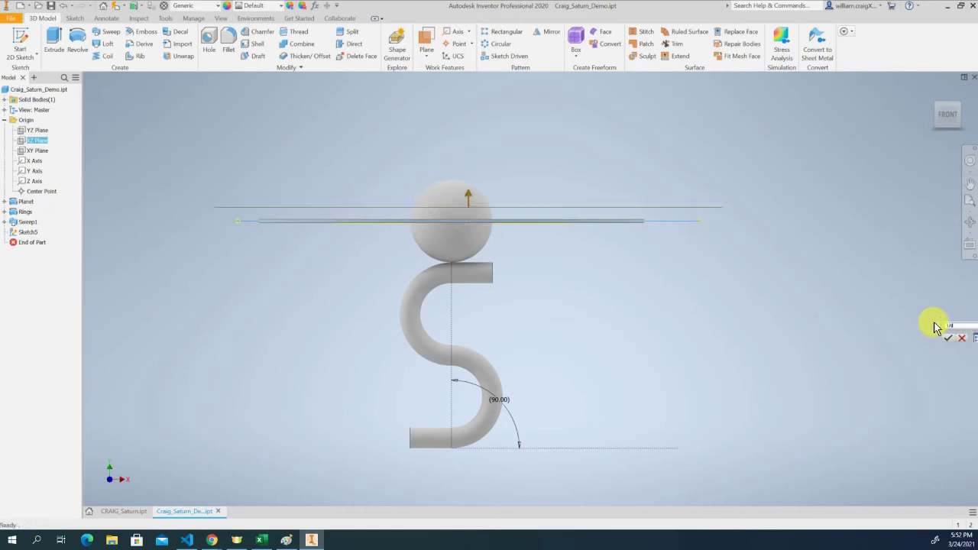
{"action": "type", "text": "."}
{"action": "key", "text": "Return"}
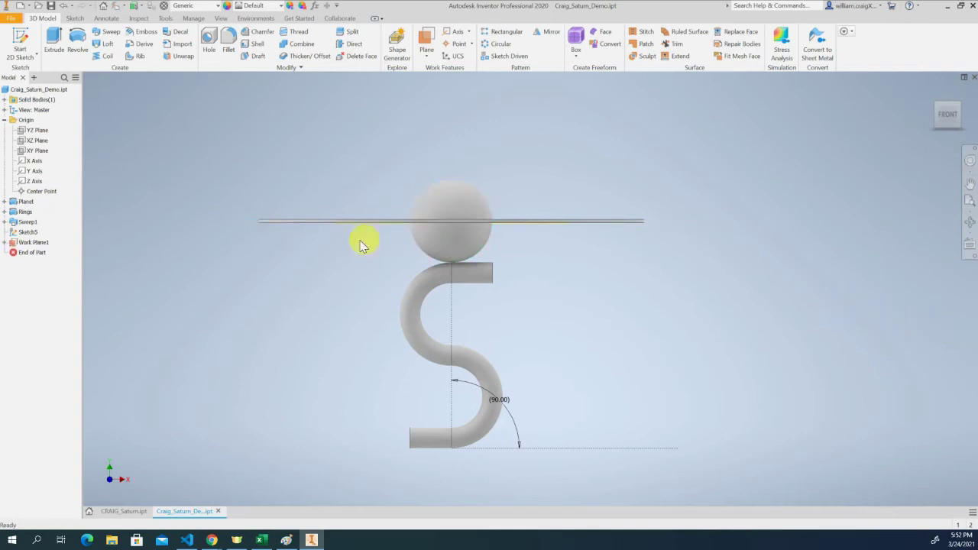
- Edit the new work plane's offset to -16.5 in so it lies at the bottom of the S-shaped stand
{"action": "double_click", "coordinate": [42, 243]}
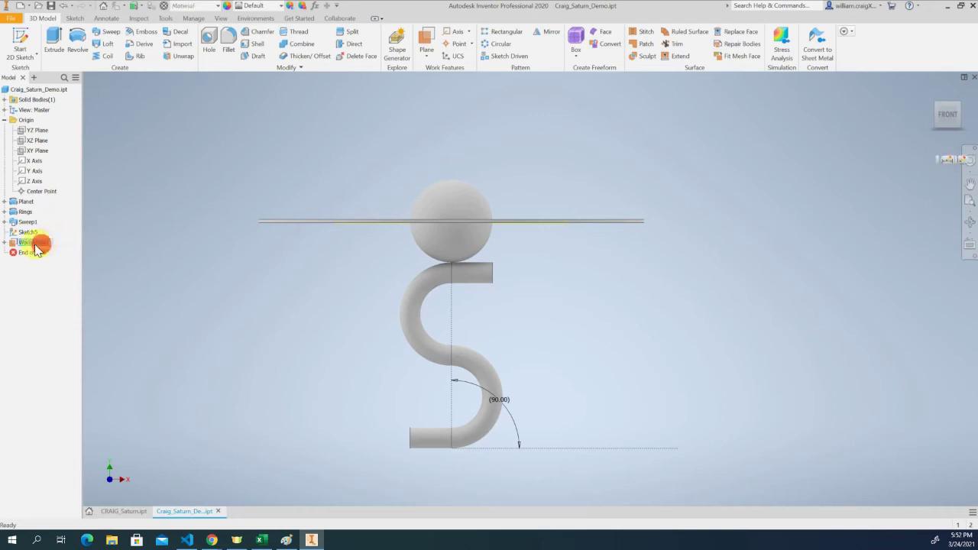
{"action": "double_click", "coordinate": [12, 245]}
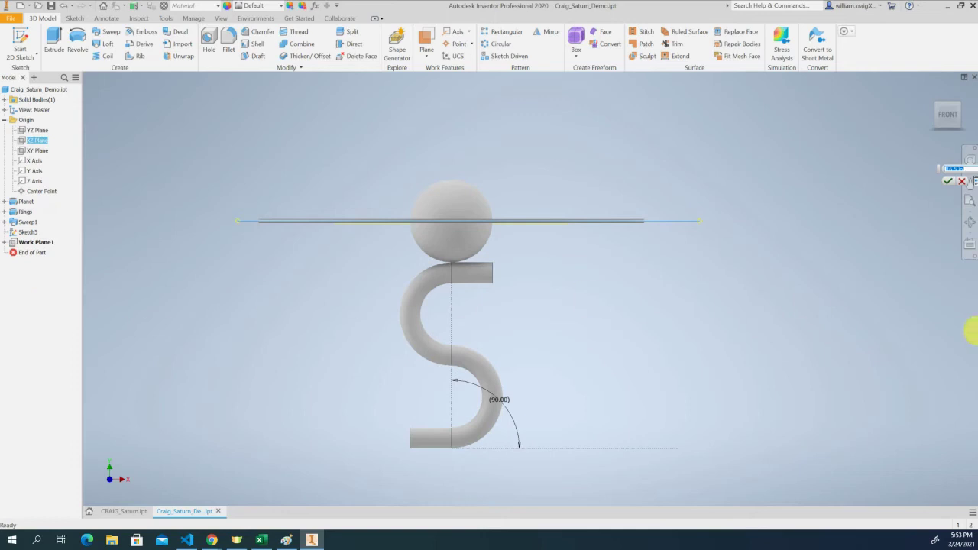
{"action": "left_click", "coordinate": [963, 168]}
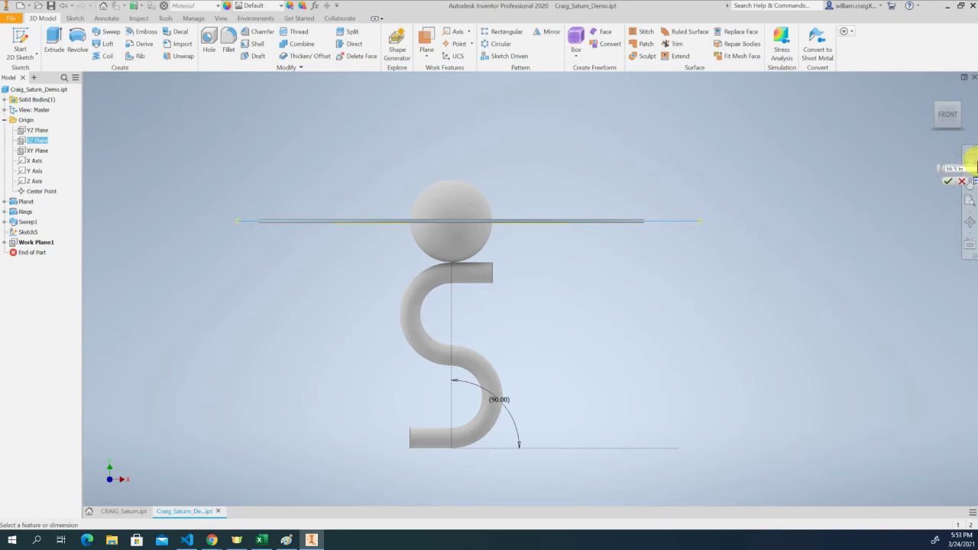
{"action": "type", "text": "-"}
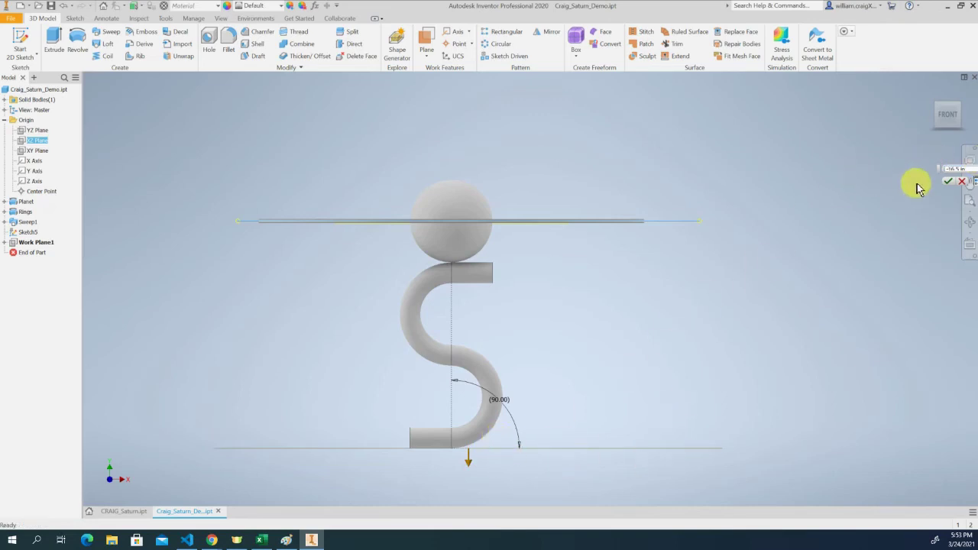
{"action": "left_click", "coordinate": [948, 181]}
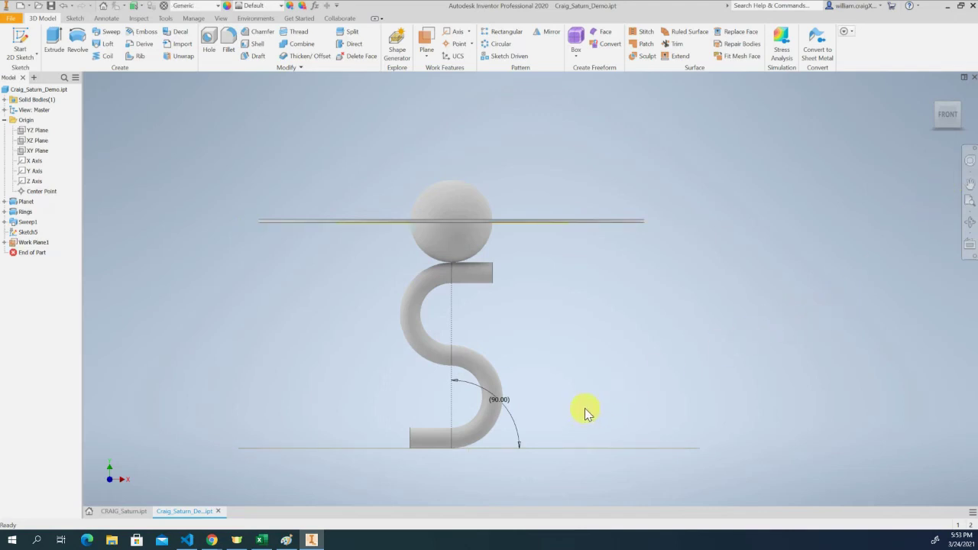
- Rename the offset work plane at the bottom of the stand as Base Plane
{"action": "middle_click_drag", "start_coordinate": [613, 319], "coordinate": [602, 324], "text": "shift"}
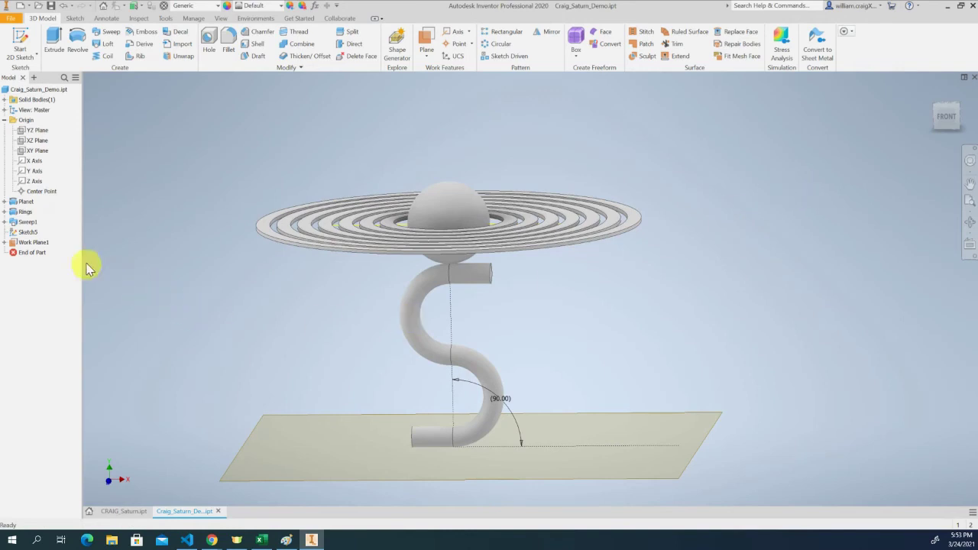
{"action": "left_click", "coordinate": [42, 243]}
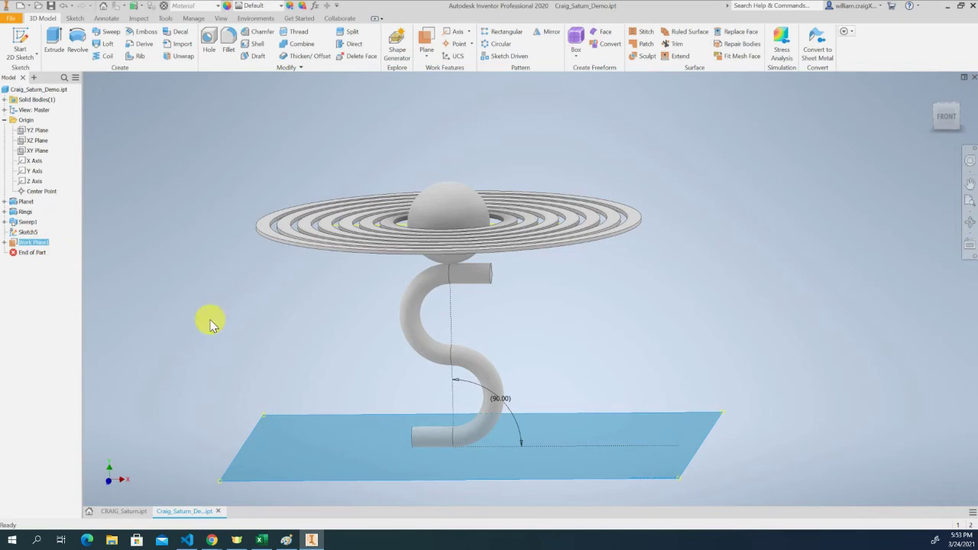
{"action": "key", "text": "b"}
{"action": "left_click", "coordinate": [35, 243]}
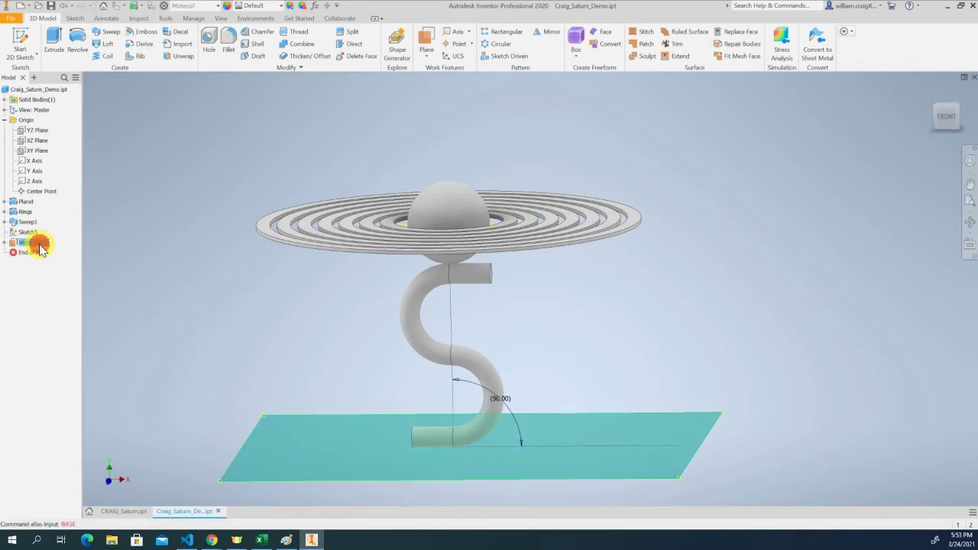
{"action": "key", "text": "BackSpace"}
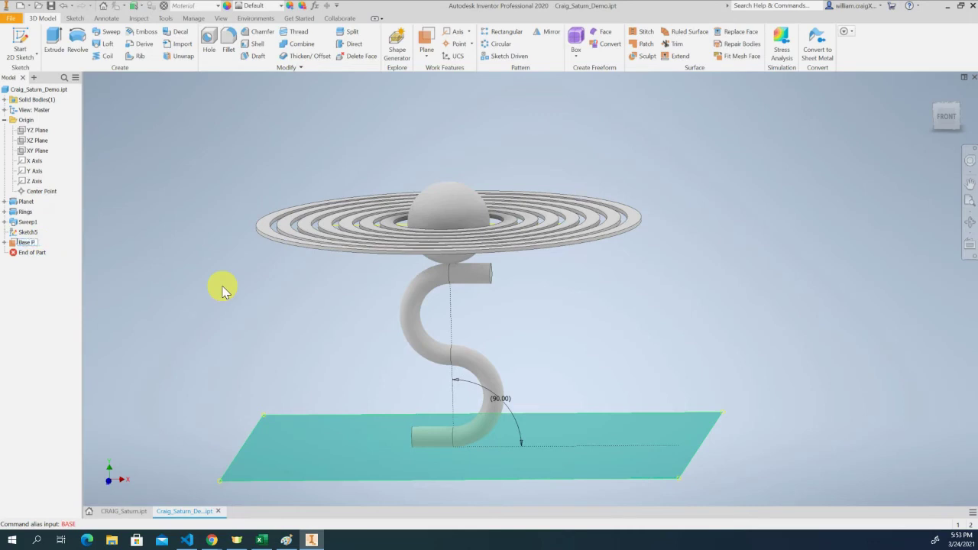
{"action": "key", "text": "Return"}
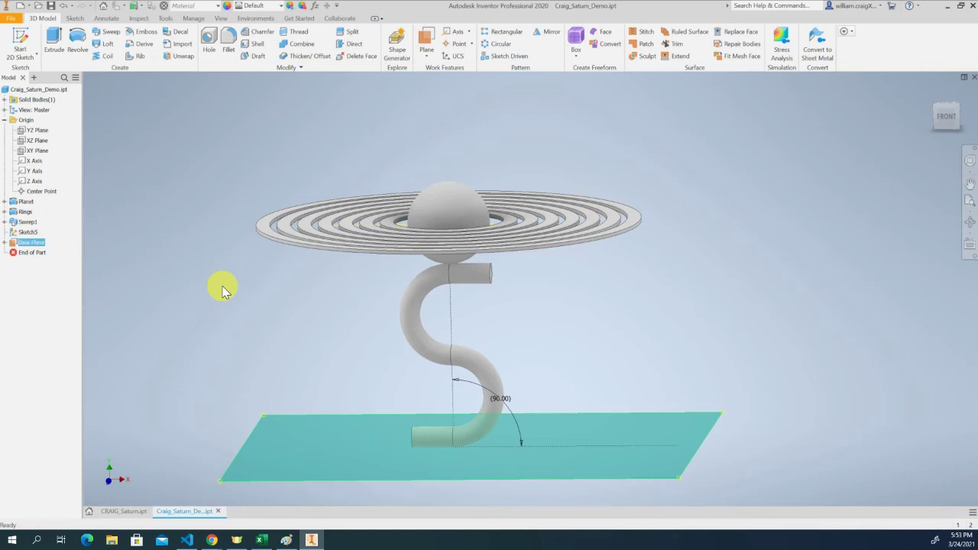
- Rename the stand's sweep feature as S Stand
{"action": "left_click", "coordinate": [29, 222]}
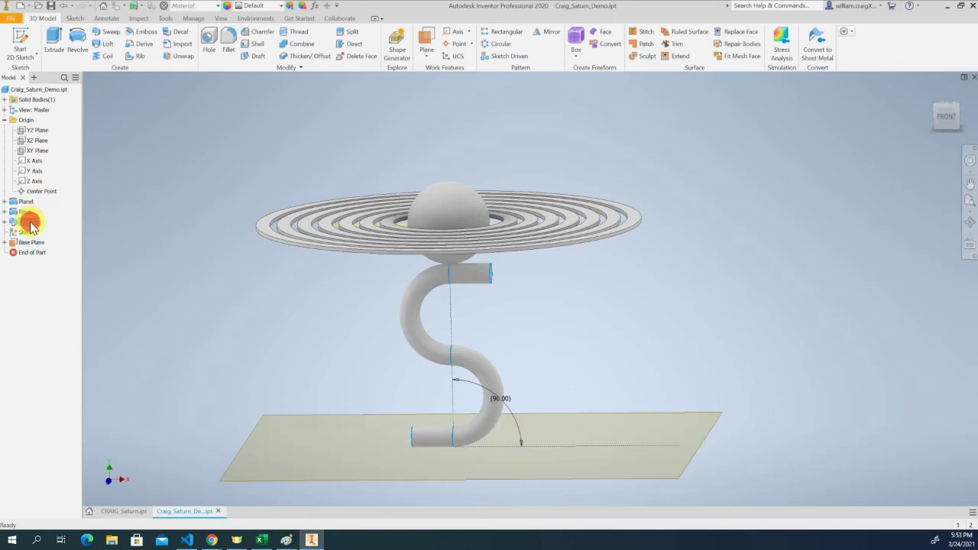
{"action": "key", "text": "s"}
{"action": "key", "text": "n"}
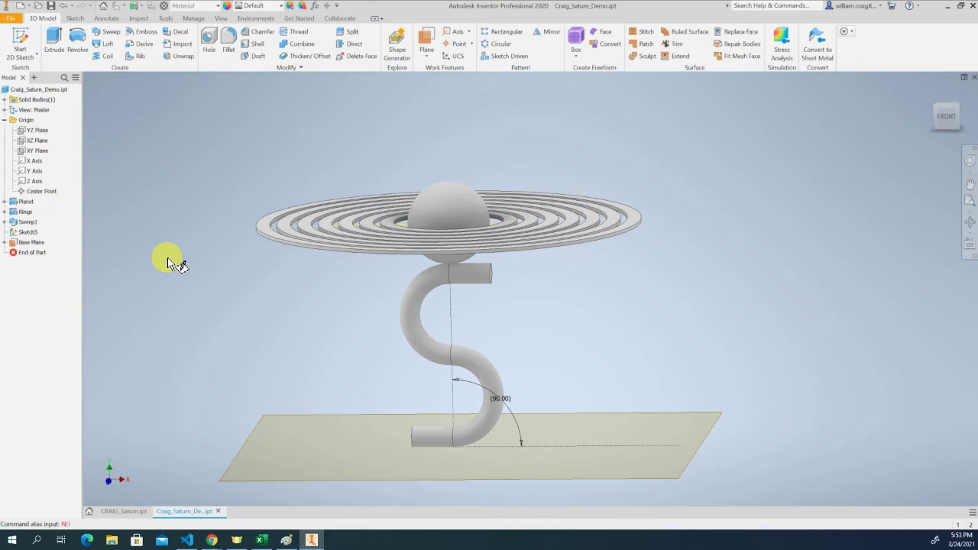
{"action": "left_click", "coordinate": [26, 223]}
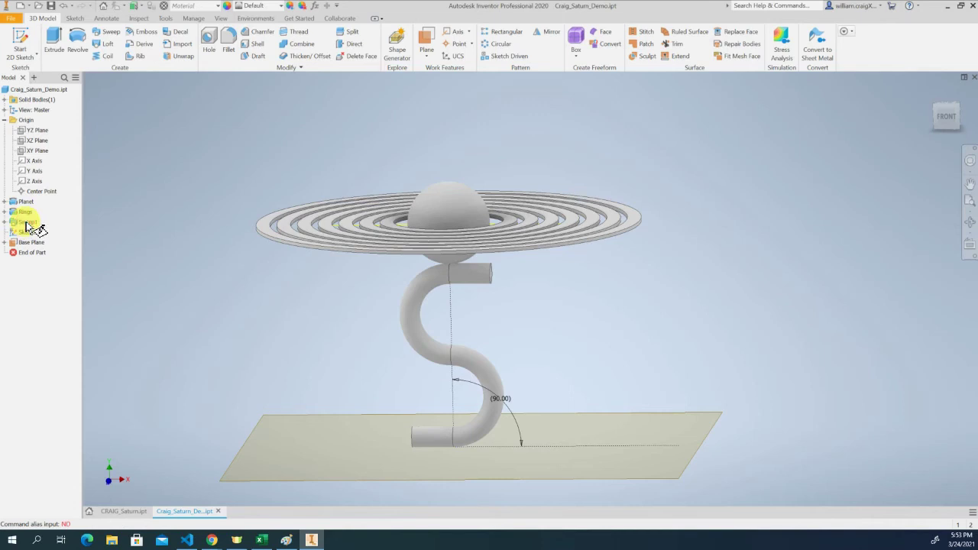
{"action": "left_click", "coordinate": [26, 222]}
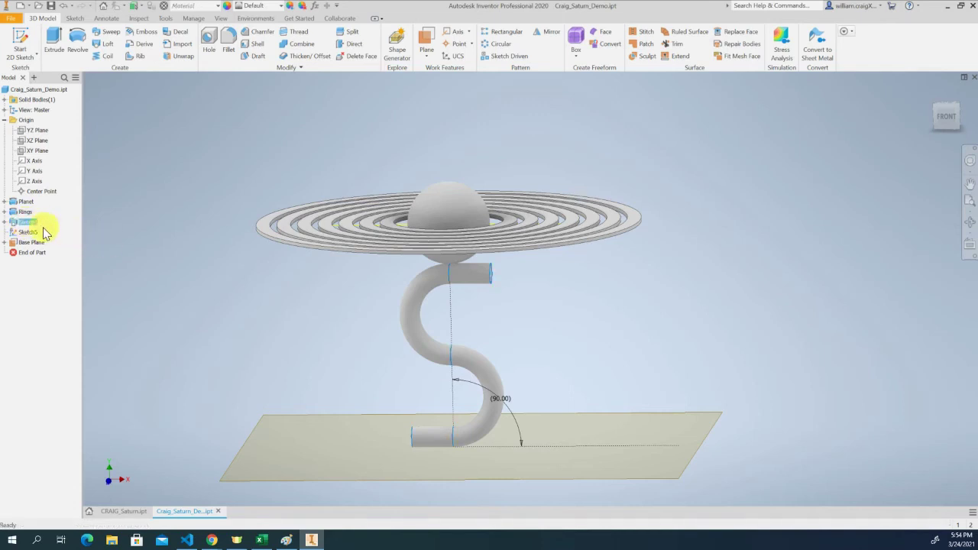
{"action": "left_click", "coordinate": [29, 223]}
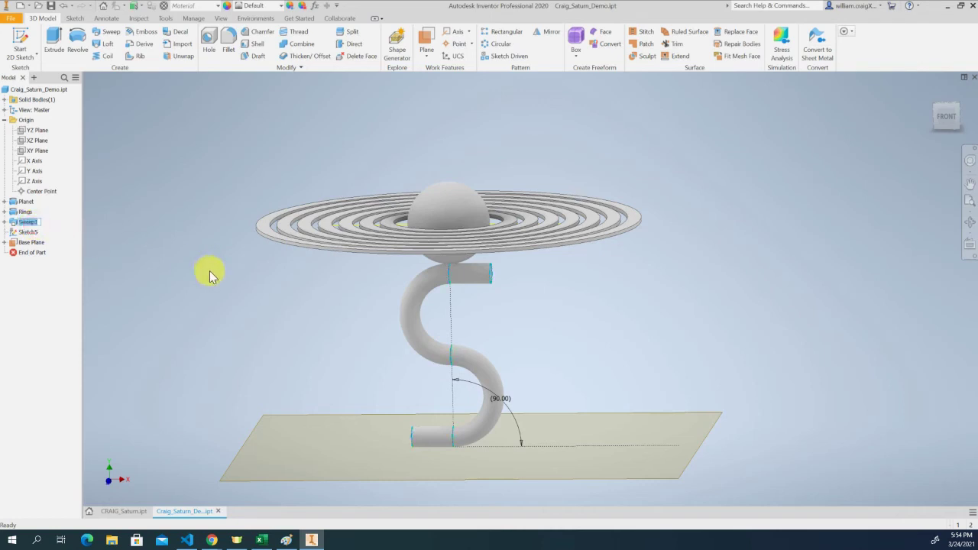
{"action": "type", "text": "S"}
{"action": "key", "text": "Return"}
- Delete the unused reference sketch with the vertical construction line, Sketch5
{"action": "right_click", "coordinate": [32, 238]}
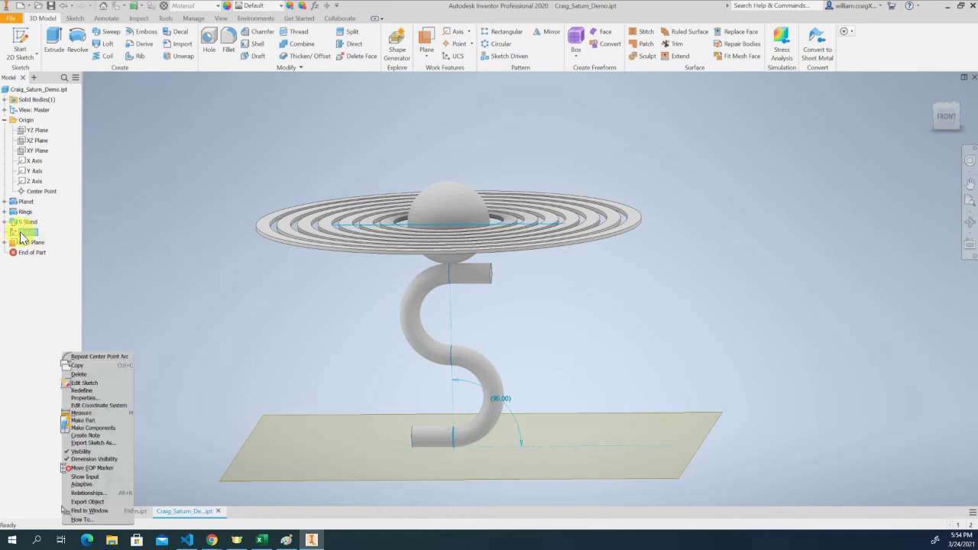
{"action": "left_click", "coordinate": [14, 233]}
{"action": "left_click", "coordinate": [14, 233]}
{"action": "right_click", "coordinate": [14, 233]}
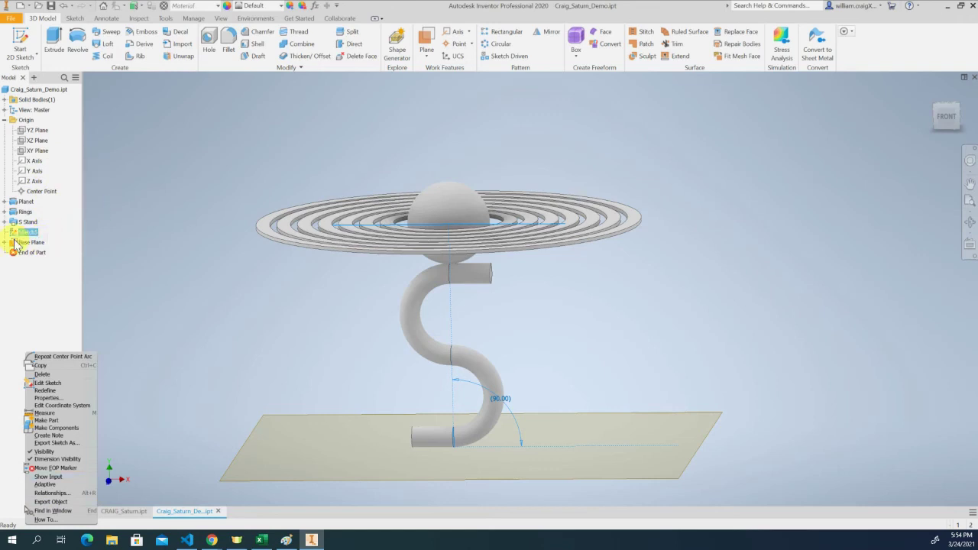
{"action": "key", "text": "Up"}
{"action": "key", "text": "Up"}
{"action": "key", "text": "Up"}
{"action": "key", "text": "Up"}
{"action": "key", "text": "Up"}
{"action": "key", "text": "Up"}
{"action": "key", "text": "Up"}
{"action": "key", "text": "Up"}
{"action": "key", "text": "Up"}
{"action": "key", "text": "Up"}
{"action": "key", "text": "Up"}
{"action": "key", "text": "Up"}
{"action": "key", "text": "Up"}
{"action": "key", "text": "Return"}
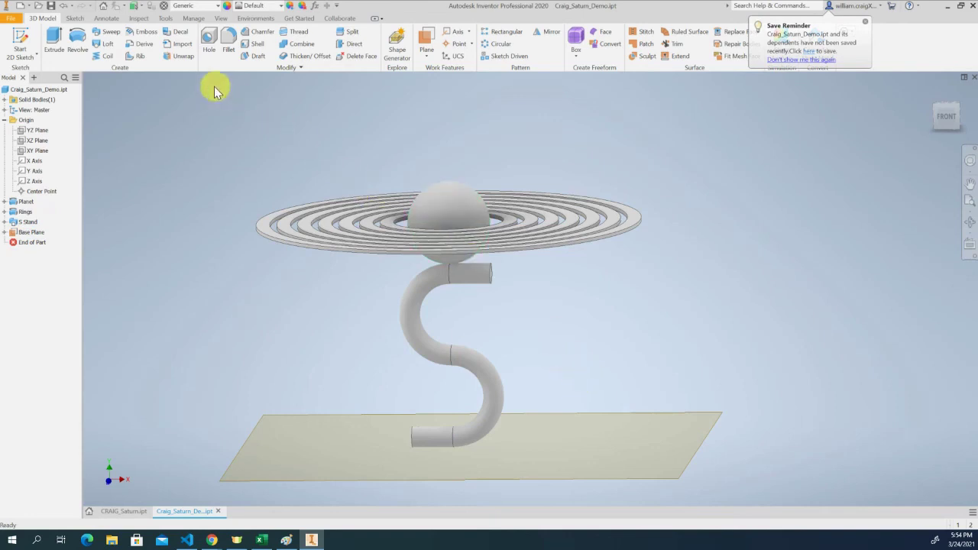
- Start a new 2D sketch on the Base Plane
{"action": "left_click", "coordinate": [21, 45]}
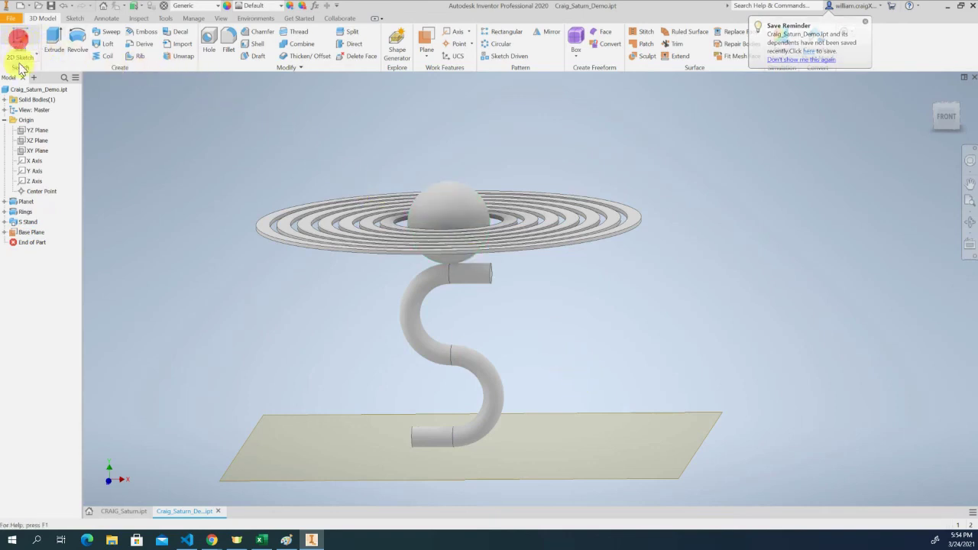
{"action": "left_click", "coordinate": [30, 234]}
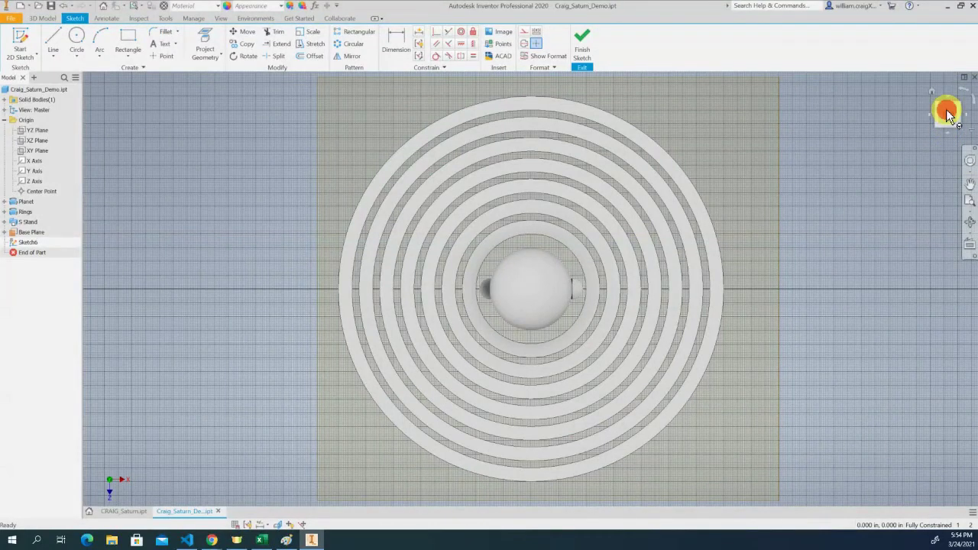
{"action": "left_click_drag", "start_coordinate": [950, 132], "coordinate": [946, 135]}
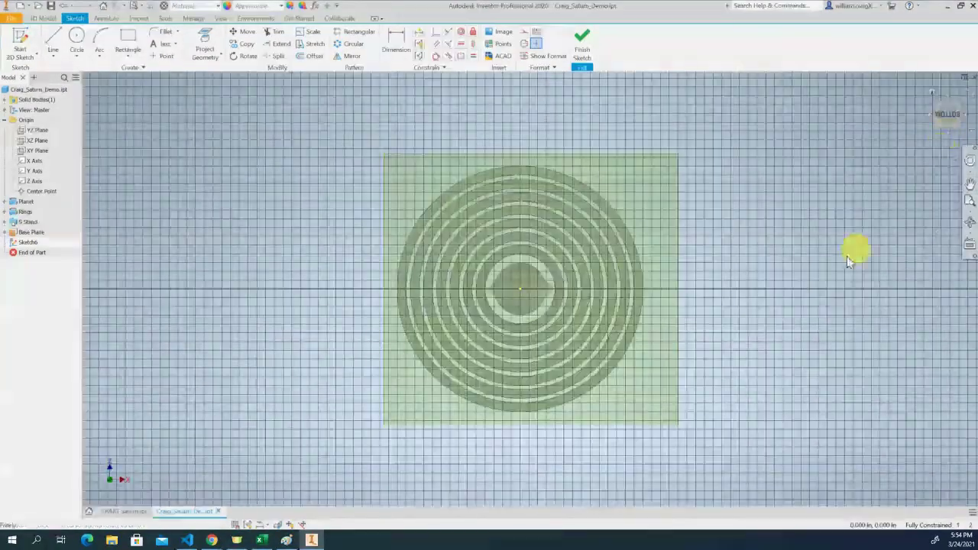
{"action": "left_click", "coordinate": [75, 39]}
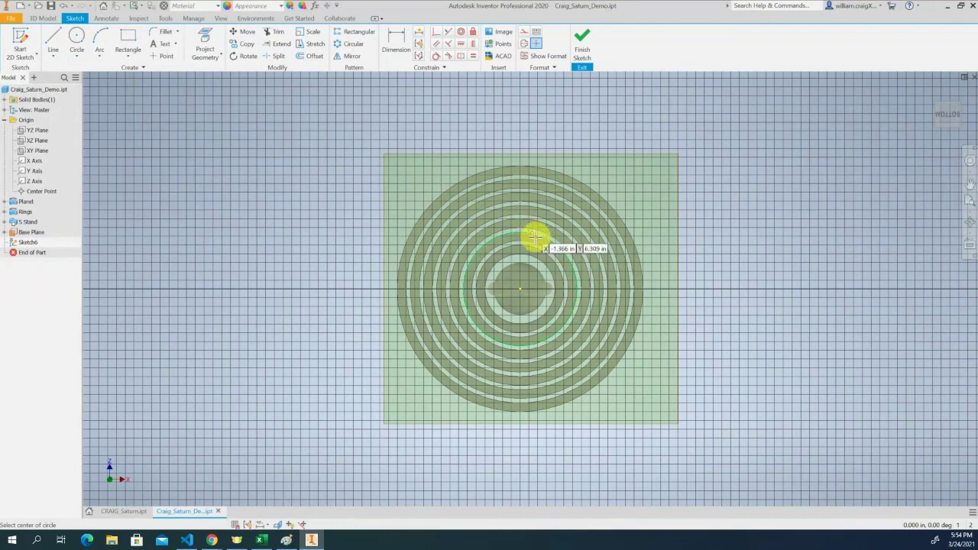
{"action": "left_click", "coordinate": [520, 289]}
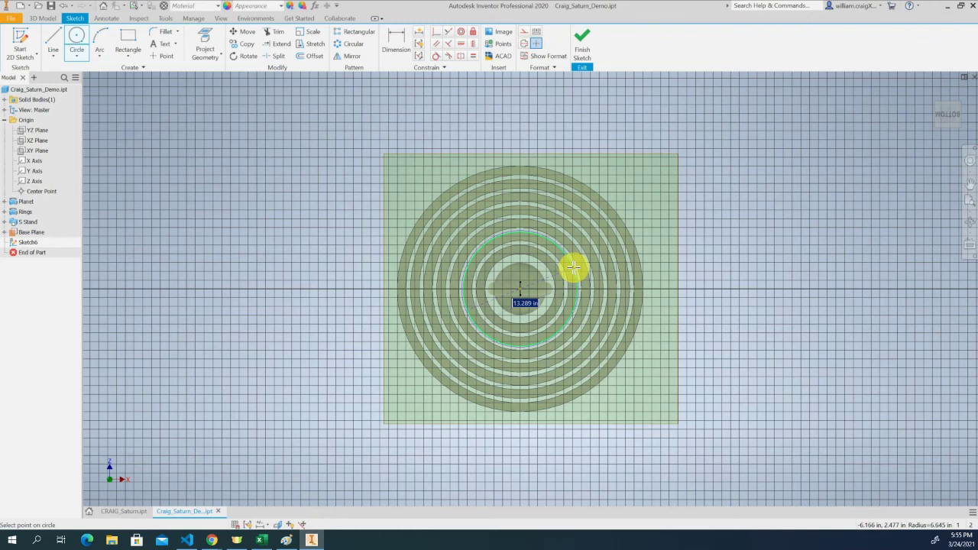
{"action": "type", "text": "16"}
{"action": "key", "text": "Tab"}
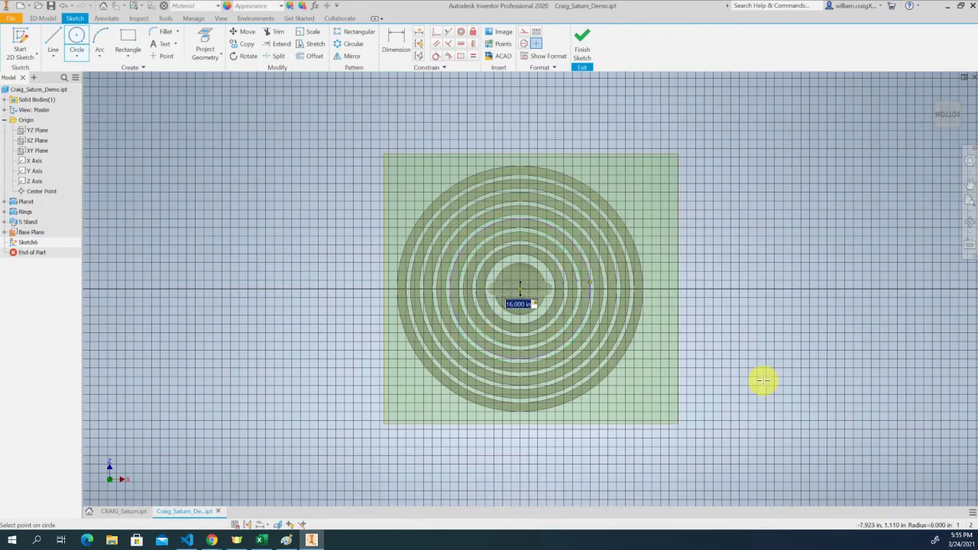
{"action": "key", "text": "Return"}
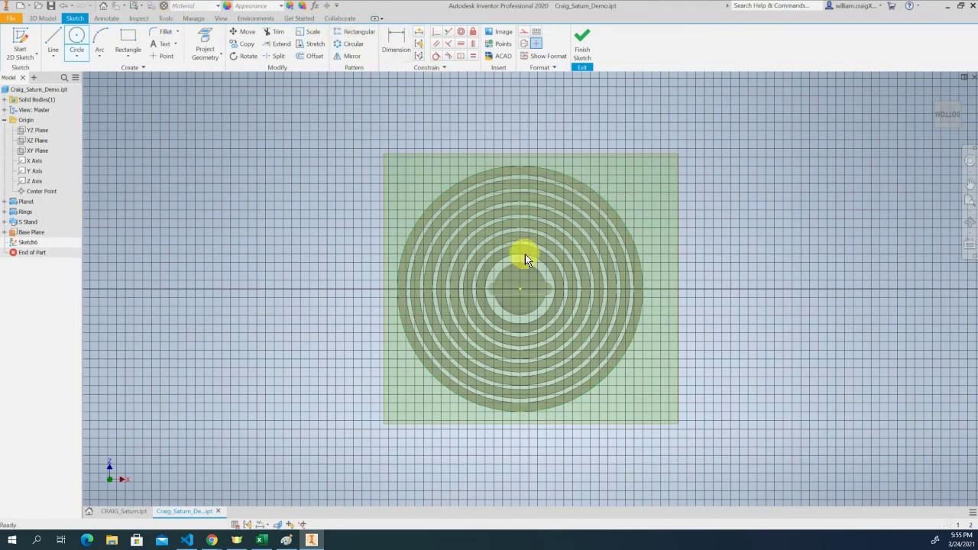
{"action": "key", "text": "Escape"}
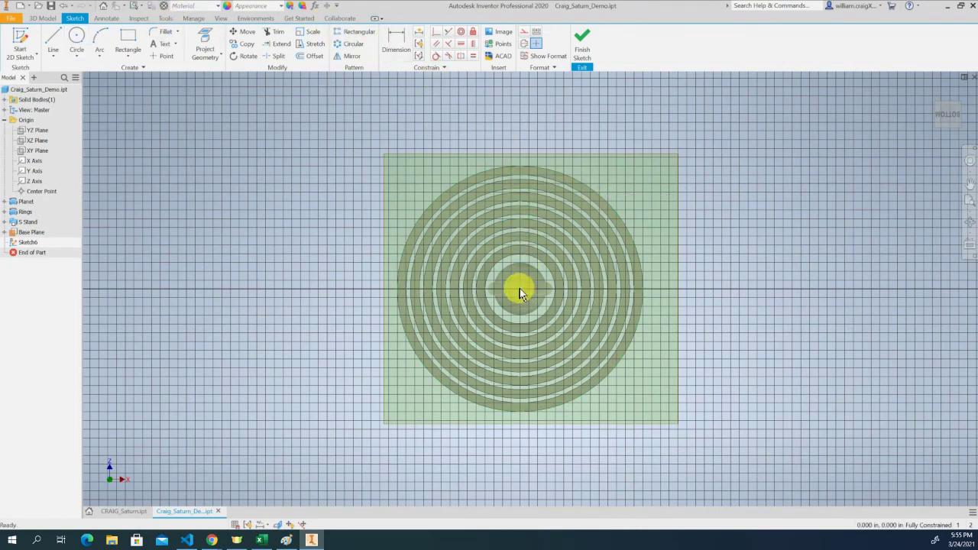
- Sketch a 20 in diameter circle centered on the origin for the base and finish the sketch
{"action": "left_click", "coordinate": [77, 40]}
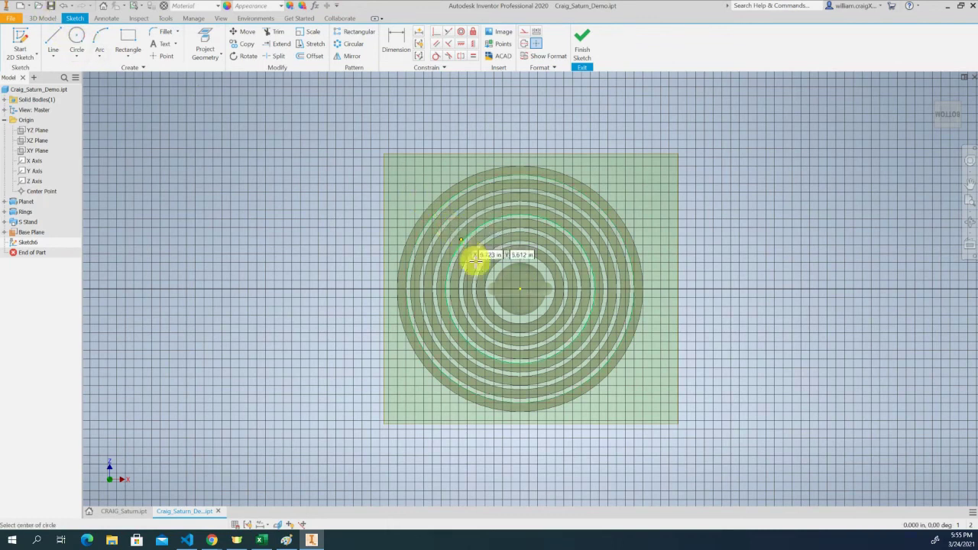
{"action": "left_click", "coordinate": [519, 289]}
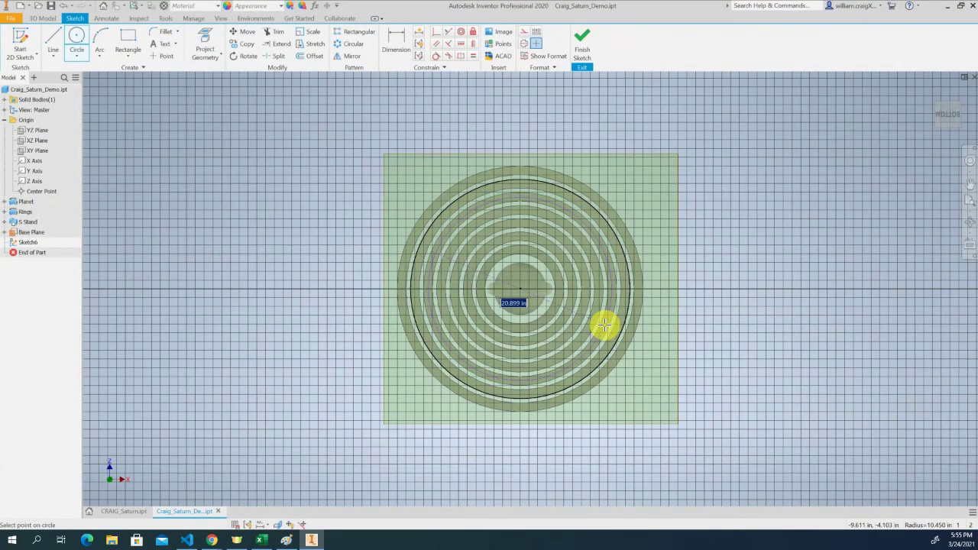
{"action": "type", "text": "20"}
{"action": "key", "text": "Return"}
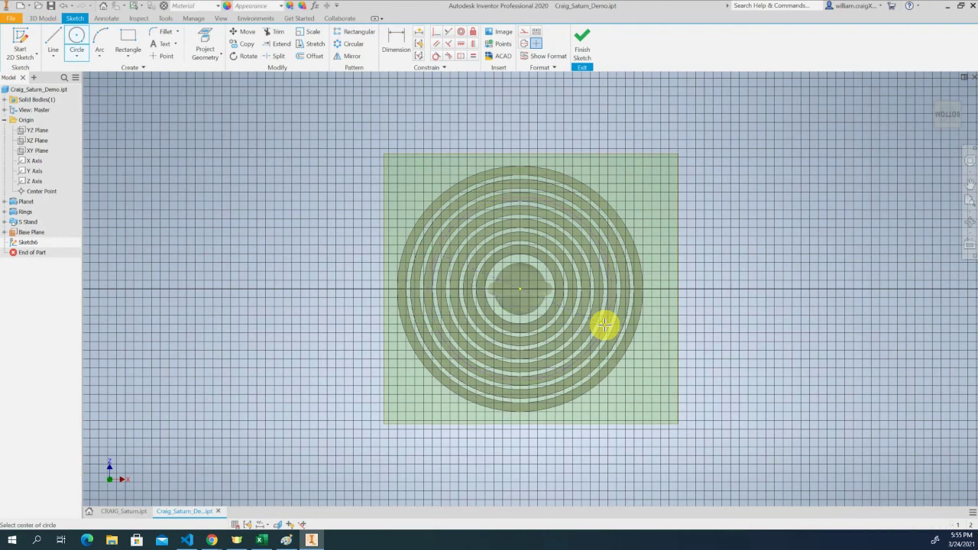
{"action": "key", "text": "Escape"}
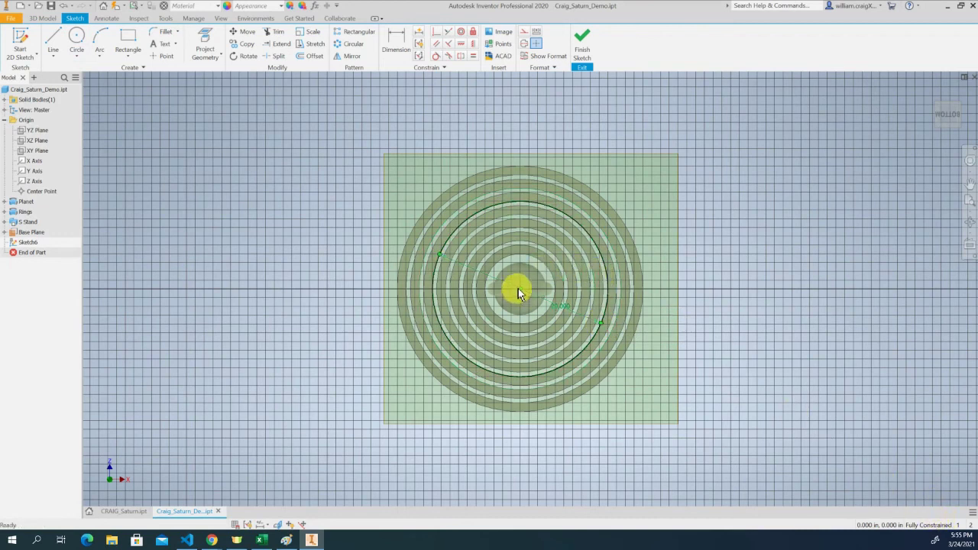
{"action": "left_click", "coordinate": [577, 52]}
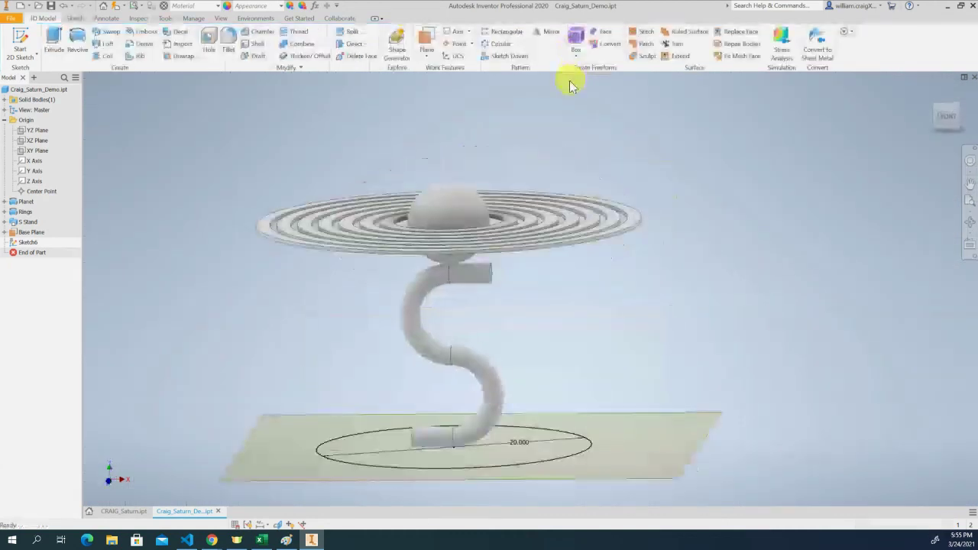
- Extrude the base circle 2 in downward, away from the stand, with a 20-degree taper and the Join option
{"action": "left_click", "coordinate": [52, 42]}
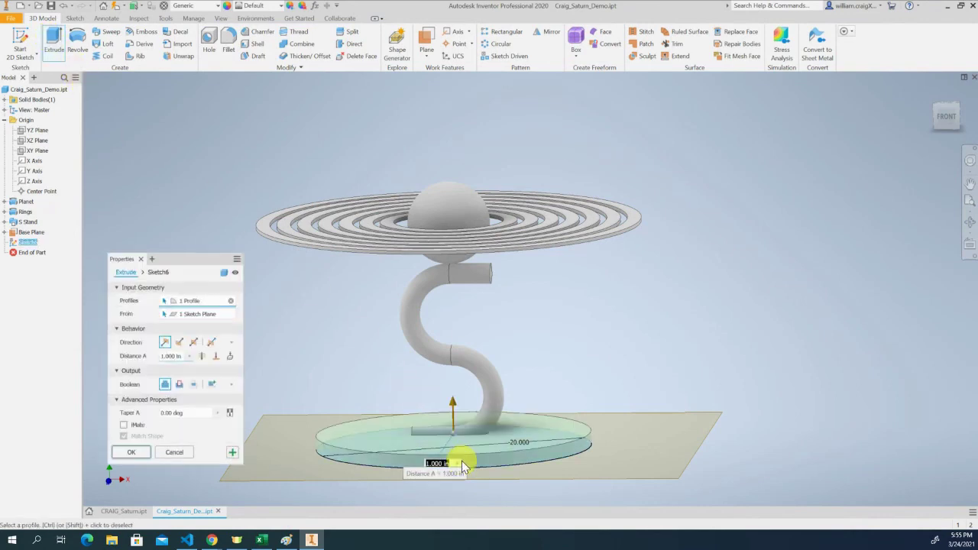
{"action": "left_click", "coordinate": [179, 343]}
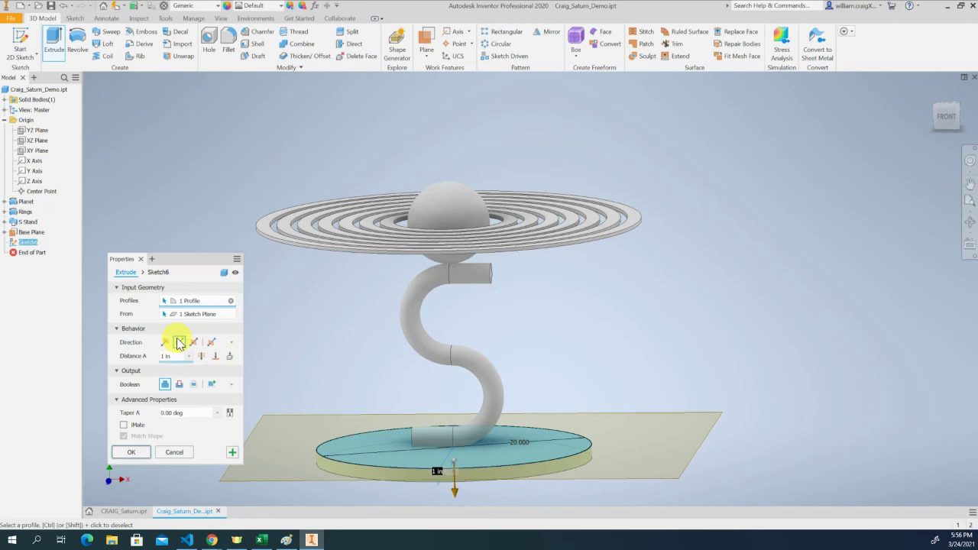
{"action": "left_click", "coordinate": [172, 358]}
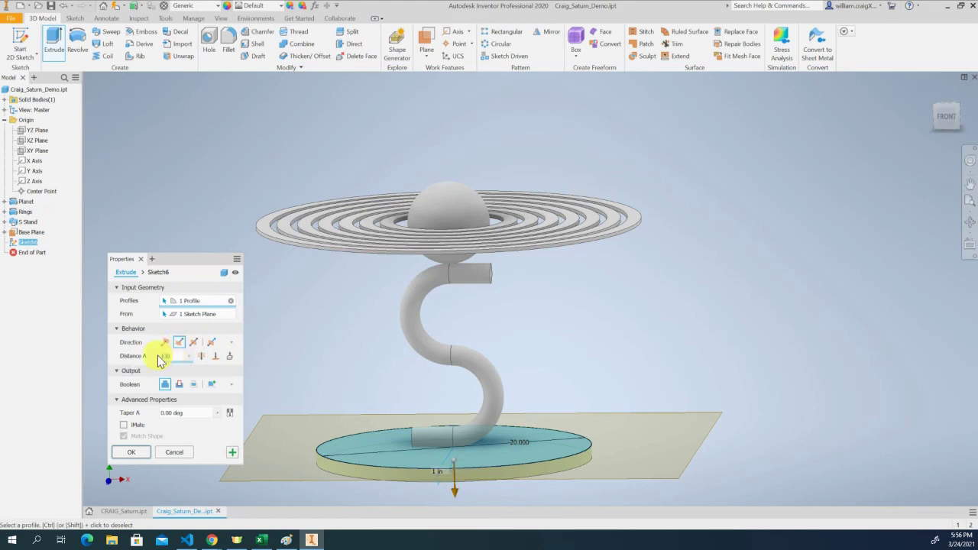
{"action": "type", "text": "2"}
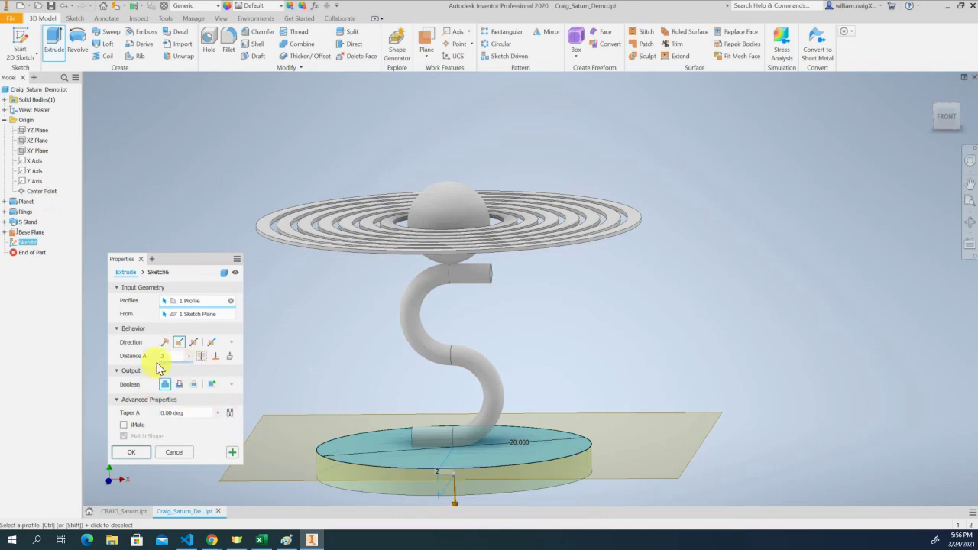
{"action": "left_click", "coordinate": [196, 412]}
{"action": "left_click_drag", "start_coordinate": [175, 410], "coordinate": [160, 415]}
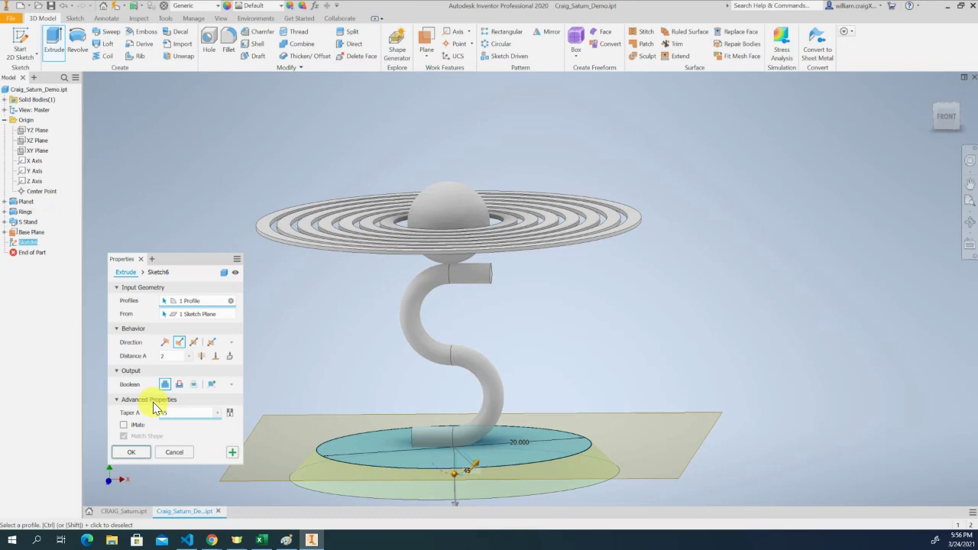
{"action": "key", "text": "BackSpace"}
{"action": "key", "text": "BackSpace"}
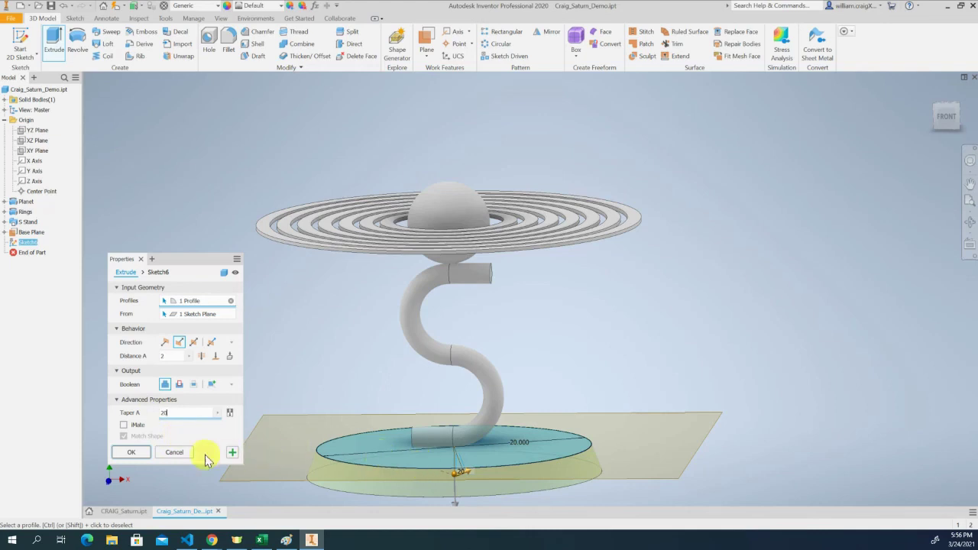
{"action": "left_click", "coordinate": [132, 451]}
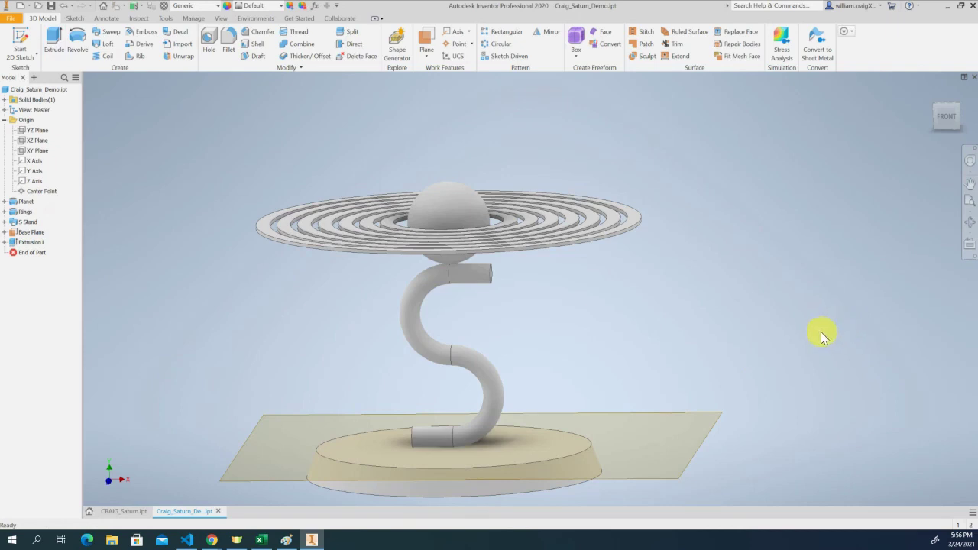
- Rename the tapered extrusion as Base and hide the Base Plane
{"action": "left_click", "coordinate": [35, 245]}
{"action": "type", "text": "Base"}
{"action": "key", "text": "Return"}
{"action": "right_click", "coordinate": [12, 233]}
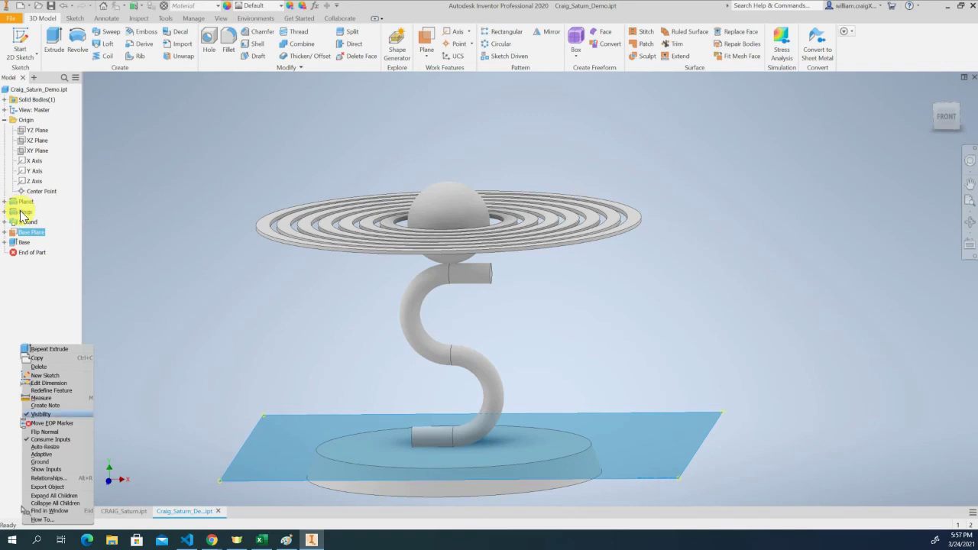
{"action": "key", "text": "Return"}
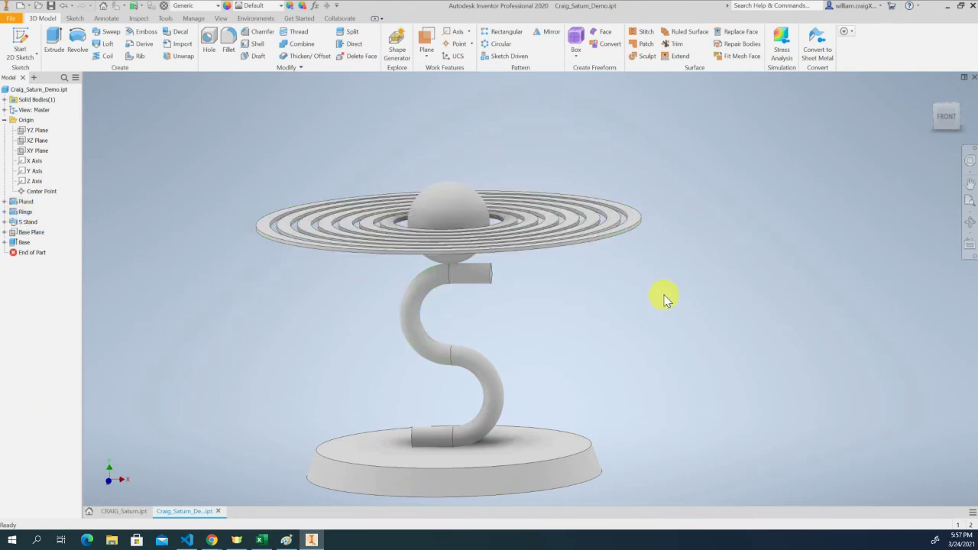
- Examine the whole model from above and from beneath the base, and restore the home view
{"action": "middle_click_drag", "start_coordinate": [664, 300], "coordinate": [635, 320], "text": "shift"}
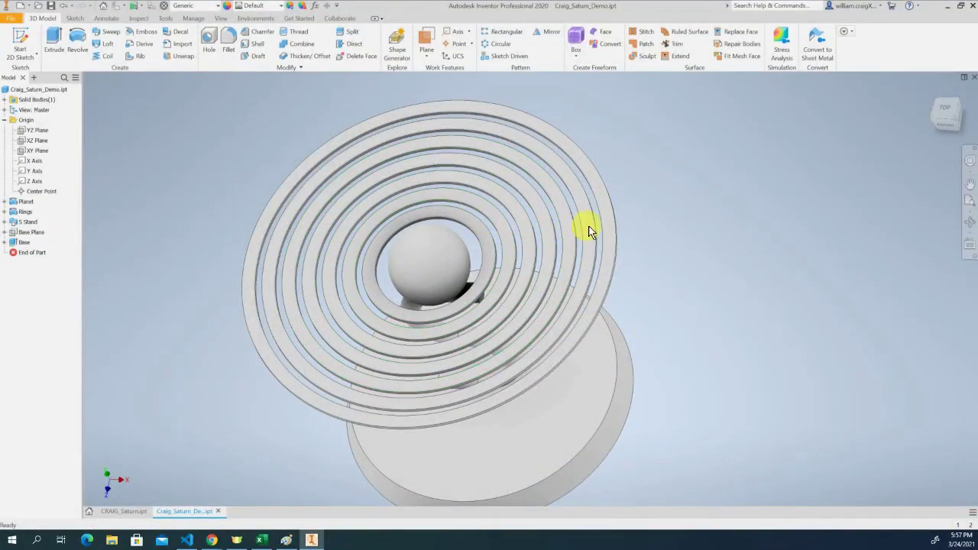
{"action": "middle_click_drag", "start_coordinate": [737, 301], "coordinate": [727, 230], "text": "shift"}
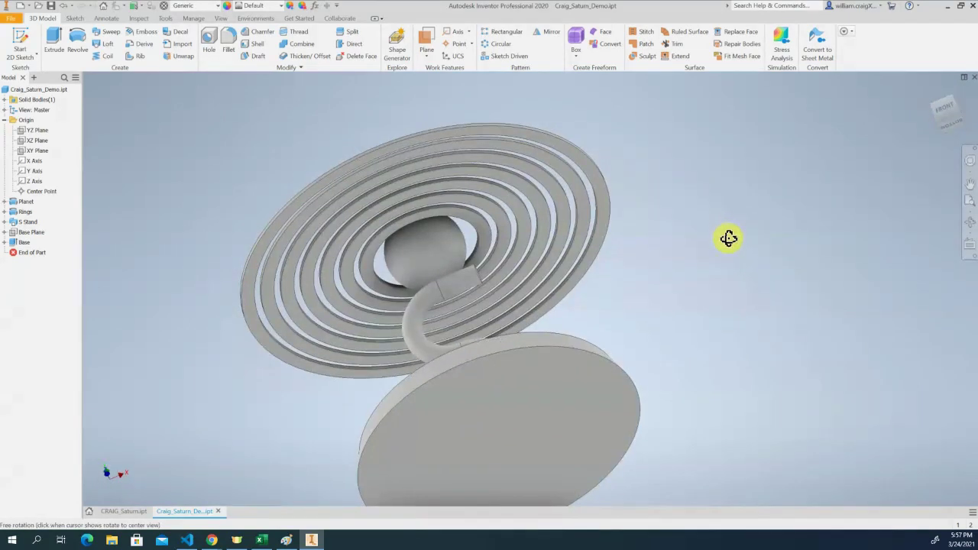
{"action": "left_click", "coordinate": [932, 94]}
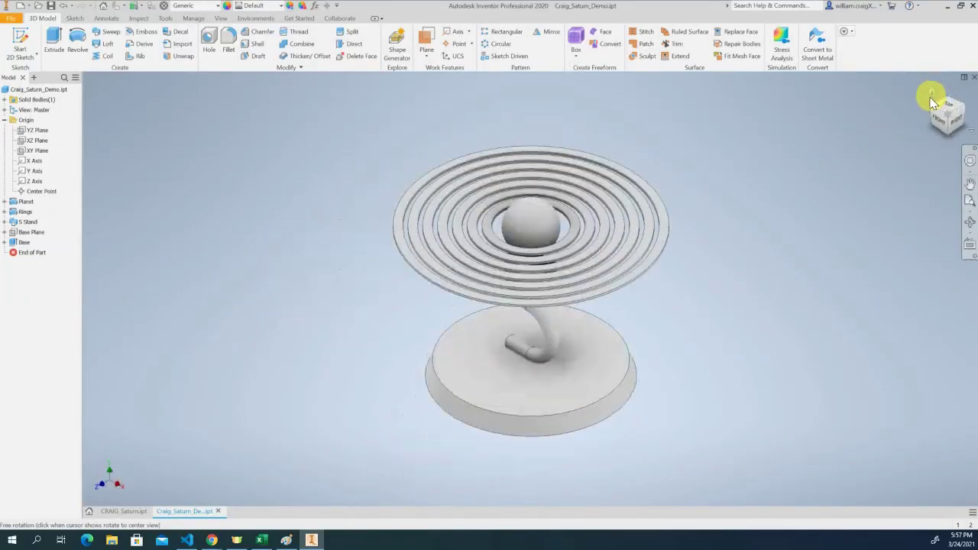